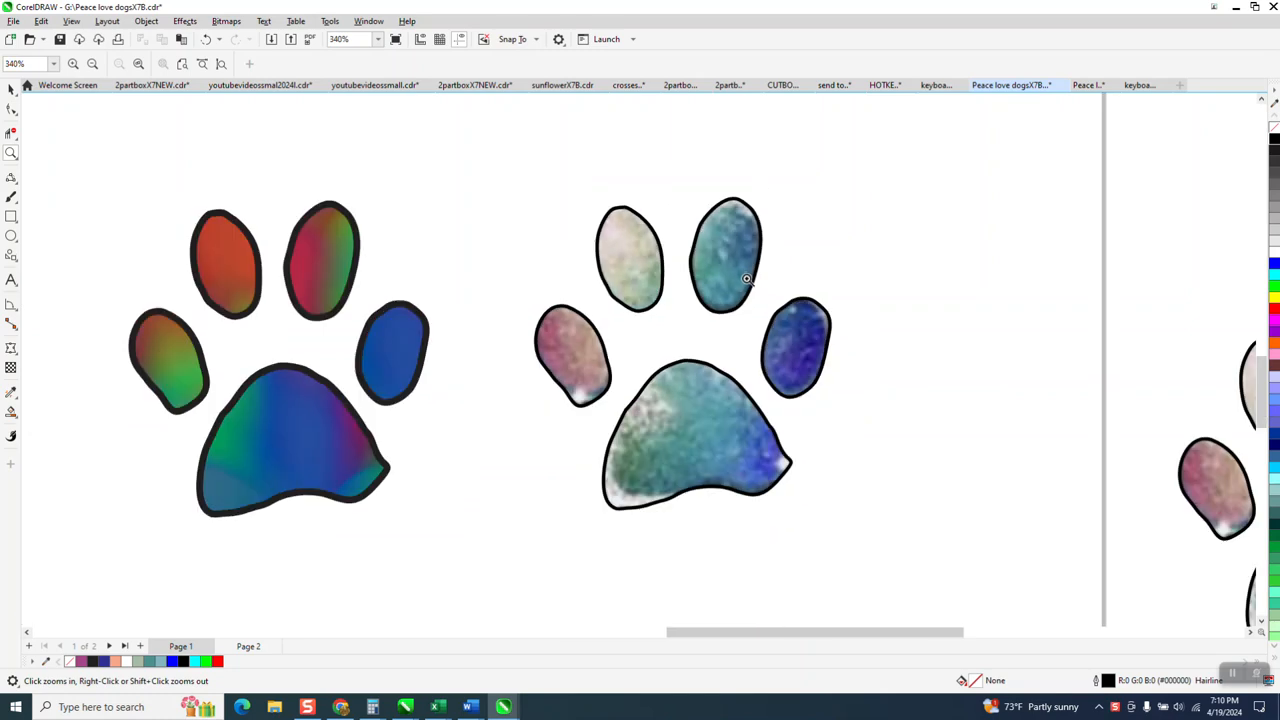
Examine the texture and colour detail of the two paw prints beside the globe up close
scroll(700, 433, "up", 6)
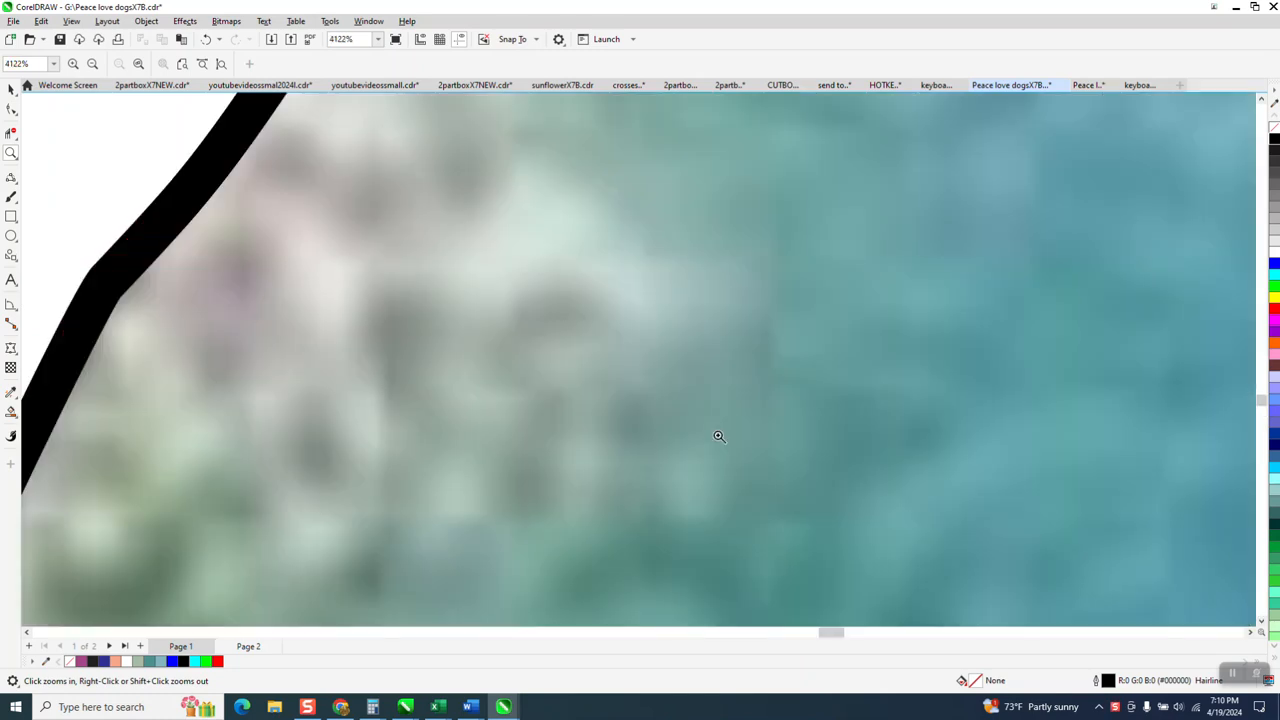
scroll(716, 357, "down", 4)
scroll(722, 351, "down", 3)
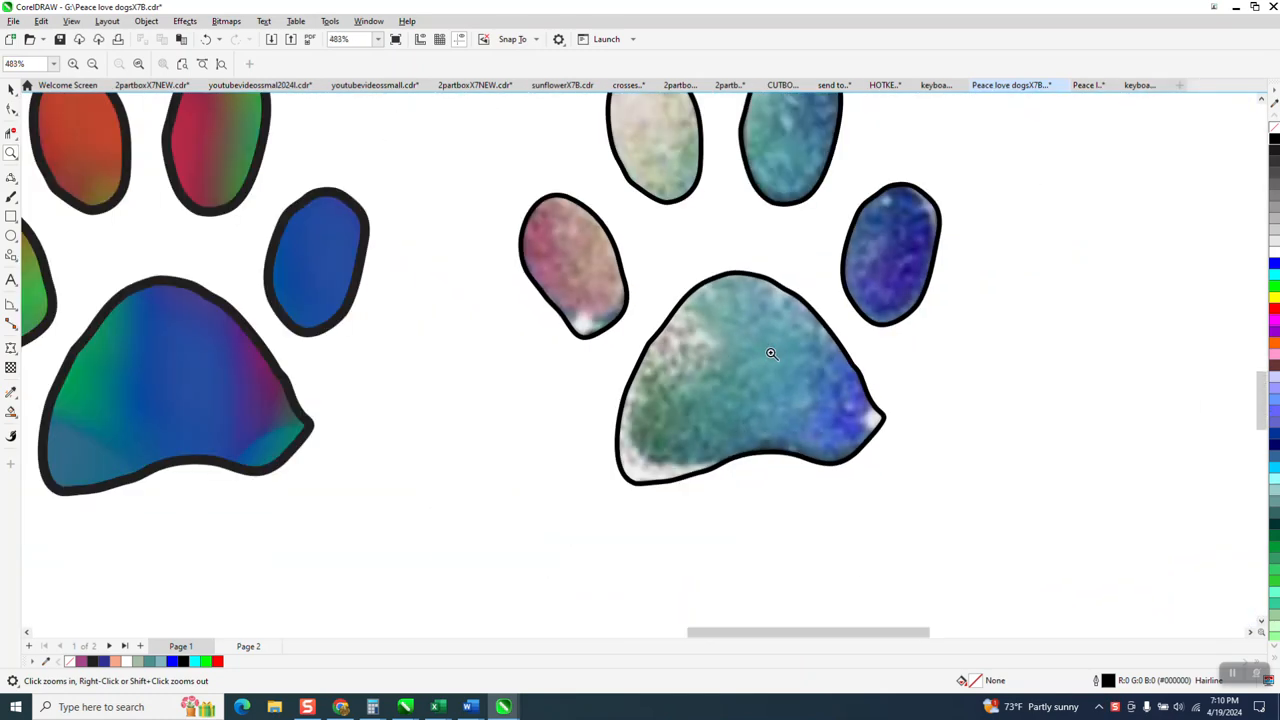
left_click_drag(305, 172, 606, 453)
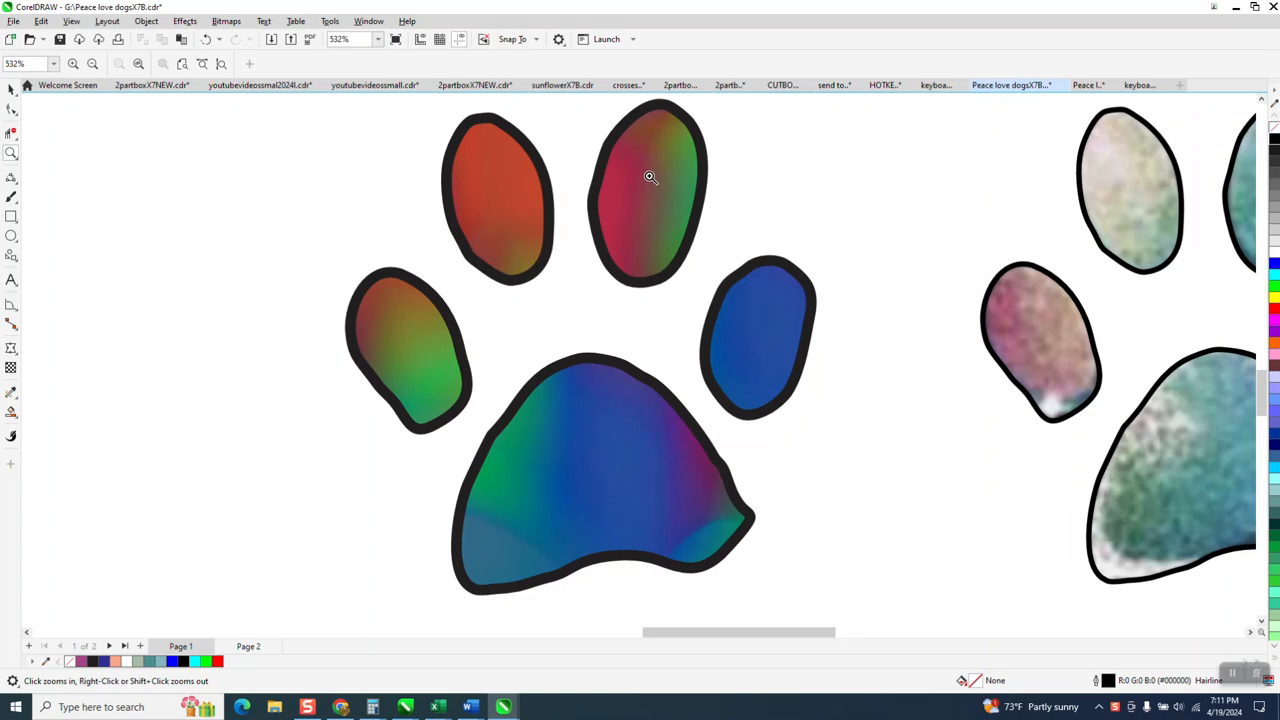
scroll(701, 485, "down", 5)
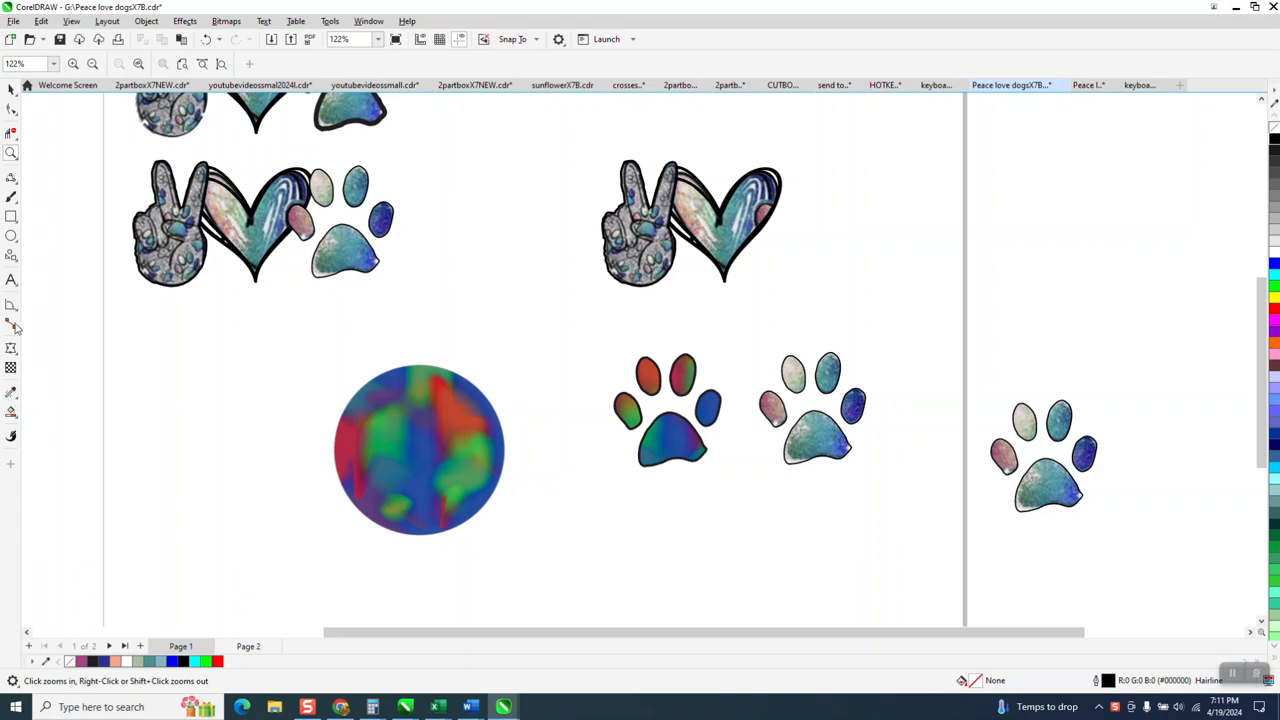
Draw an unfilled circle to the left of the multicoloured globe, roughly the same size as the globe
left_click(11, 237)
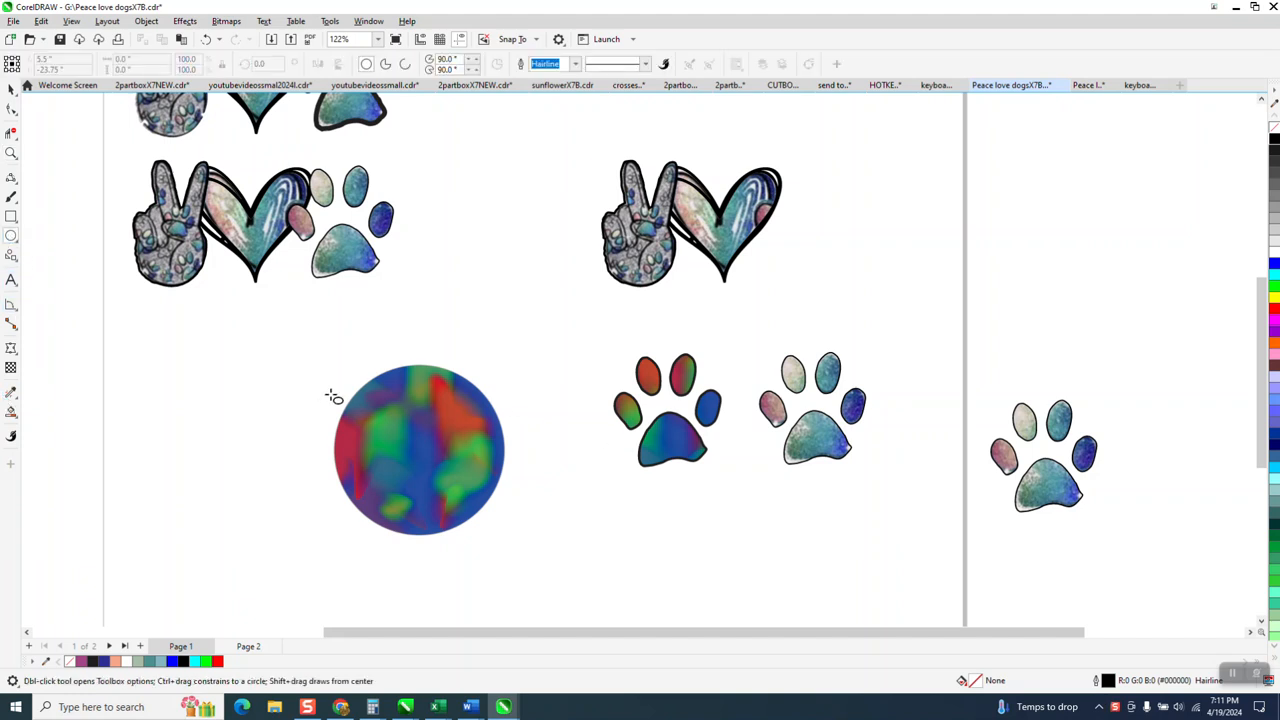
left_click_drag(312, 350, 137, 455)
left_click(11, 88)
Duplicate the red, green and blue gradient paw and place the copy just below the original
left_click_drag(603, 330, 738, 503)
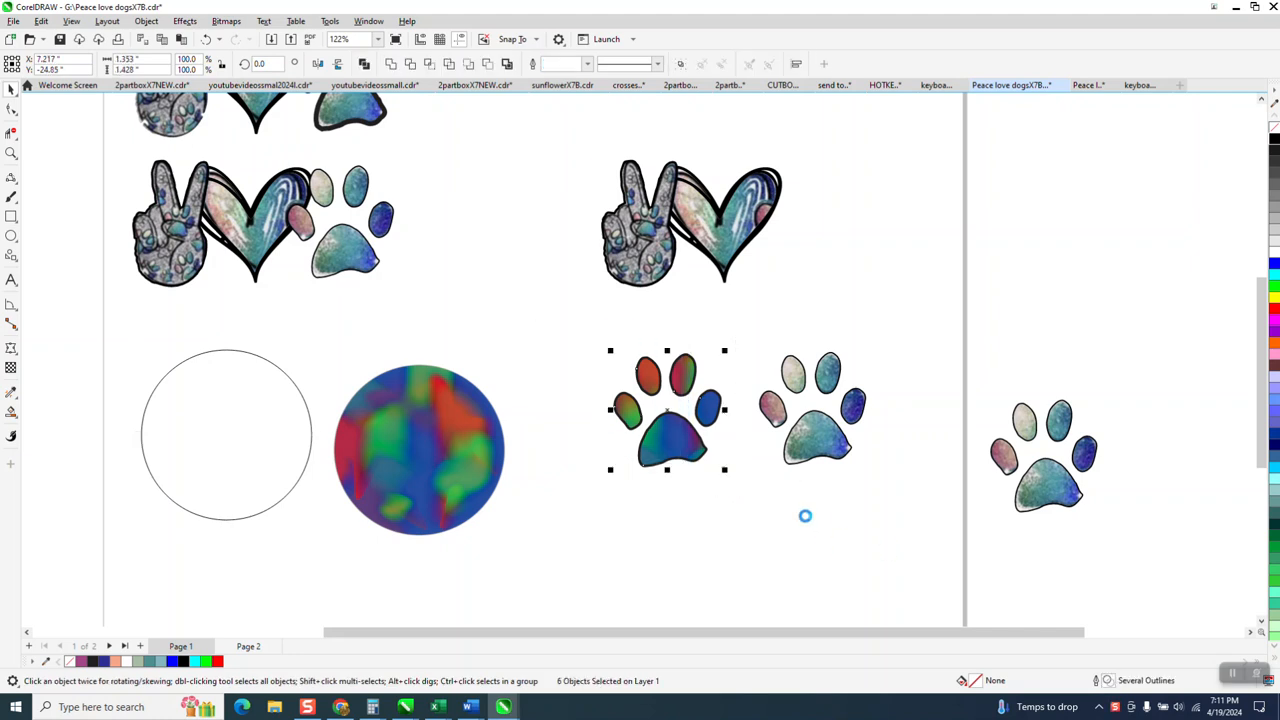
scroll(695, 436, "down", 1)
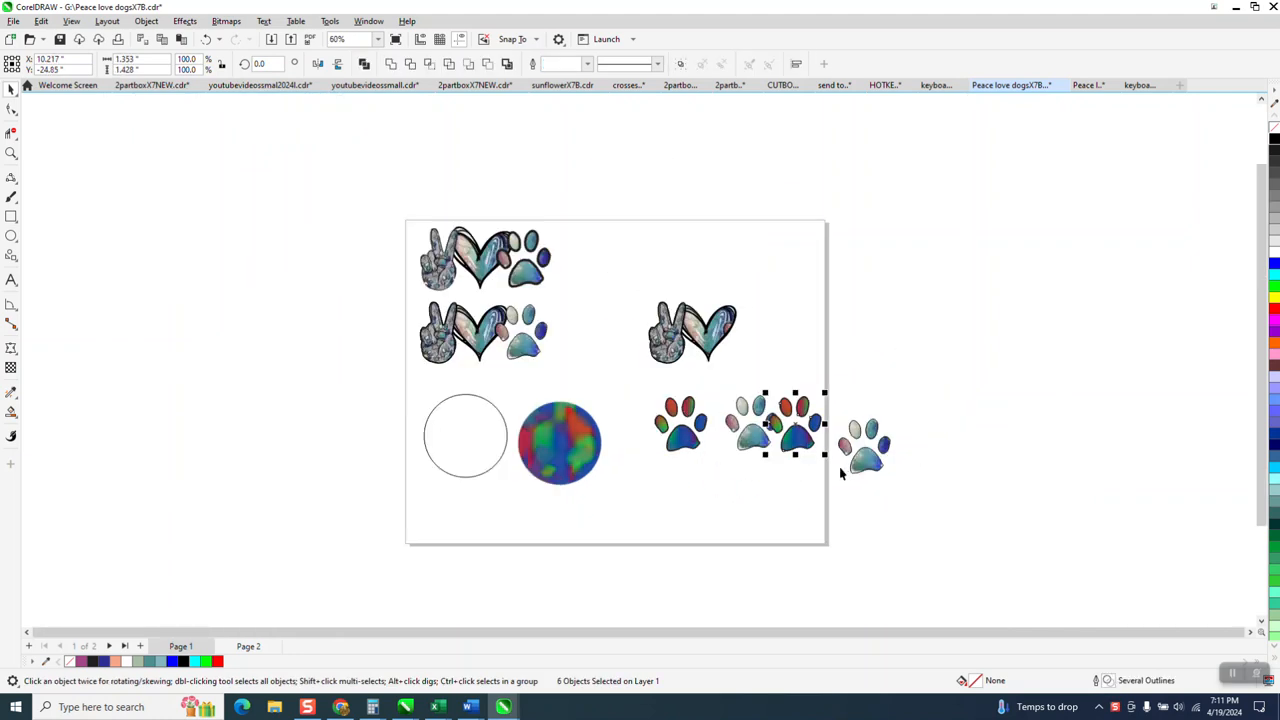
left_click_drag(808, 424, 654, 497)
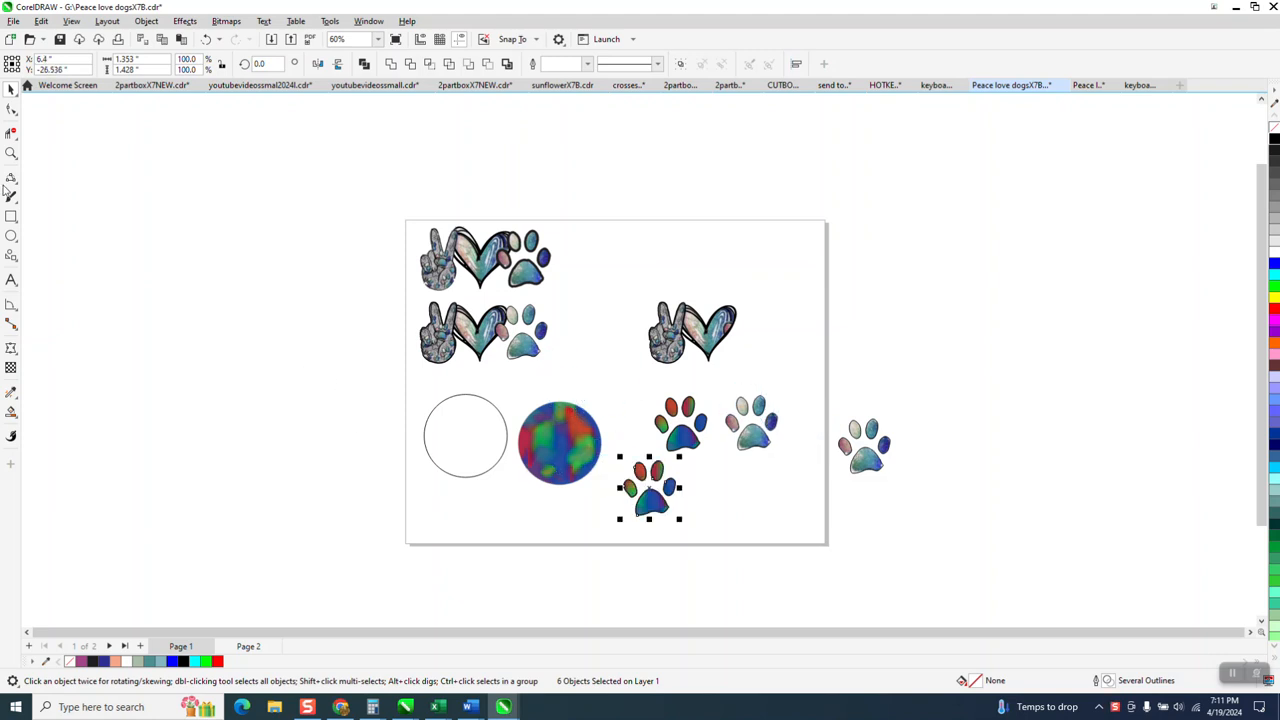
Remove the black outline from the duplicated gradient paw
left_click(11, 153)
left_click_drag(622, 448, 723, 534)
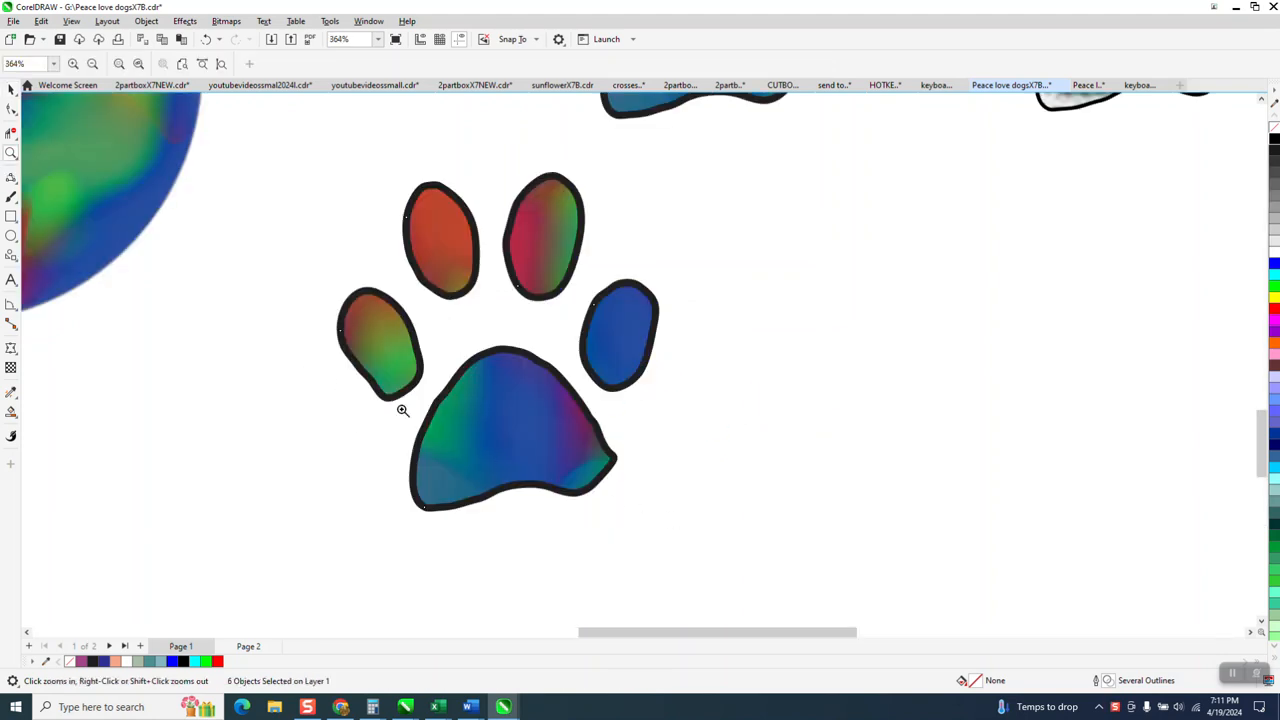
left_click(11, 89)
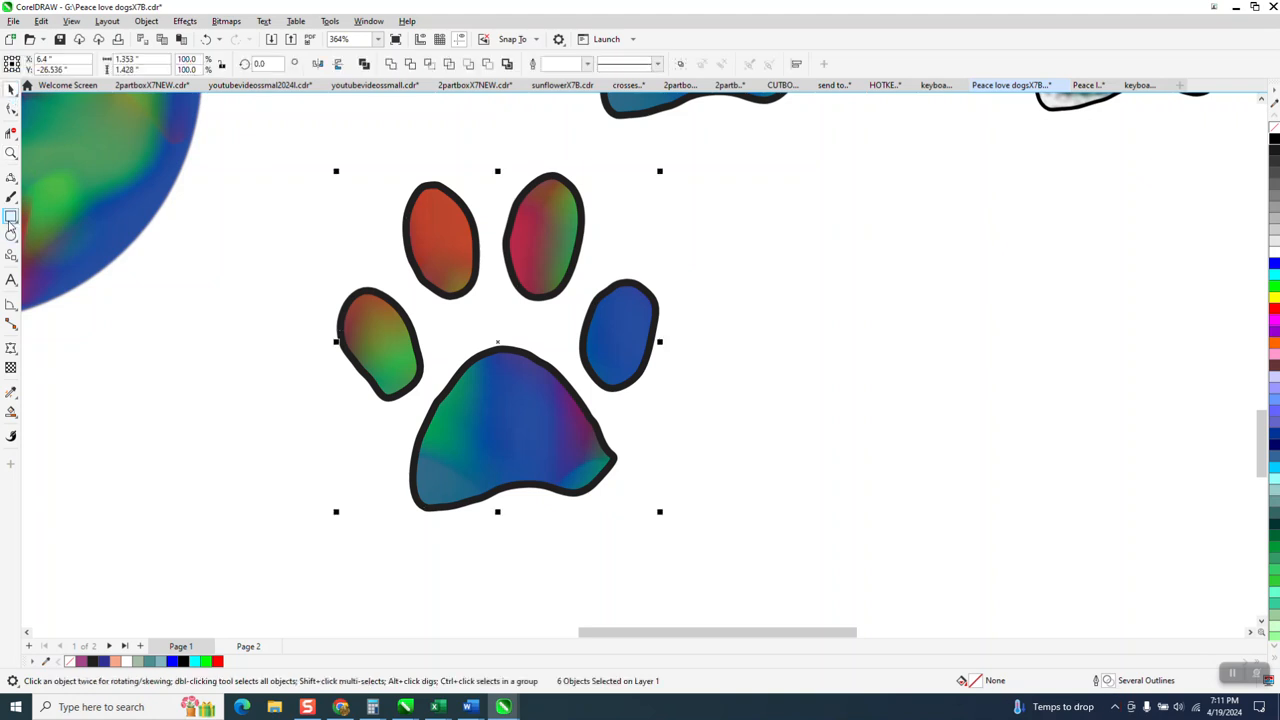
key("F6")
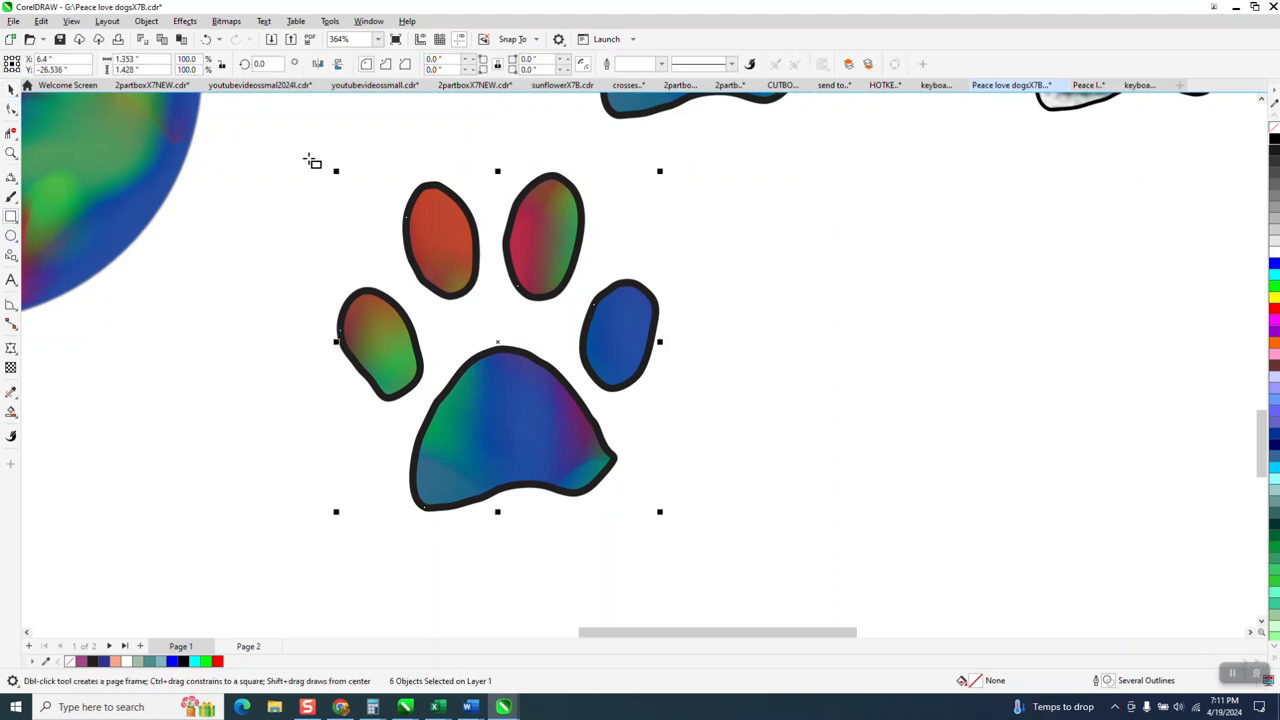
left_click(11, 89)
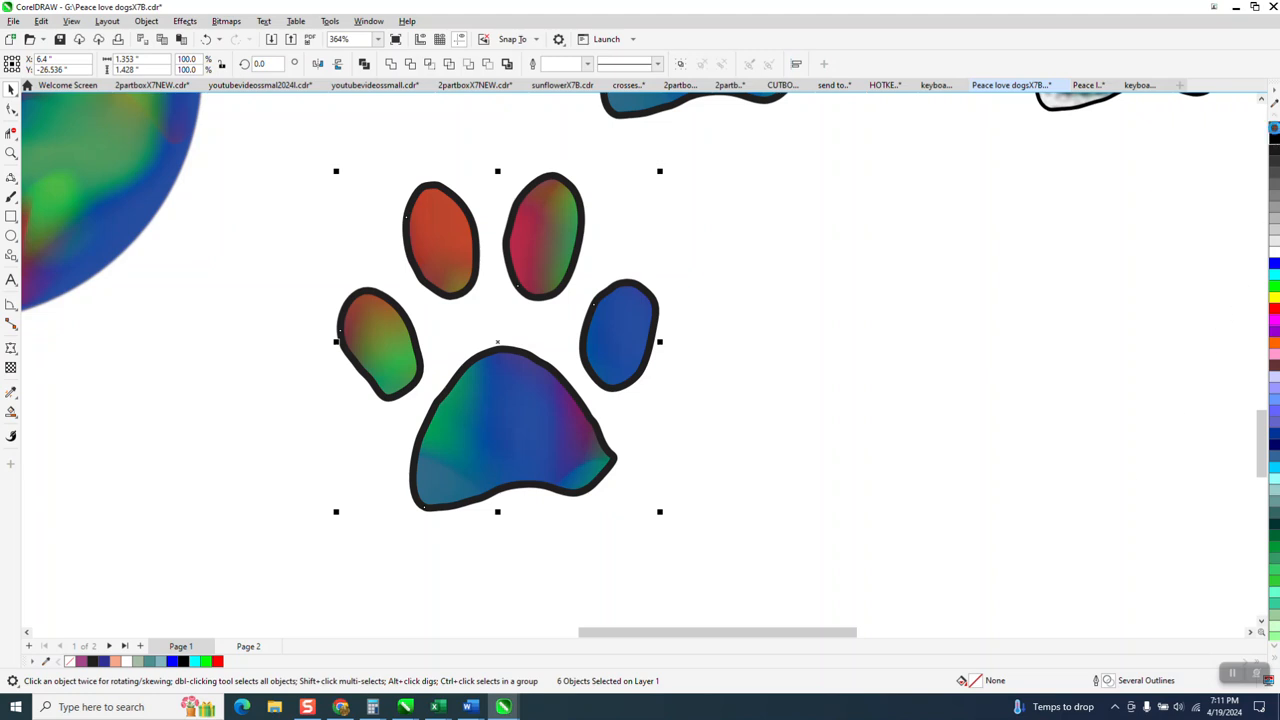
right_click(1274, 133)
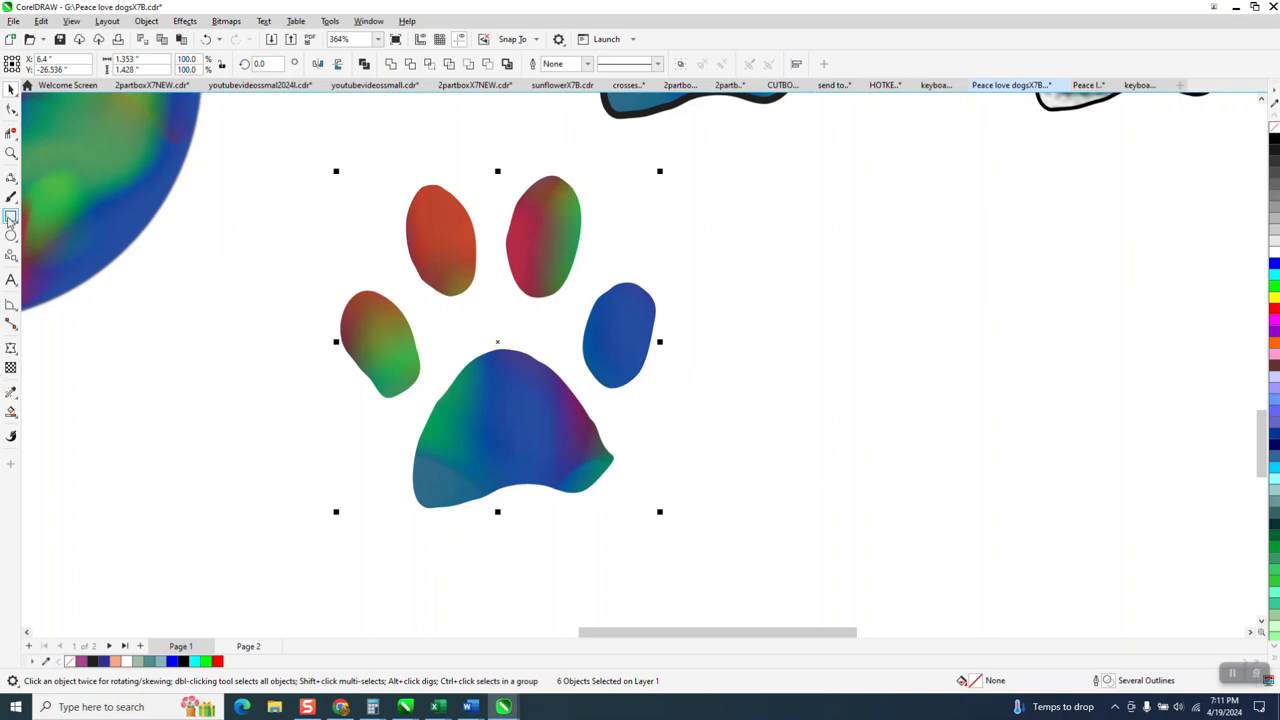
Try a blue Smart Fill inside a rectangle about 1.57 by 1.53 inches drawn around the outline-free gradient paw
left_click(10, 218)
left_click_drag(322, 166, 690, 525)
left_click(11, 411)
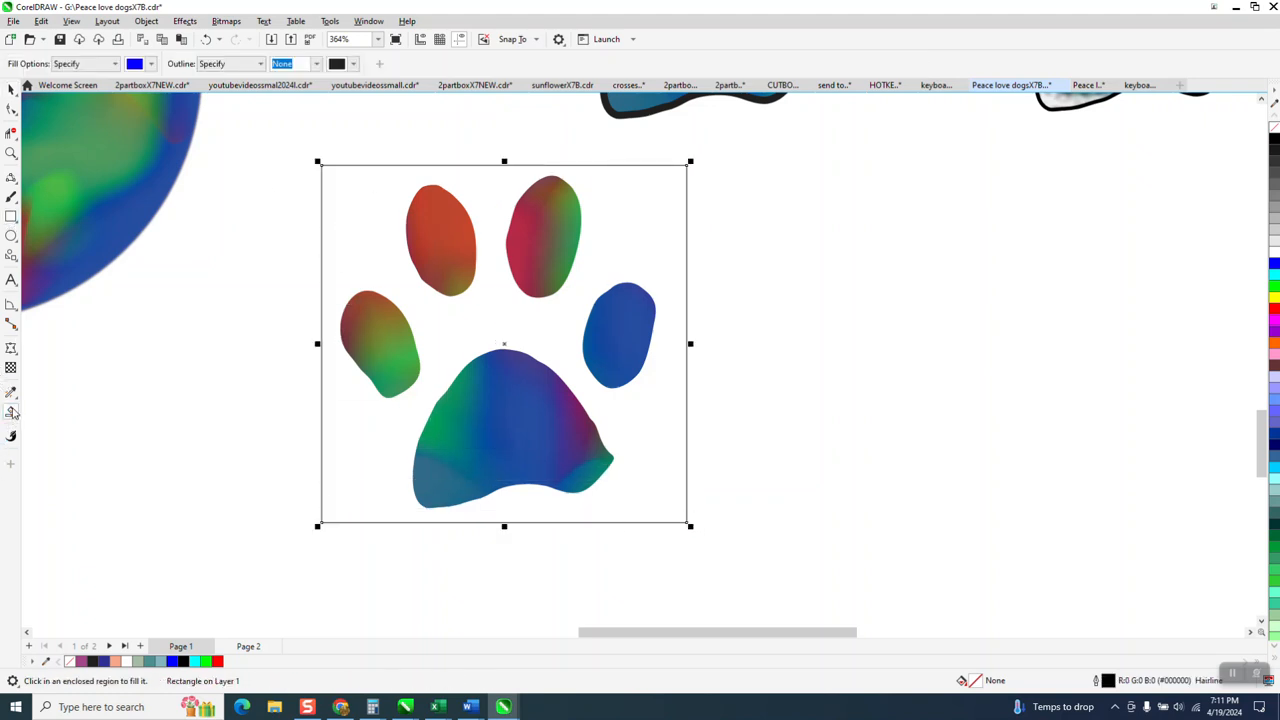
left_click(535, 321)
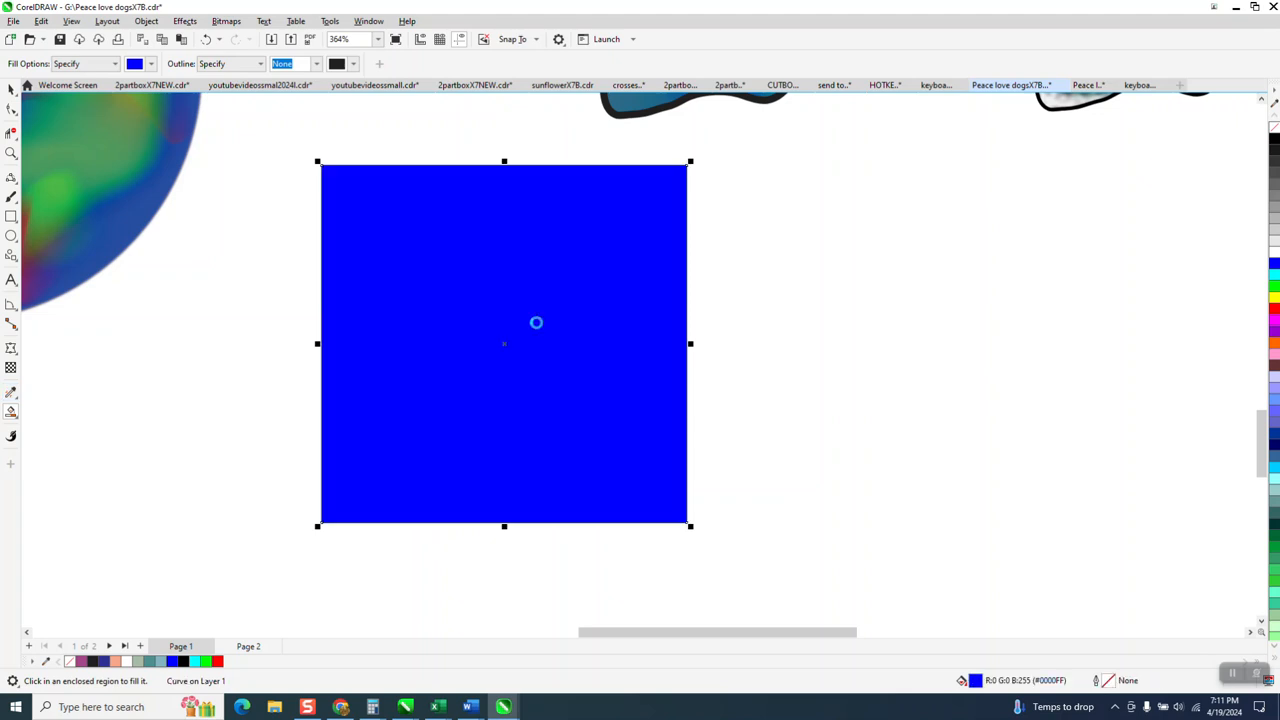
Nudge the solid blue fill 3 inches to the right of the gradient paw, then delete it and the surrounding rectangle
key("Right")
scroll(487, 369, "down", 1)
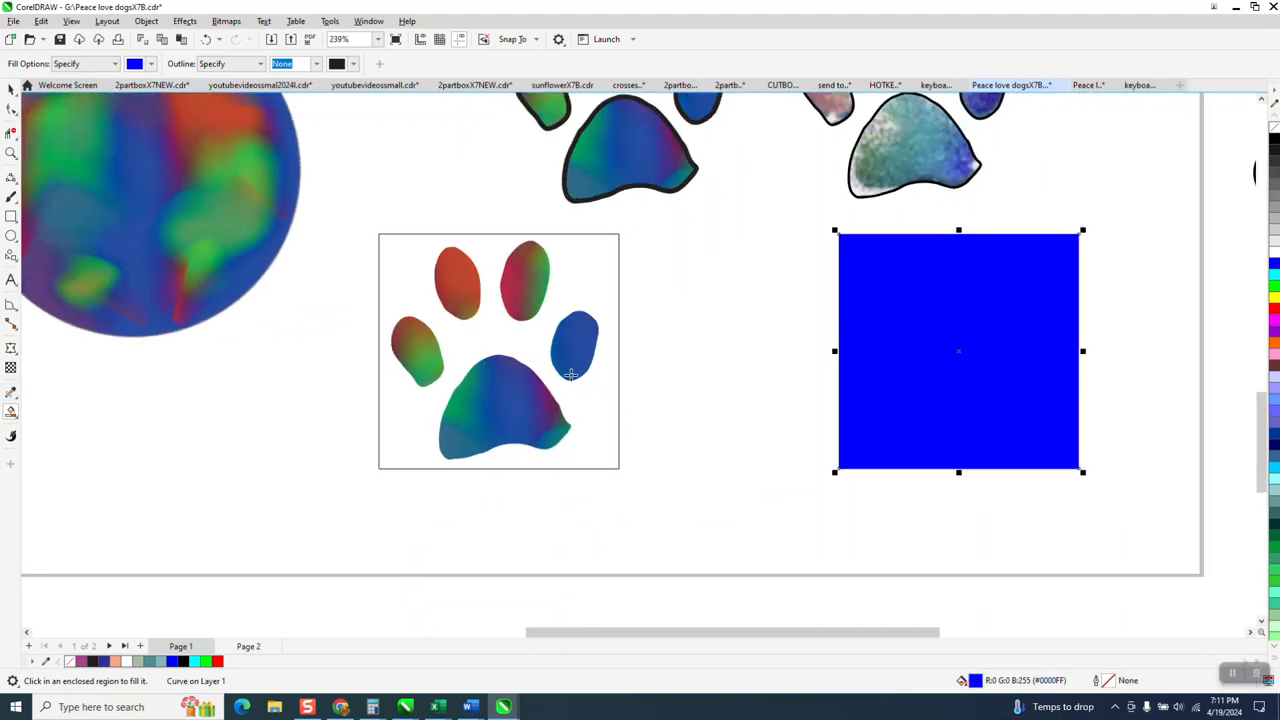
key("Delete")
left_click(11, 89)
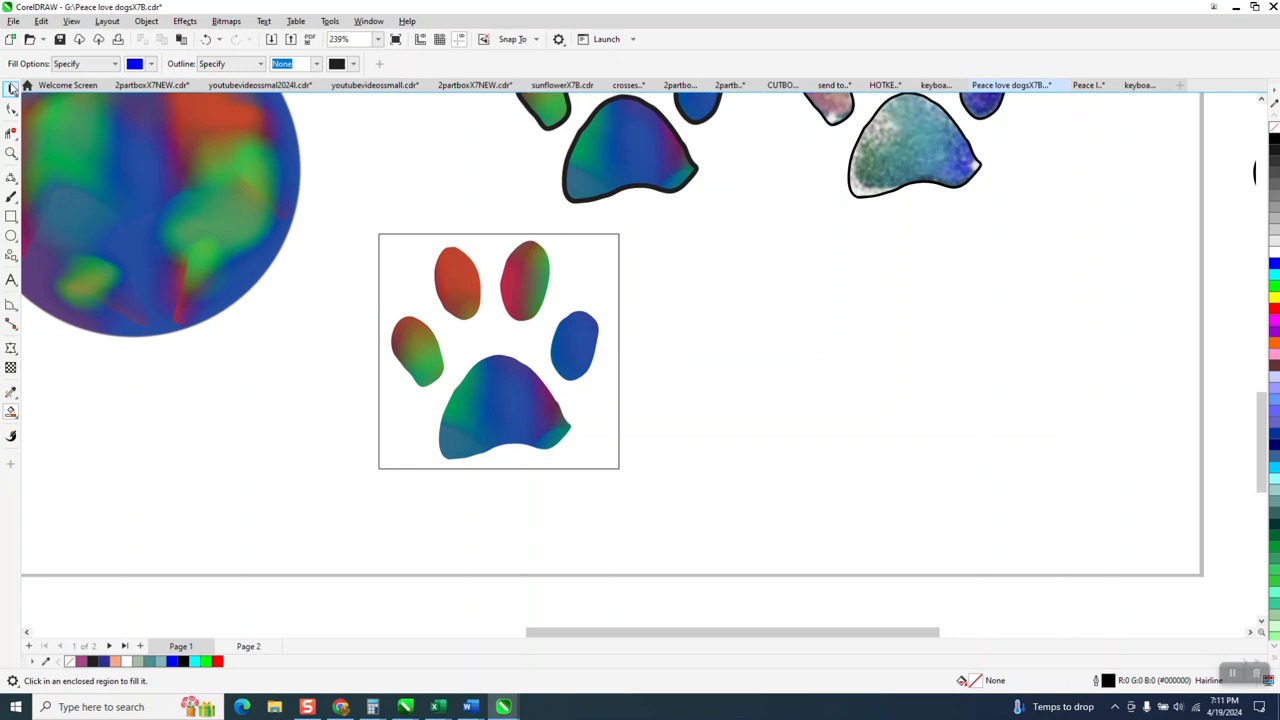
left_click(515, 285)
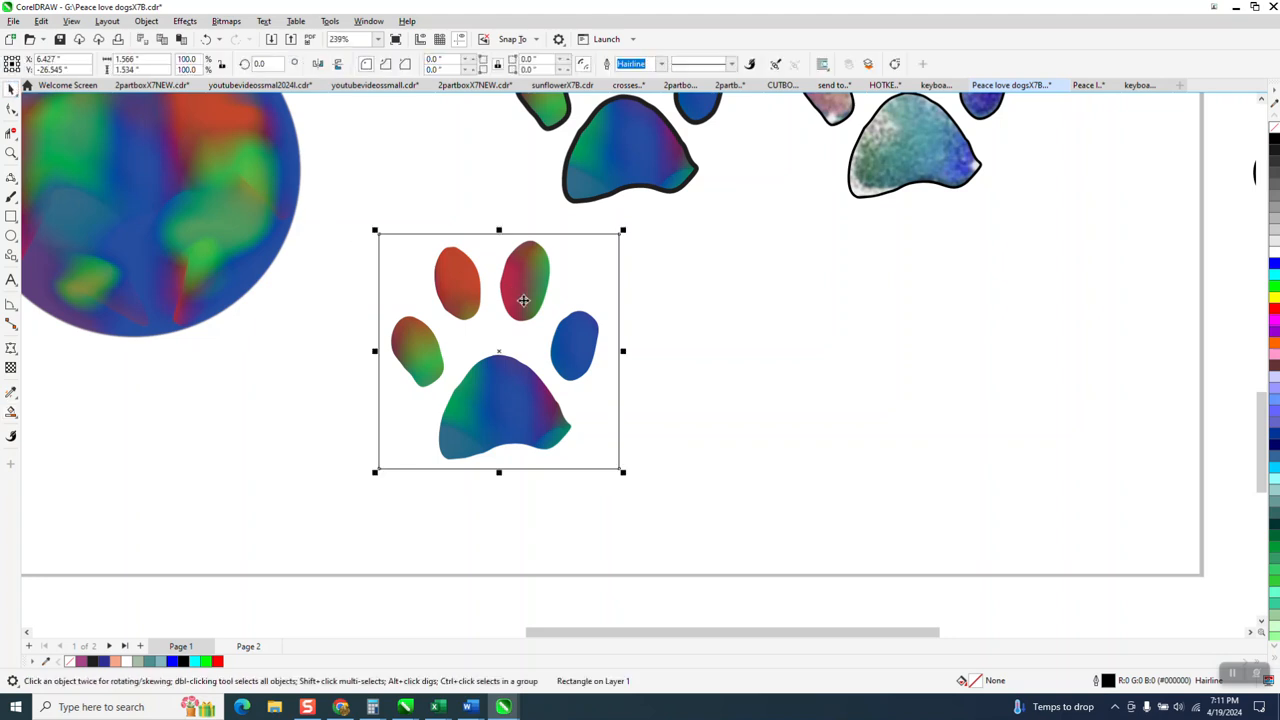
key("Delete")
Duplicate the textured paw group, place the copy below the original and remove its outline
scroll(551, 360, "down", 2)
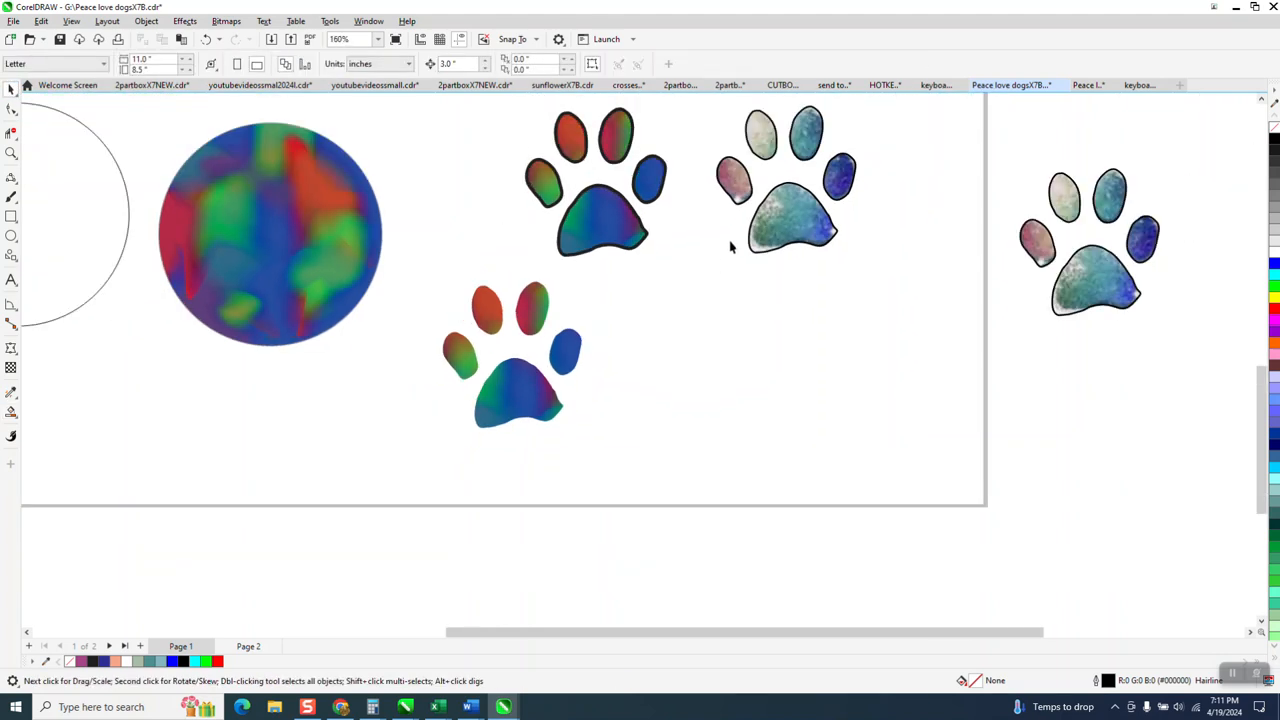
left_click(763, 237)
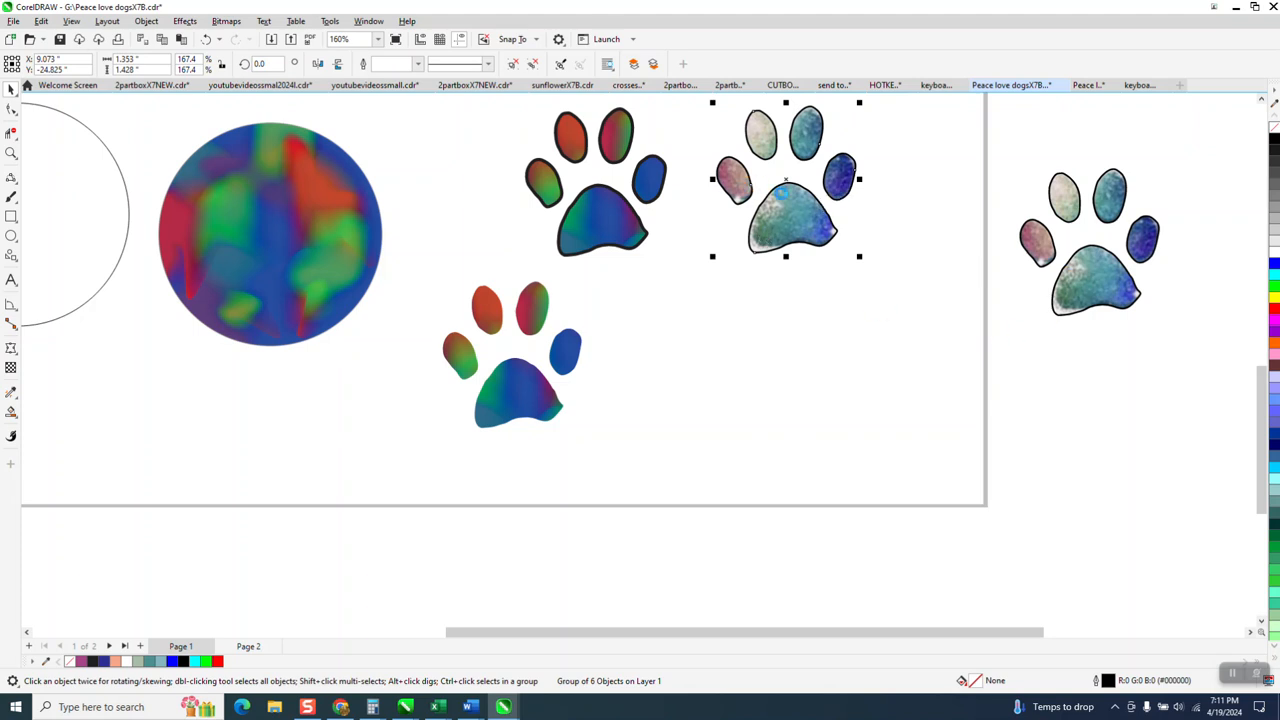
key("ctrl+d")
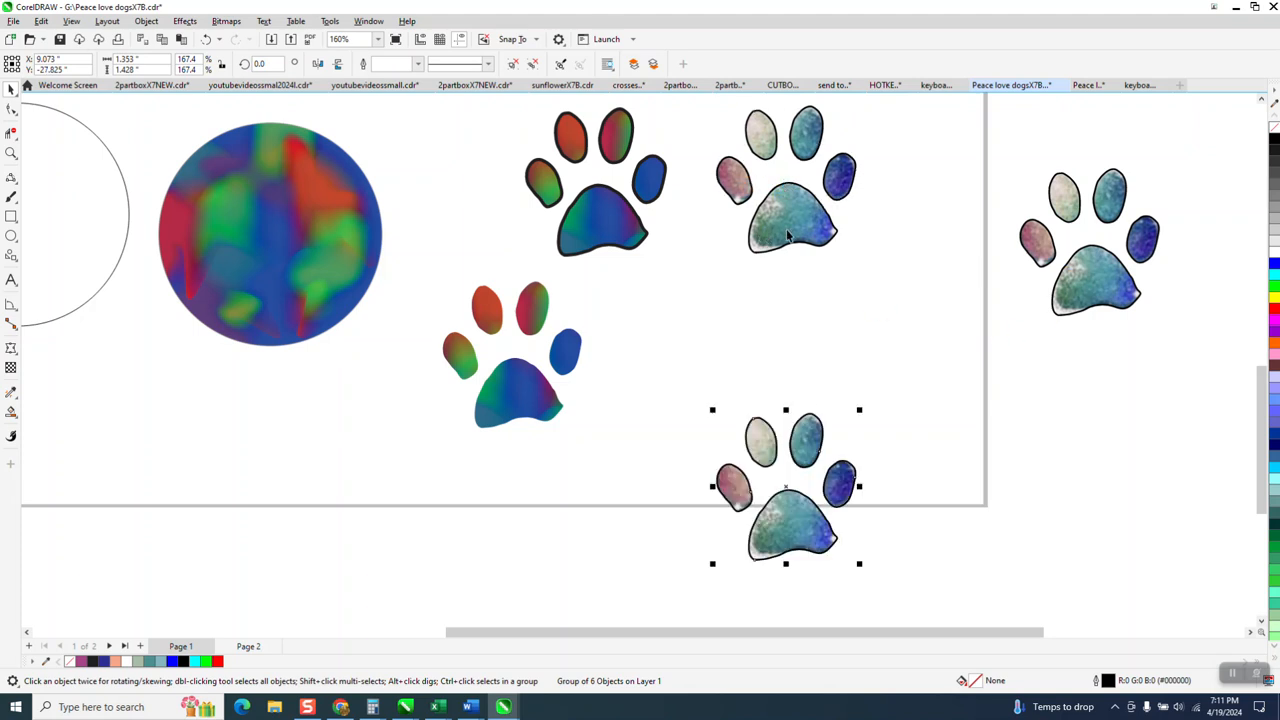
left_click_drag(822, 434, 795, 334)
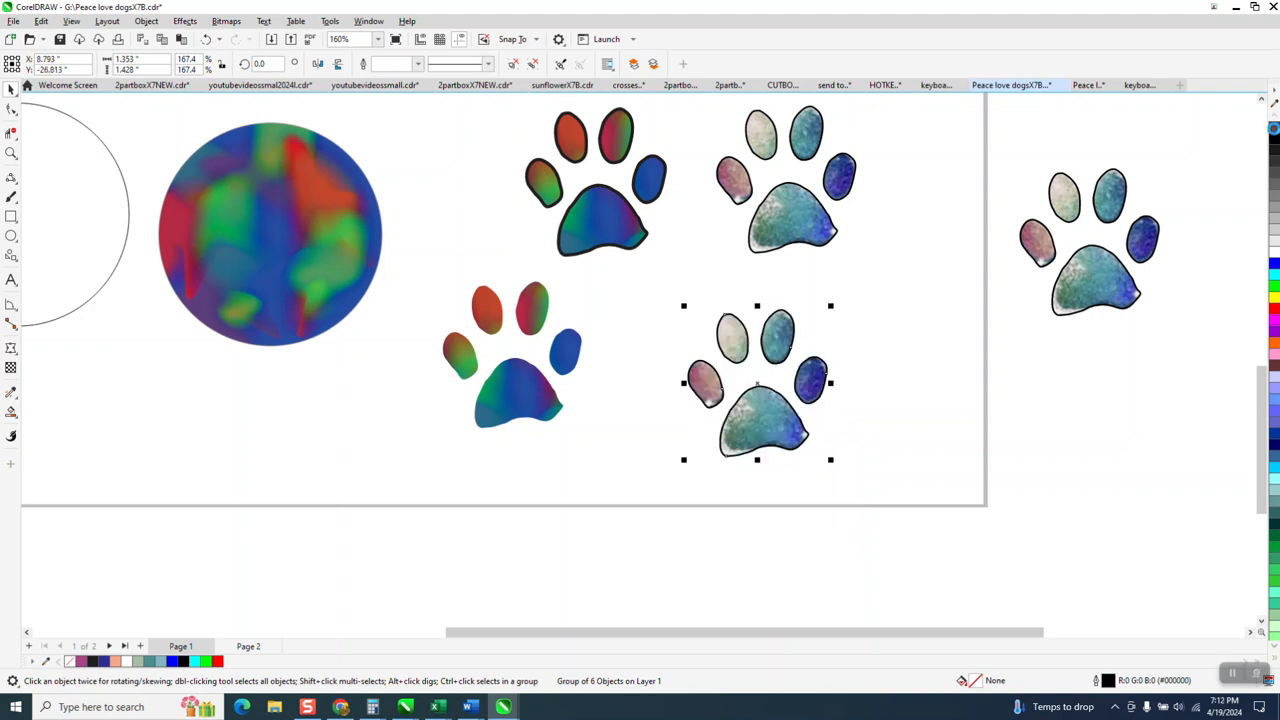
right_click(1270, 130)
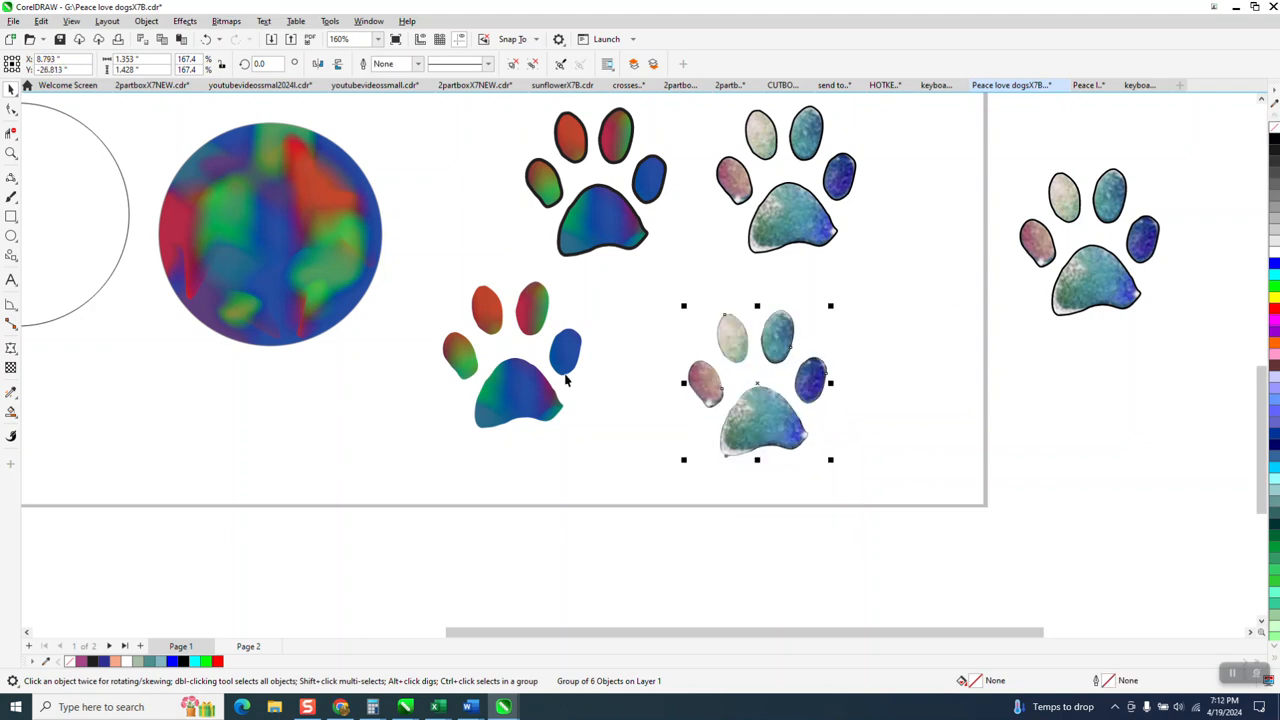
Draw a rectangle about 2.25 by 1.78 inches around the outline-free textured paw and smart-fill the background around it with blue
left_click(11, 216)
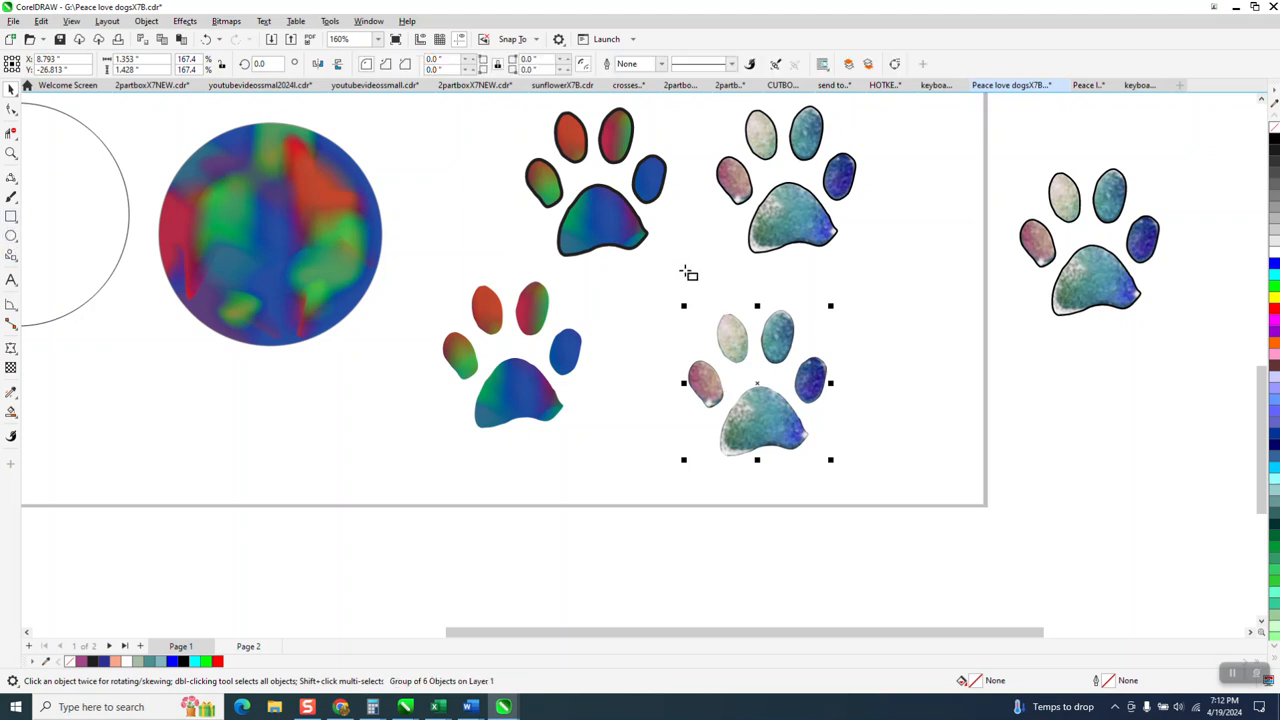
mouse_move(652, 292)
left_mouse_down()
mouse_move(894, 463)
mouse_move(888, 480)
left_mouse_up()
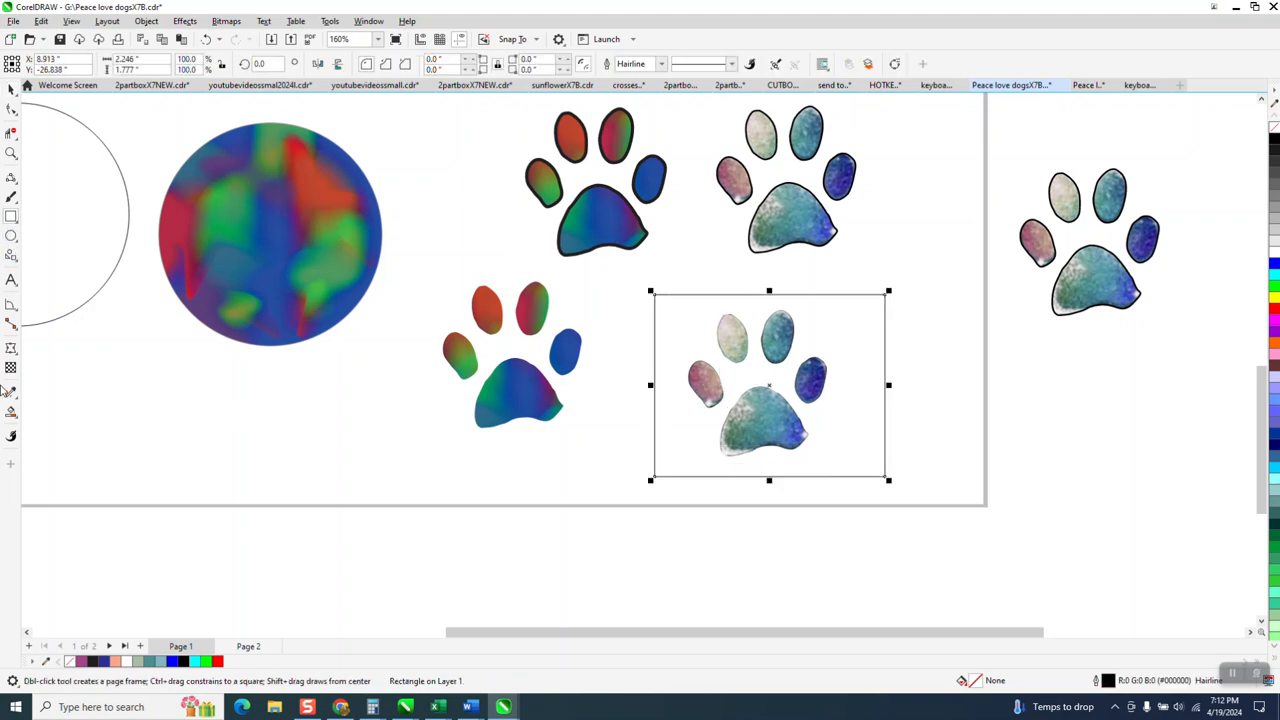
left_click(11, 412)
left_click(676, 335)
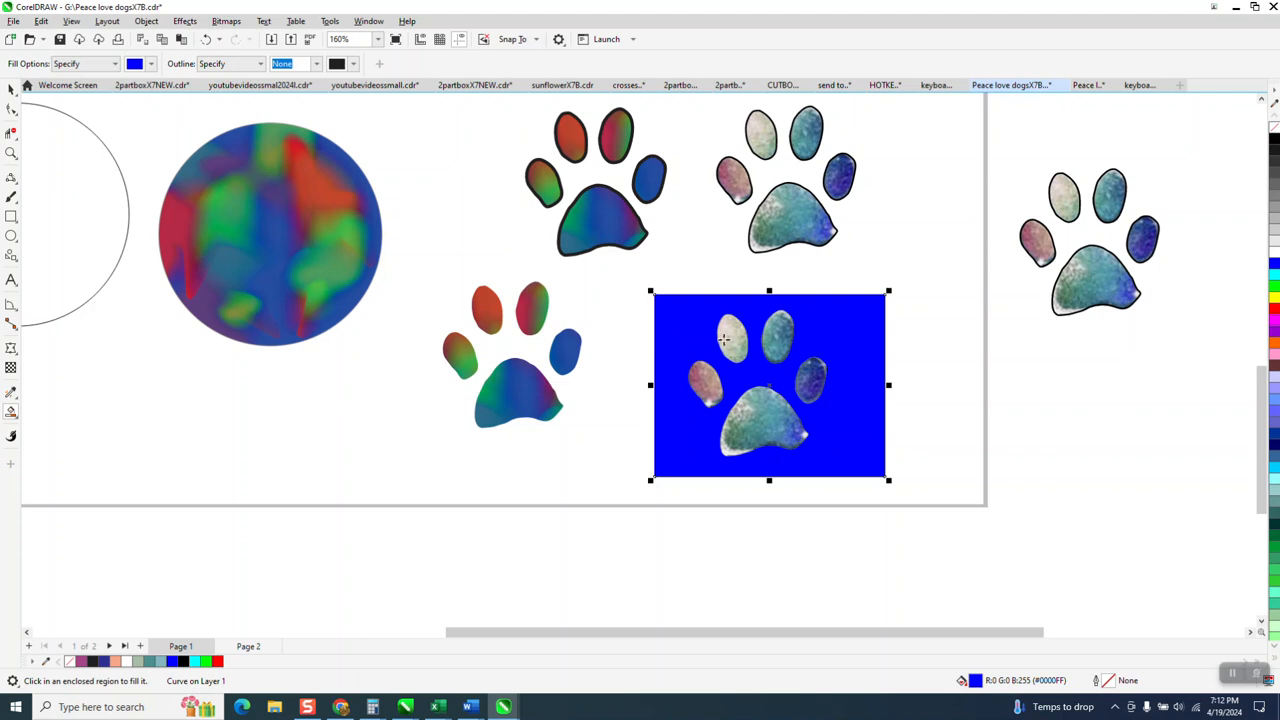
Move the blue background shape with the paw cutouts to the empty area below the circle
key("Right")
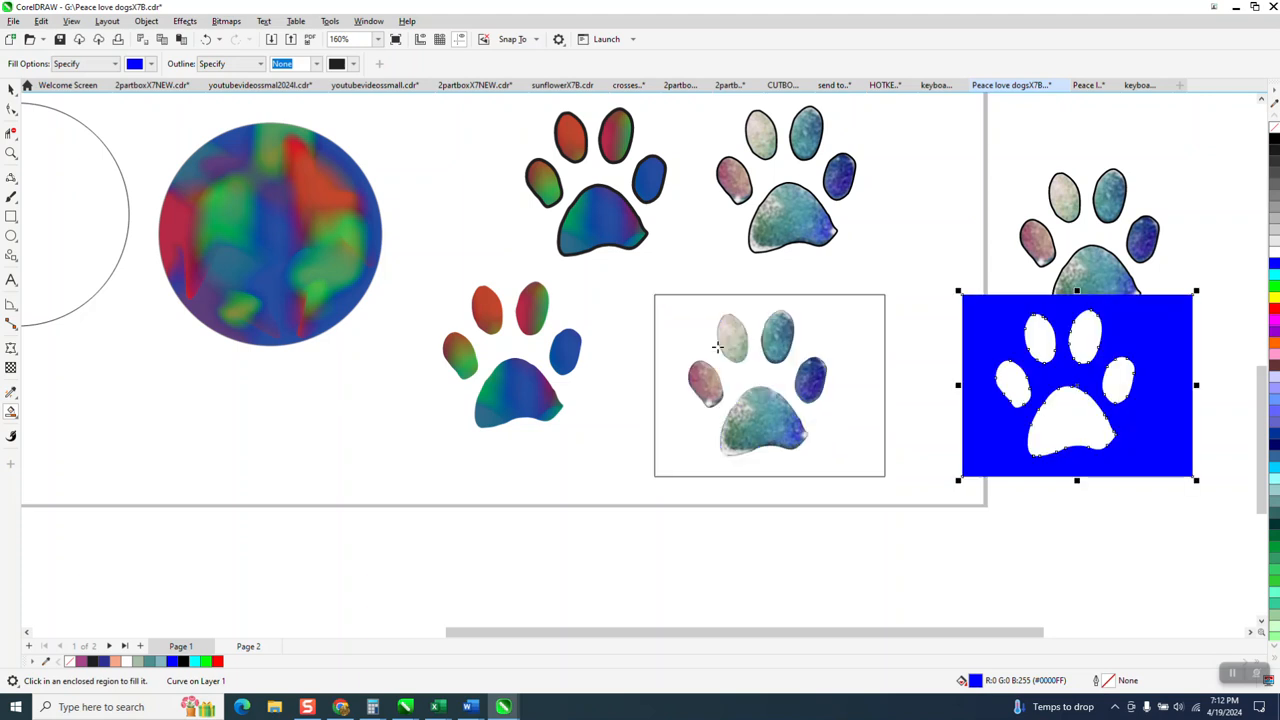
scroll(1083, 458, "down", 1)
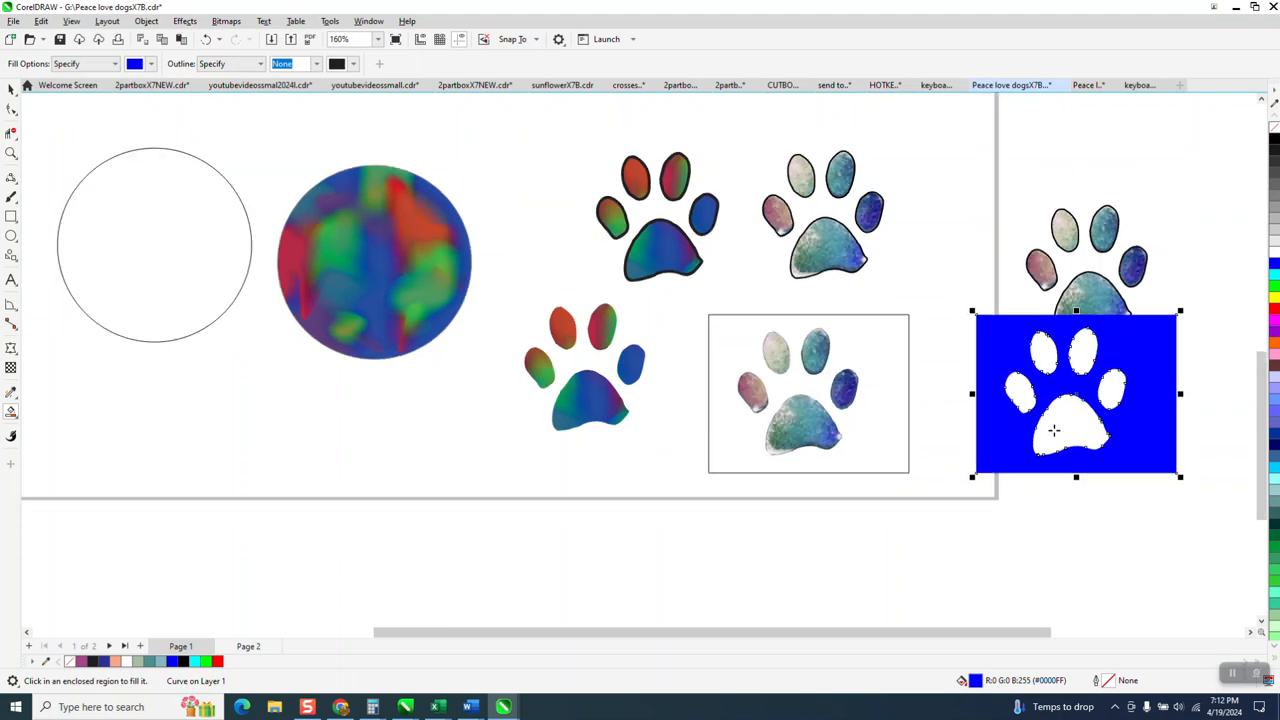
left_click(9, 88)
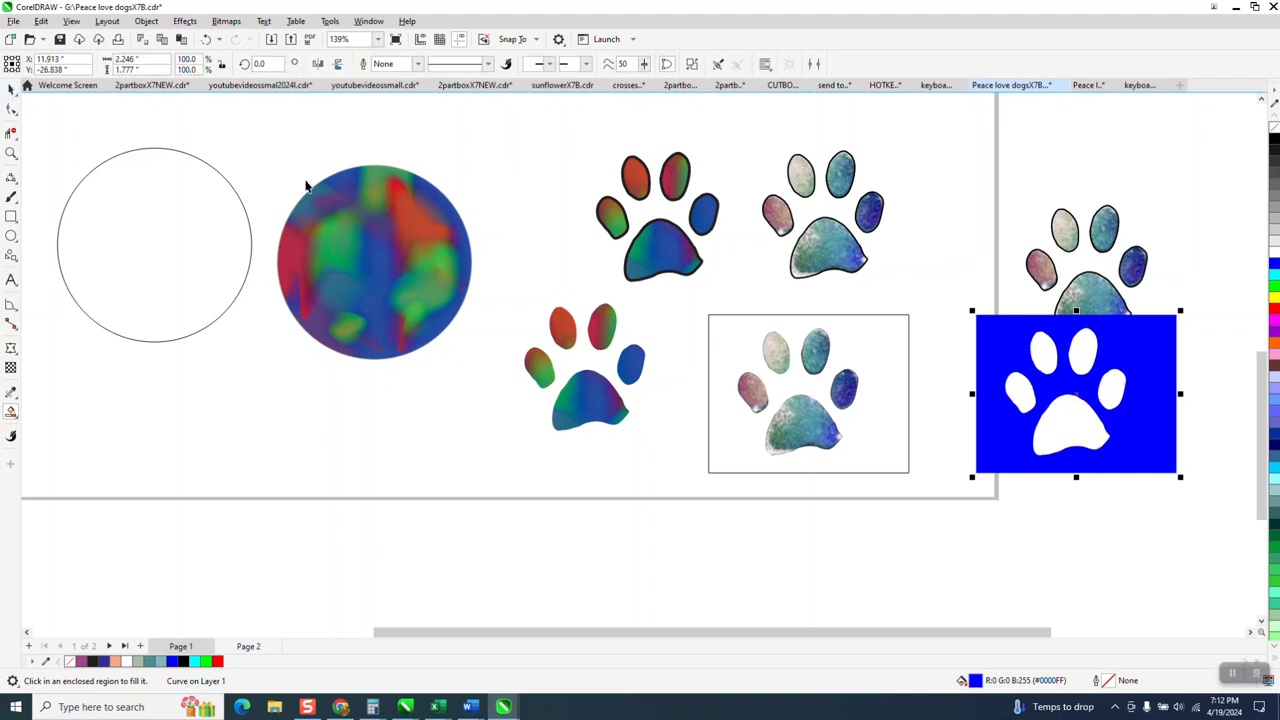
left_click_drag(1116, 382, 410, 462)
left_click_drag(445, 423, 310, 431)
left_click(205, 104)
Smart-fill the four toe cutouts and the pad cutout with blue, nudging each new piece 3 inches to the right
left_click(10, 436)
left_click(205, 453)
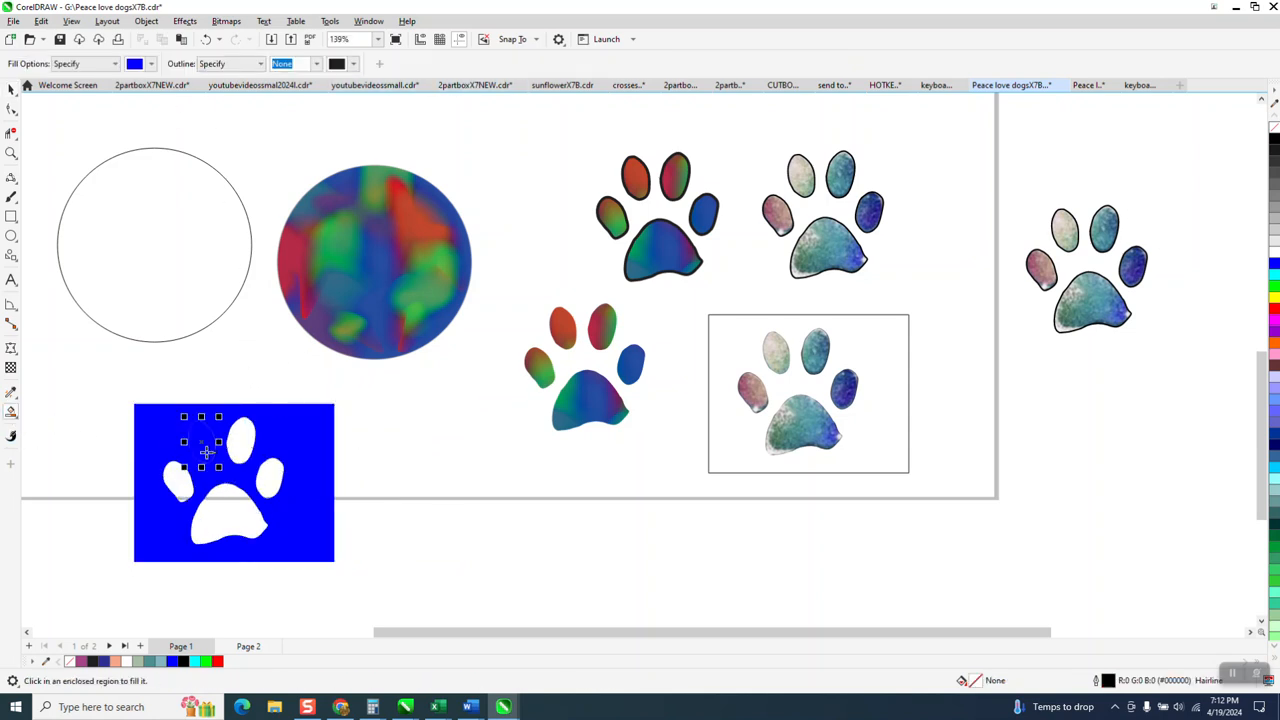
left_click(186, 472)
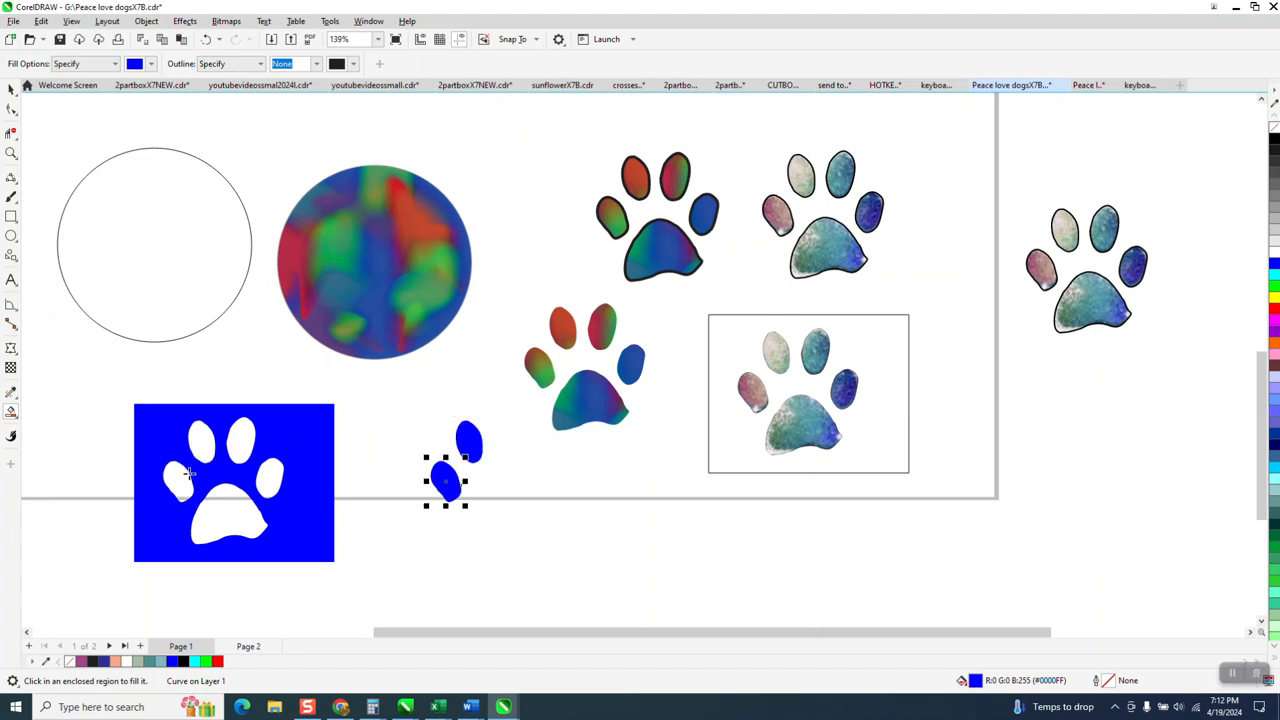
left_click(232, 446)
left_click(270, 478)
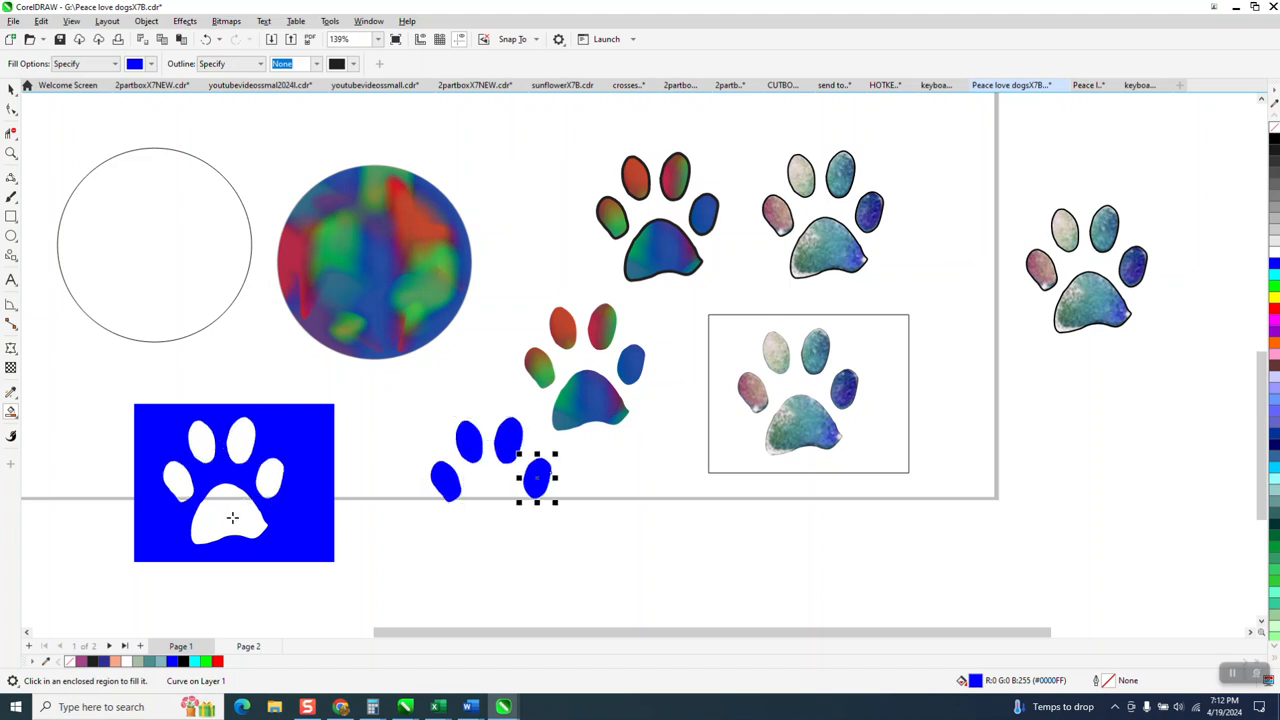
left_click(228, 512)
Select the five blue paw pieces together and remove their fill
left_click(9, 90)
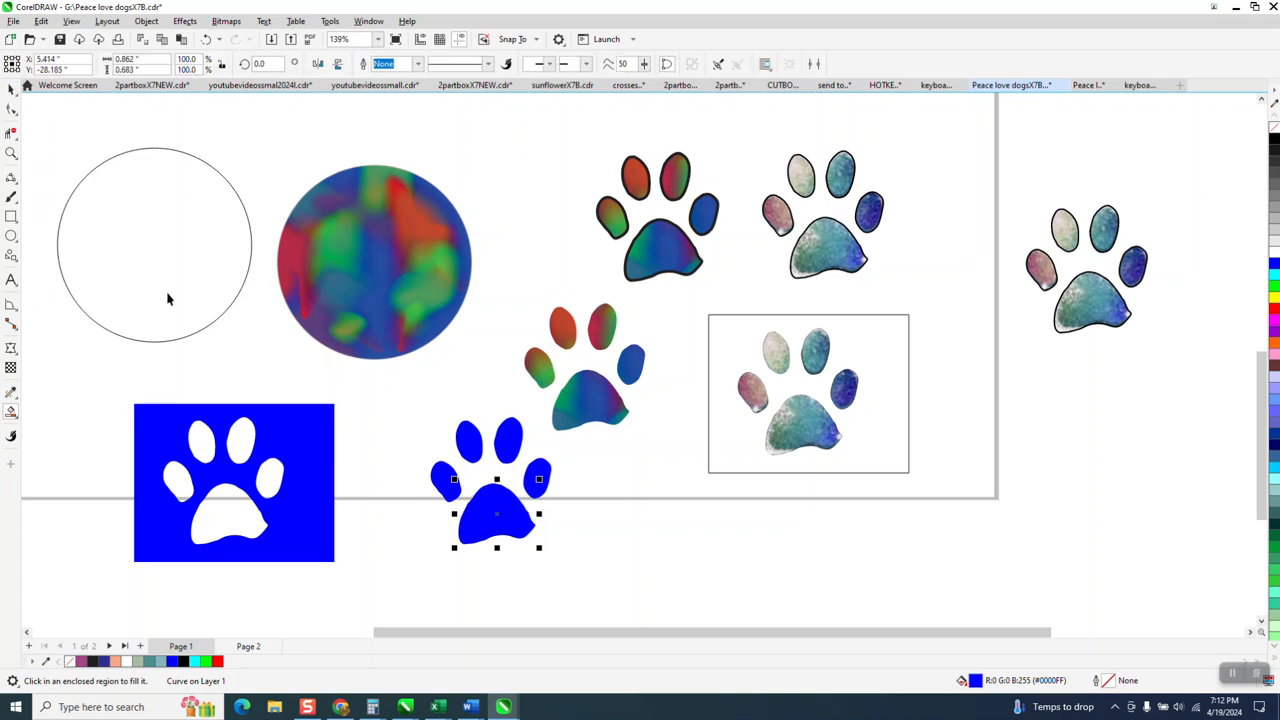
left_click_drag(343, 392, 563, 580)
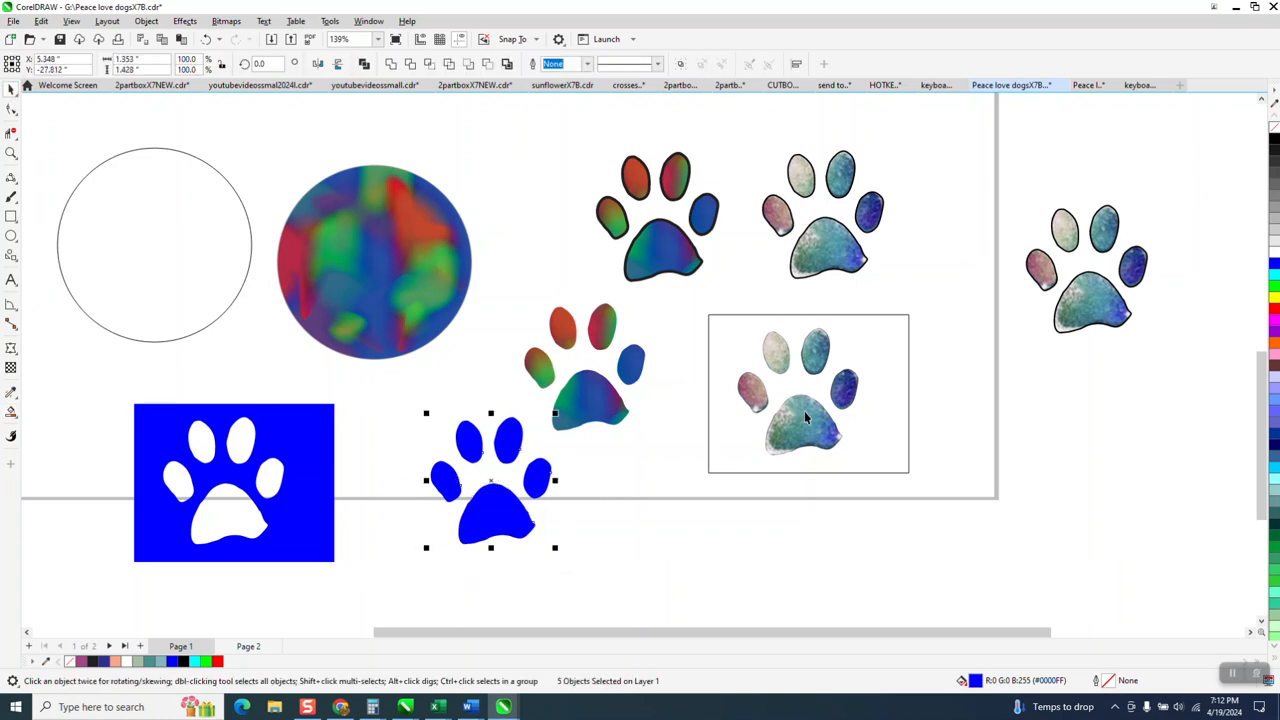
left_click(1274, 127)
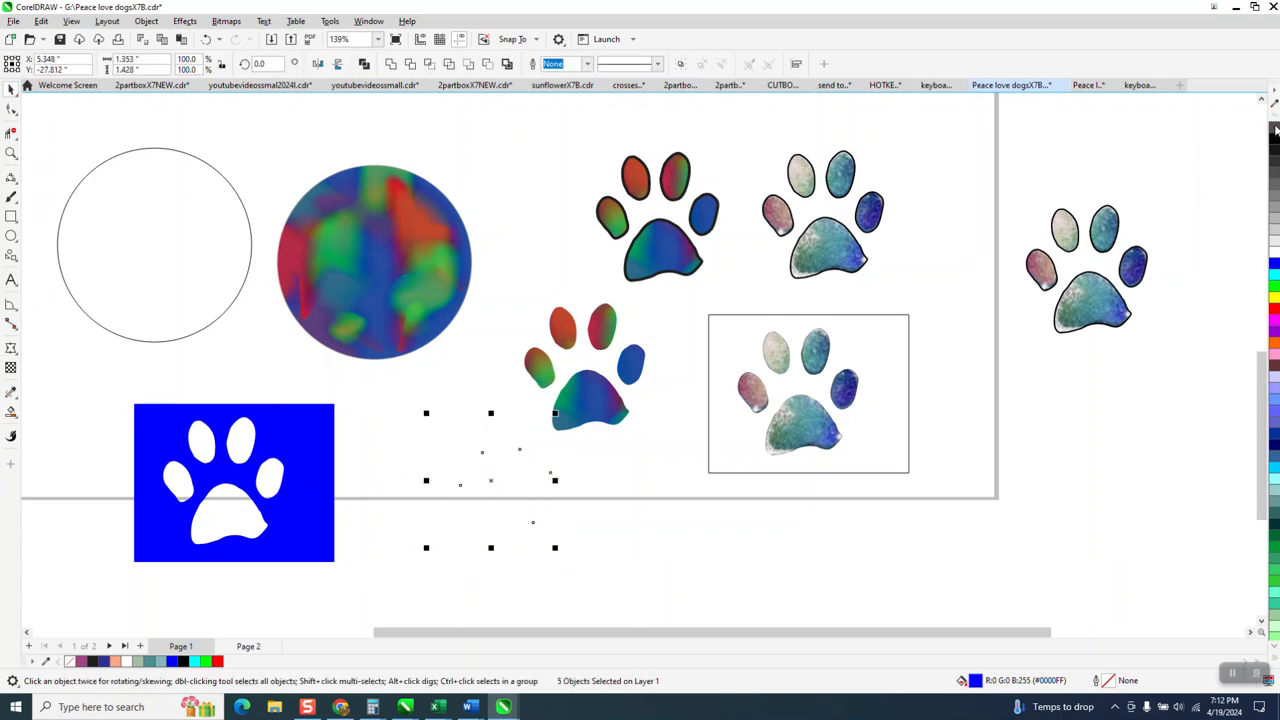
Delete the blue background shape with the paw cutouts, leaving the separate paw outlines
left_click(308, 467)
key("Delete")
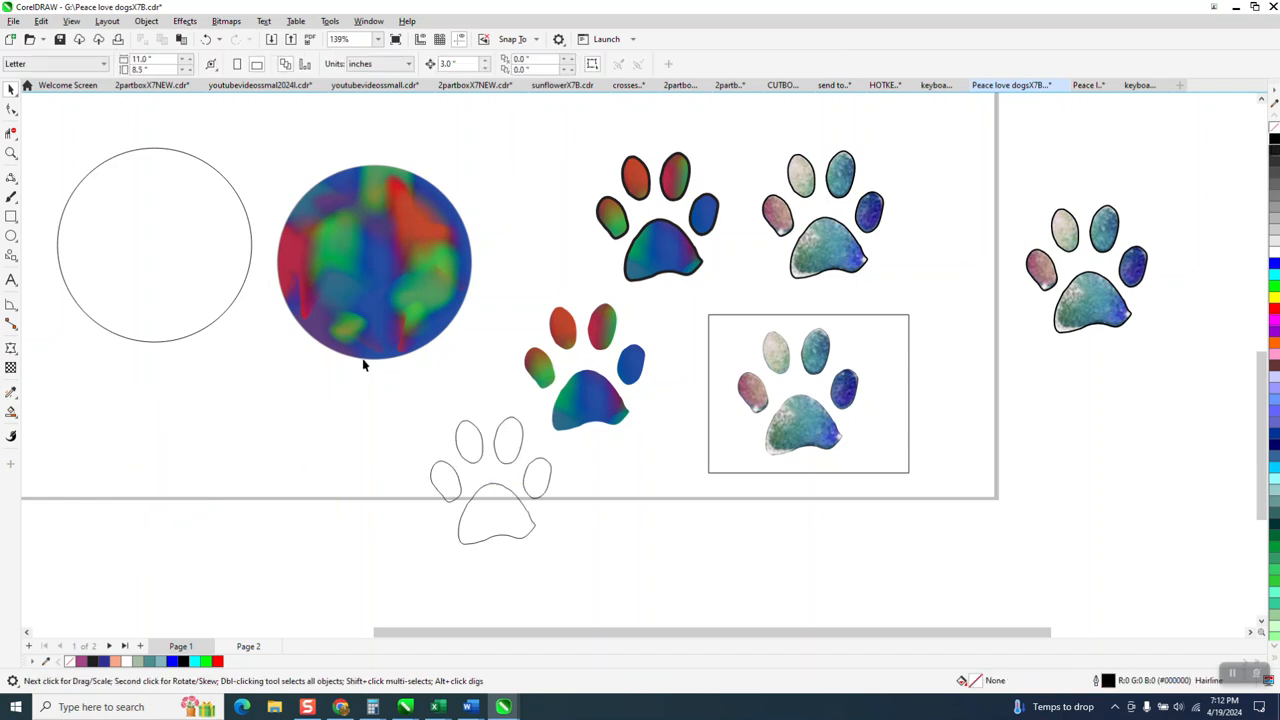
Move the empty circle slightly down beside the multicolored one and smart-fill it with blue
left_click_drag(149, 313, 155, 342)
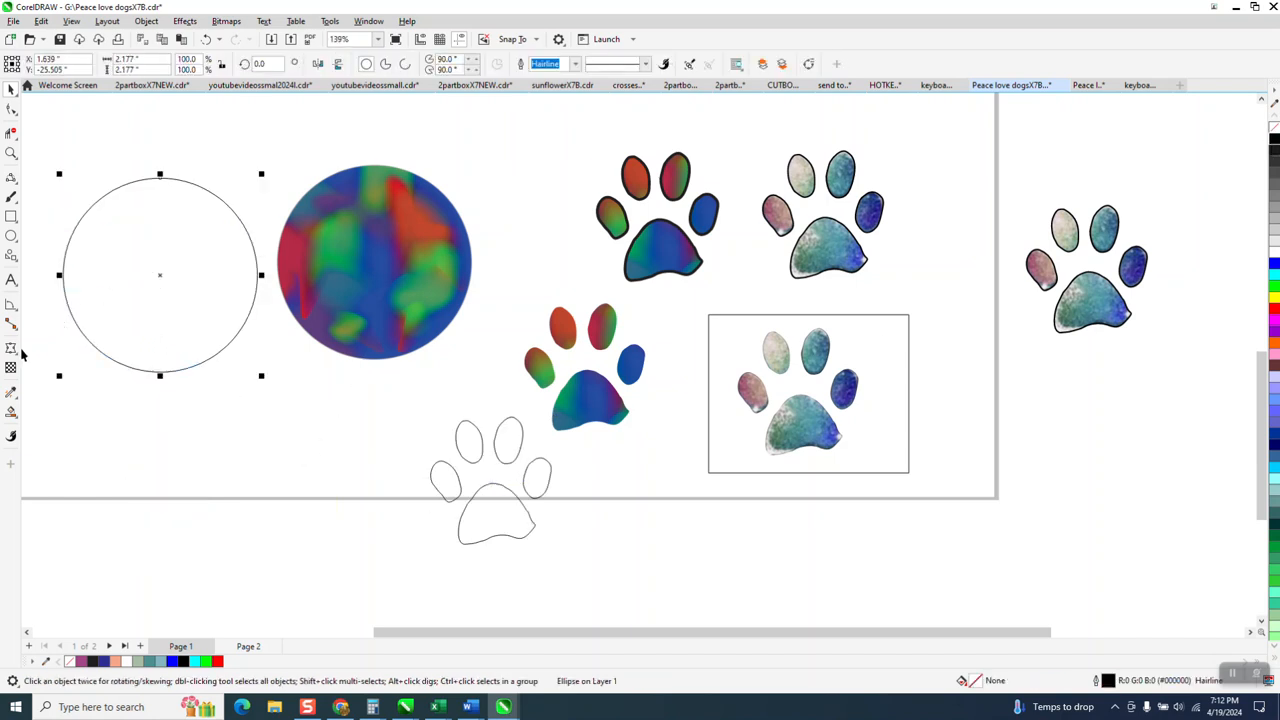
left_click(11, 411)
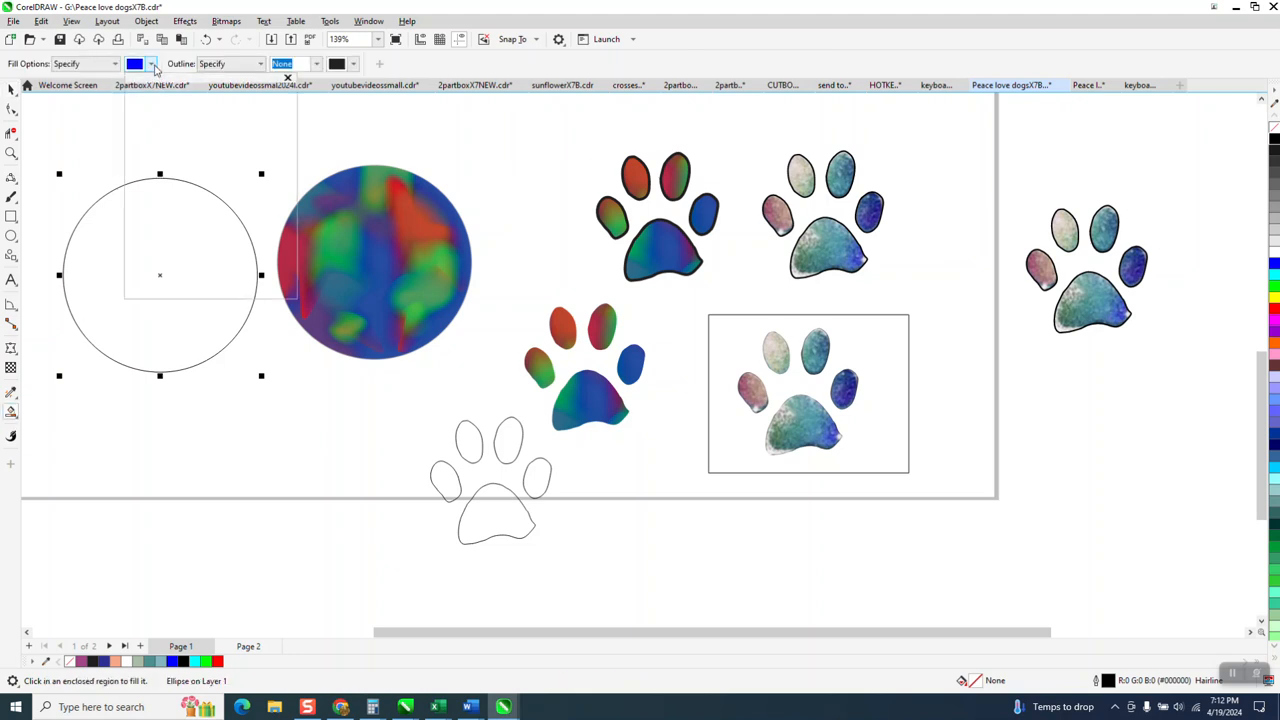
left_click(152, 64)
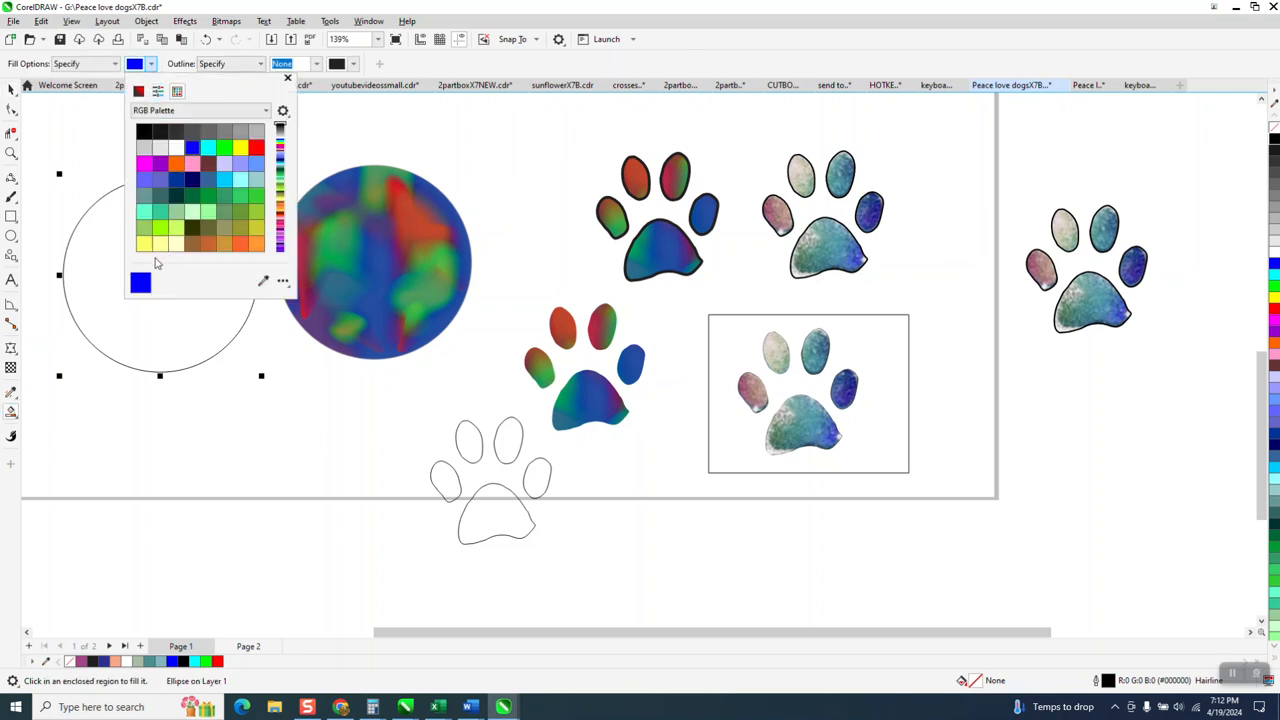
left_click(99, 277)
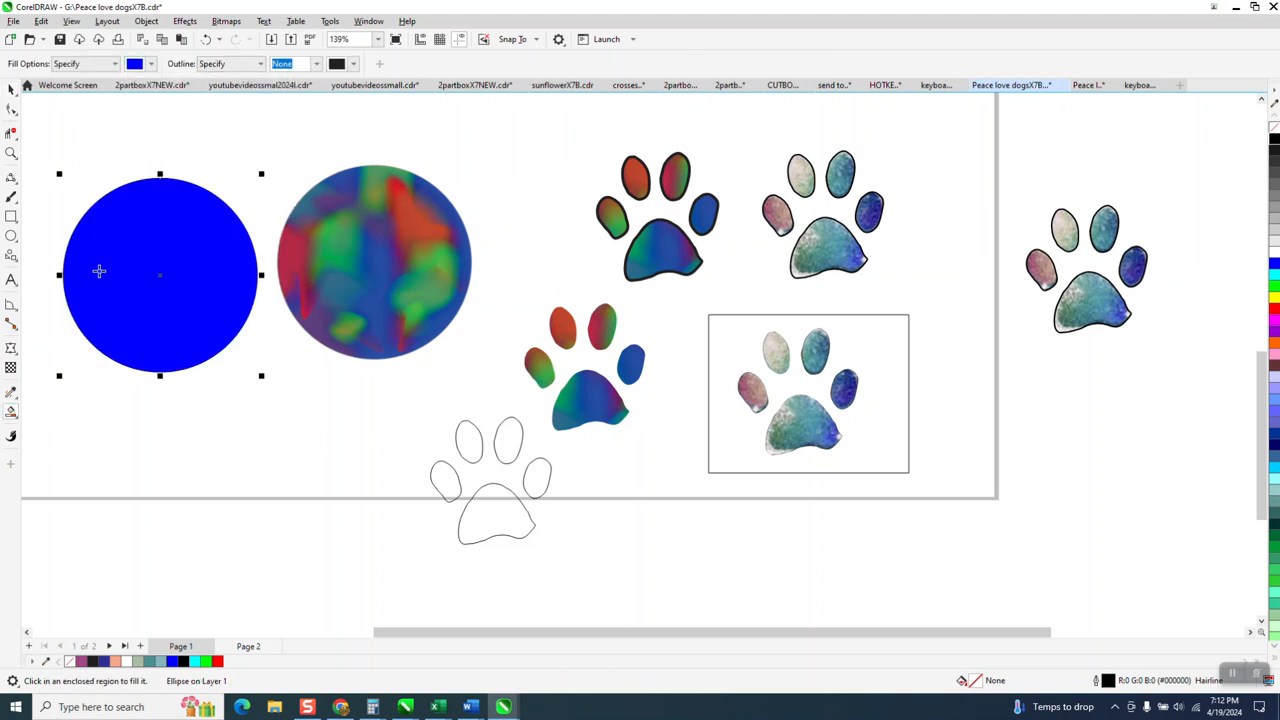
Apply a rectangular Mesh Fill to the blue circle with a 6 by 6 grid
left_click(18, 400)
left_click(16, 413)
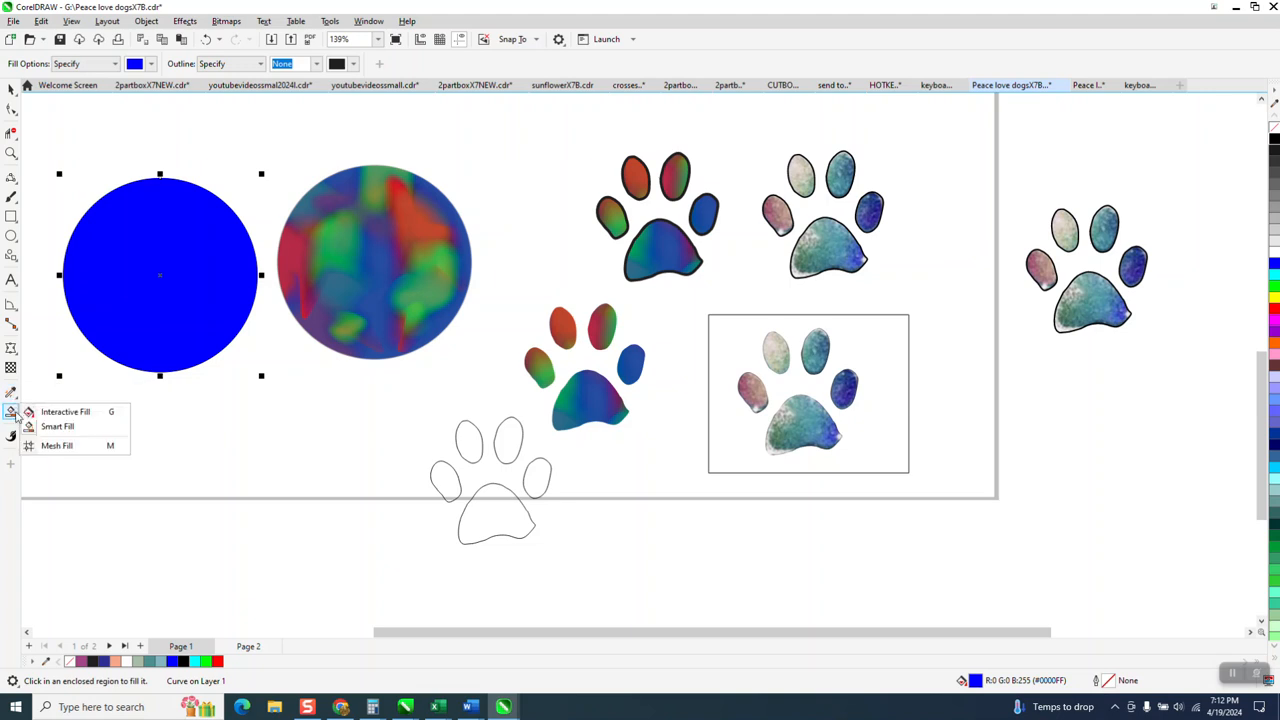
left_click(57, 446)
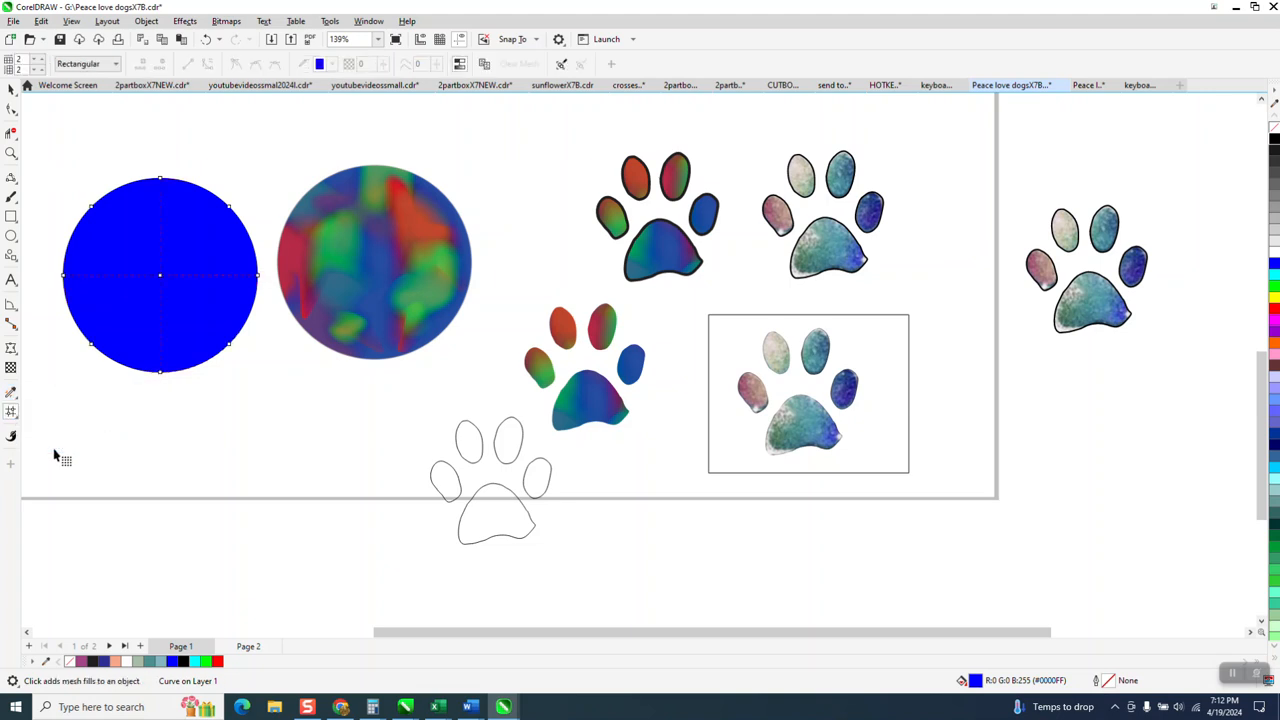
left_click(11, 153)
left_click_drag(43, 178, 322, 410)
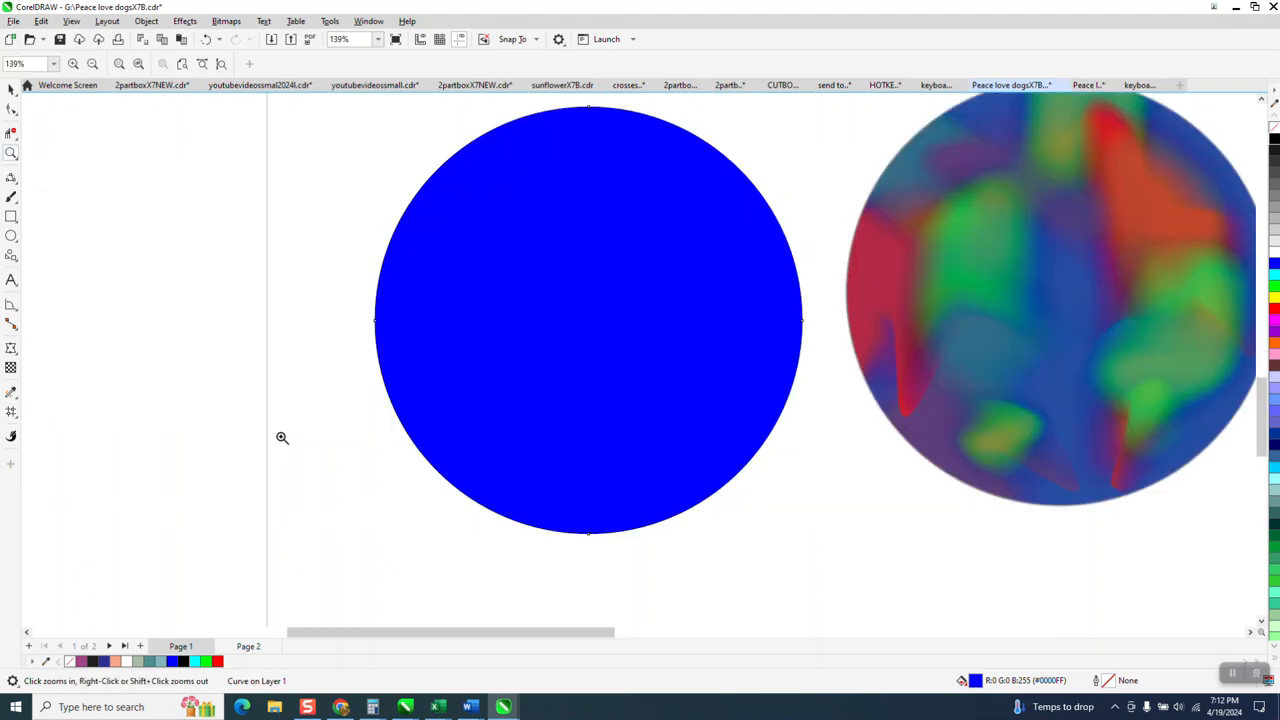
left_click(11, 412)
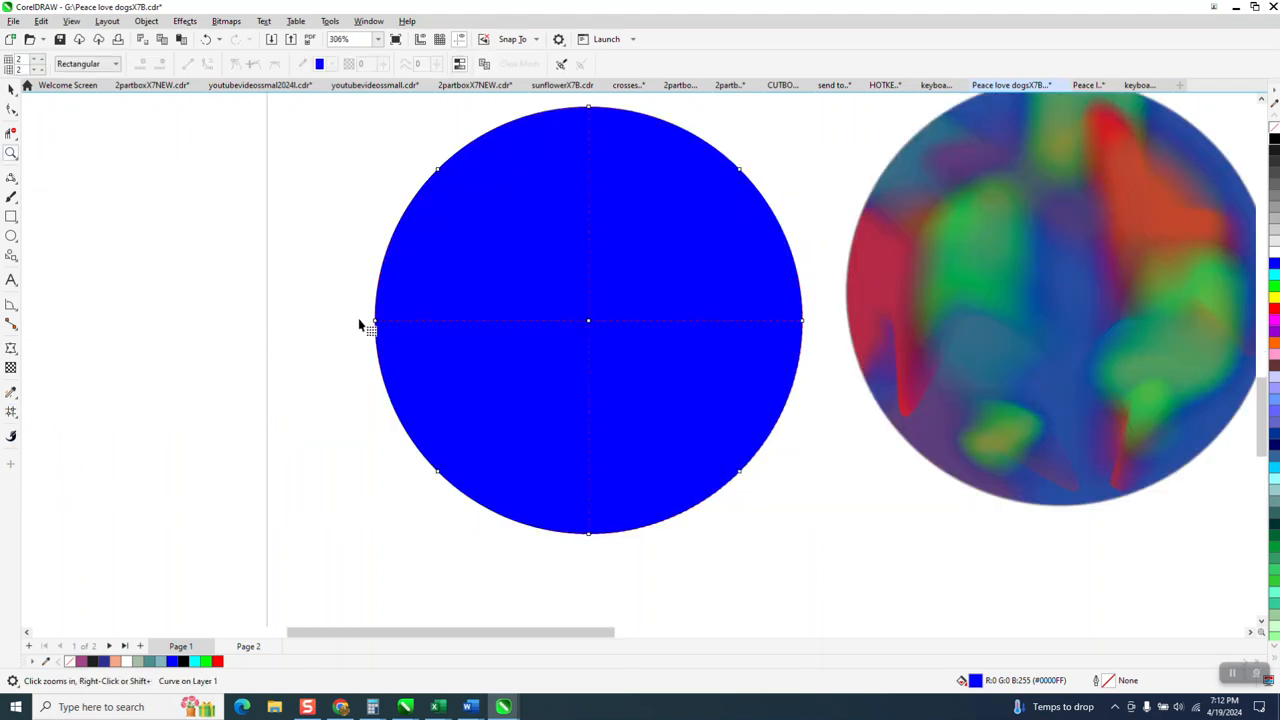
left_click(42, 62)
left_click(42, 62)
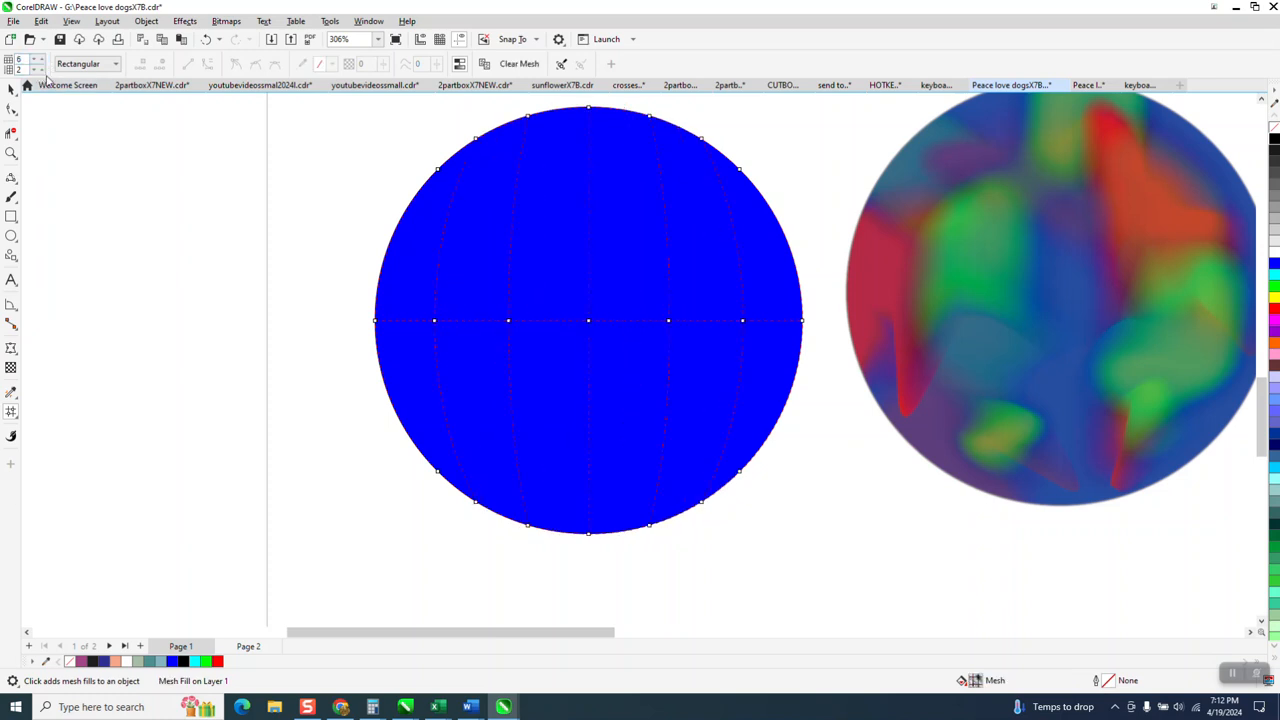
left_click(42, 69)
left_click(42, 69)
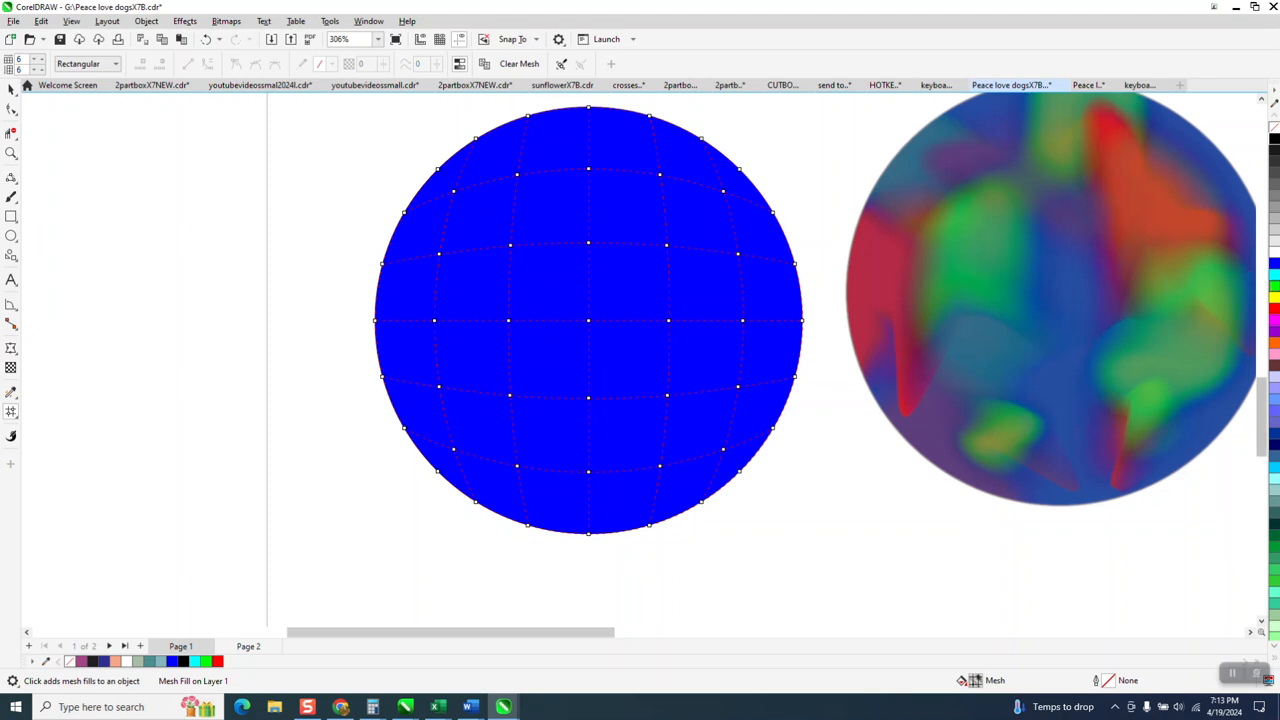
Color individual mesh nodes green at upper center, lower left and upper right, red at the center, and yellow at the right
left_click_drag(1070, 286, 588, 246)
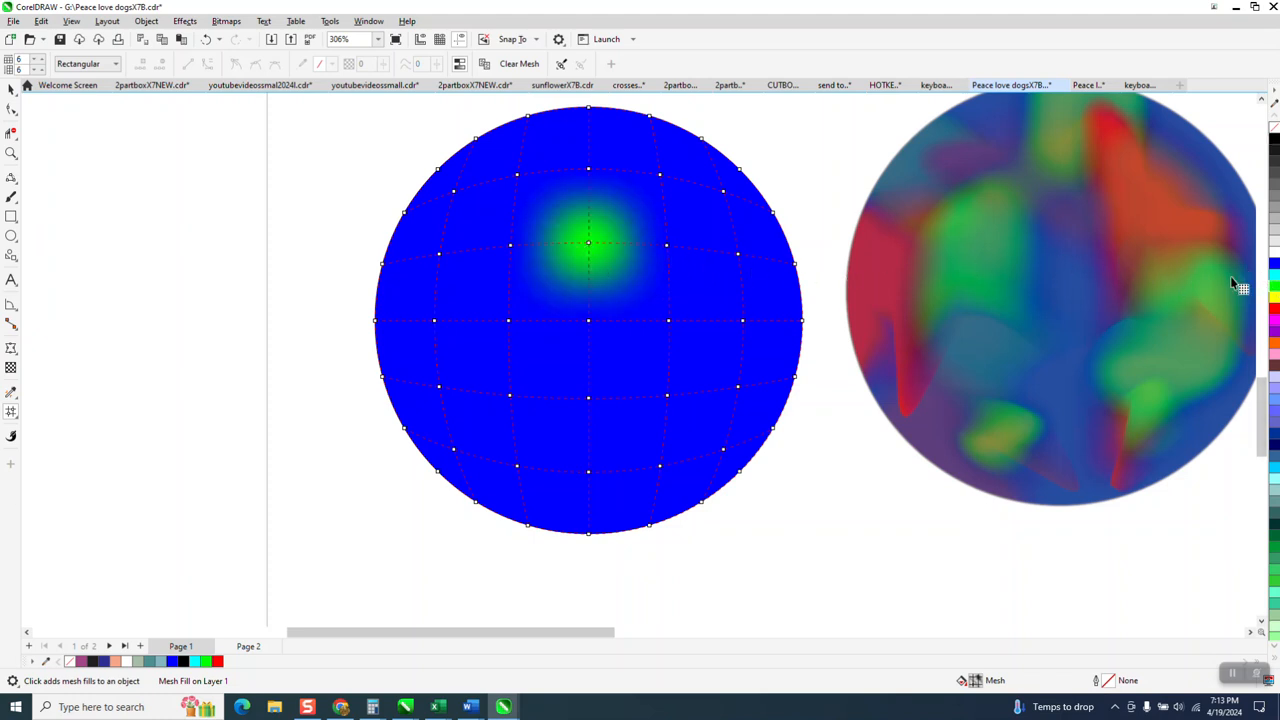
left_click_drag(1268, 288, 509, 397)
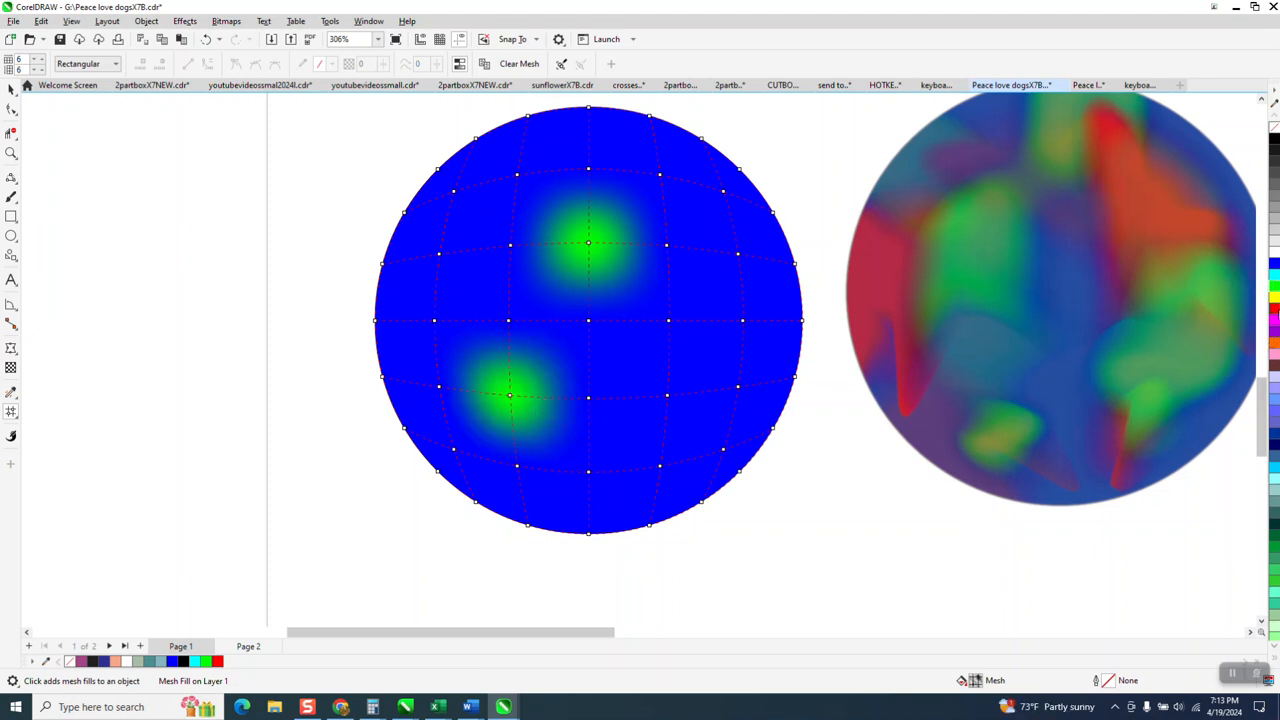
left_click_drag(1272, 320, 588, 321)
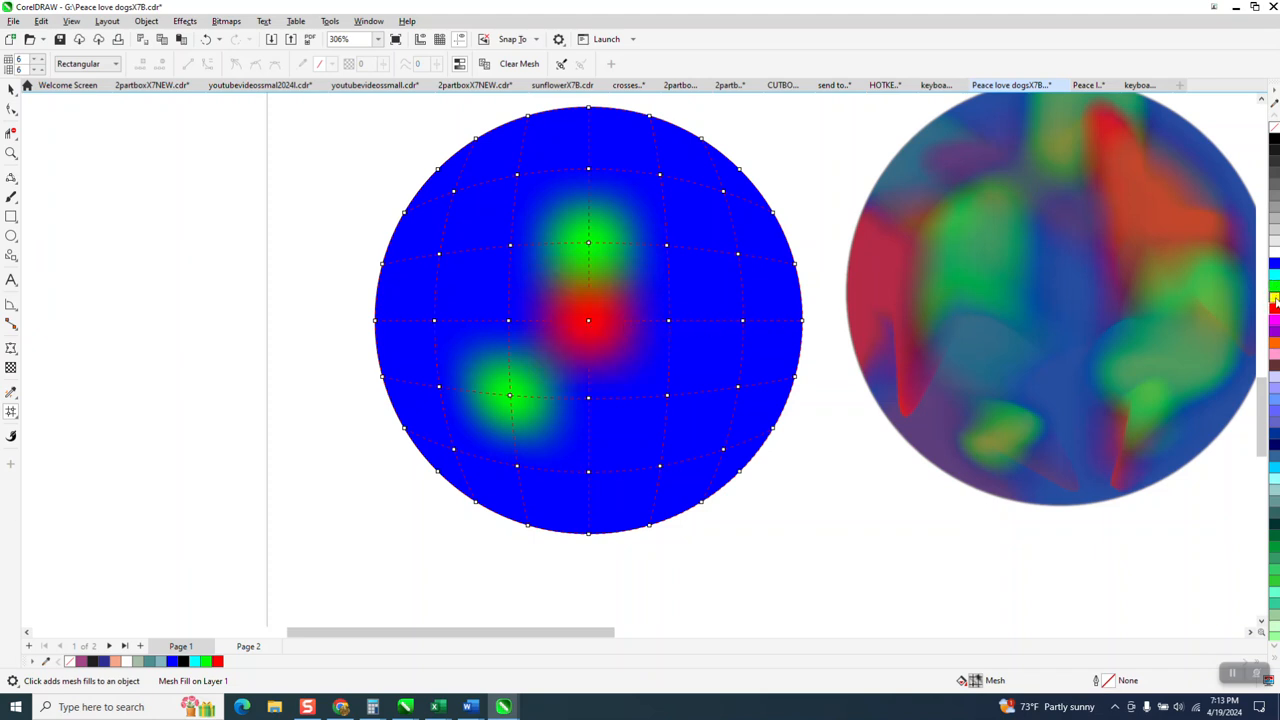
left_click_drag(1240, 305, 743, 321)
left_click_drag(1275, 288, 660, 177)
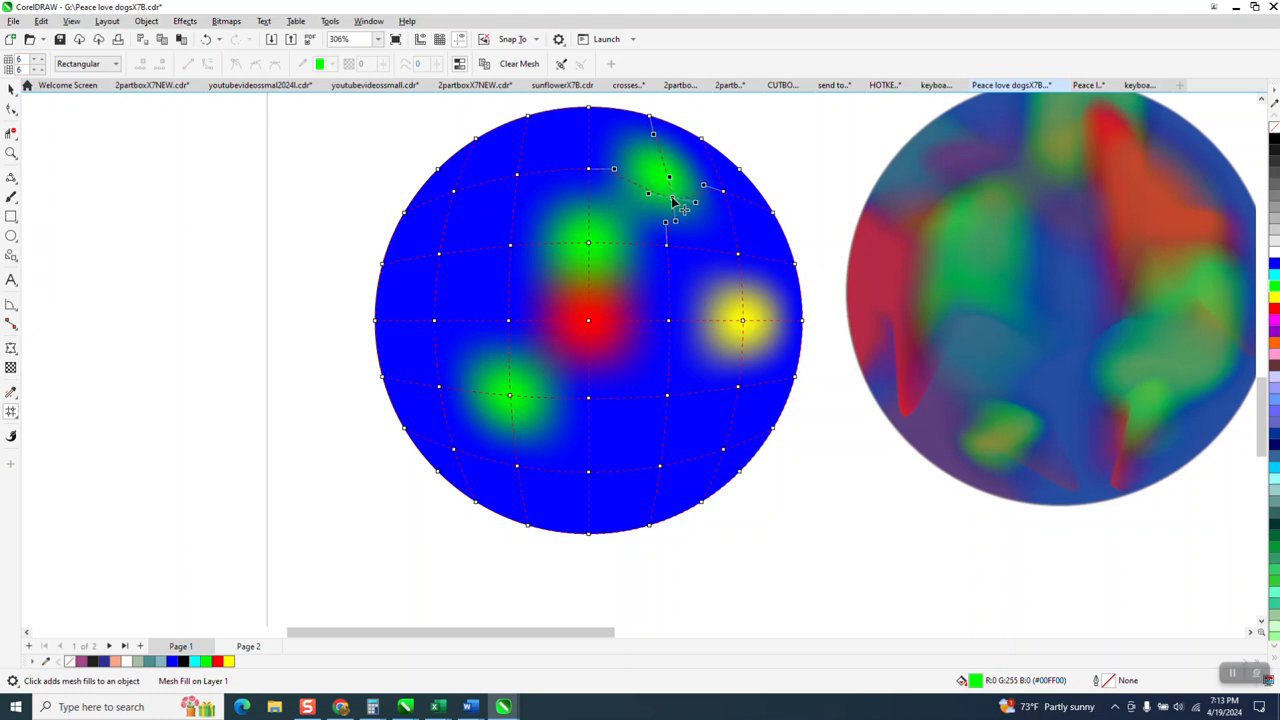
Stretch the upper-right green spot down and to the right, and move the top-center mesh node to the left
left_click(668, 198)
left_click_drag(676, 184, 542, 163)
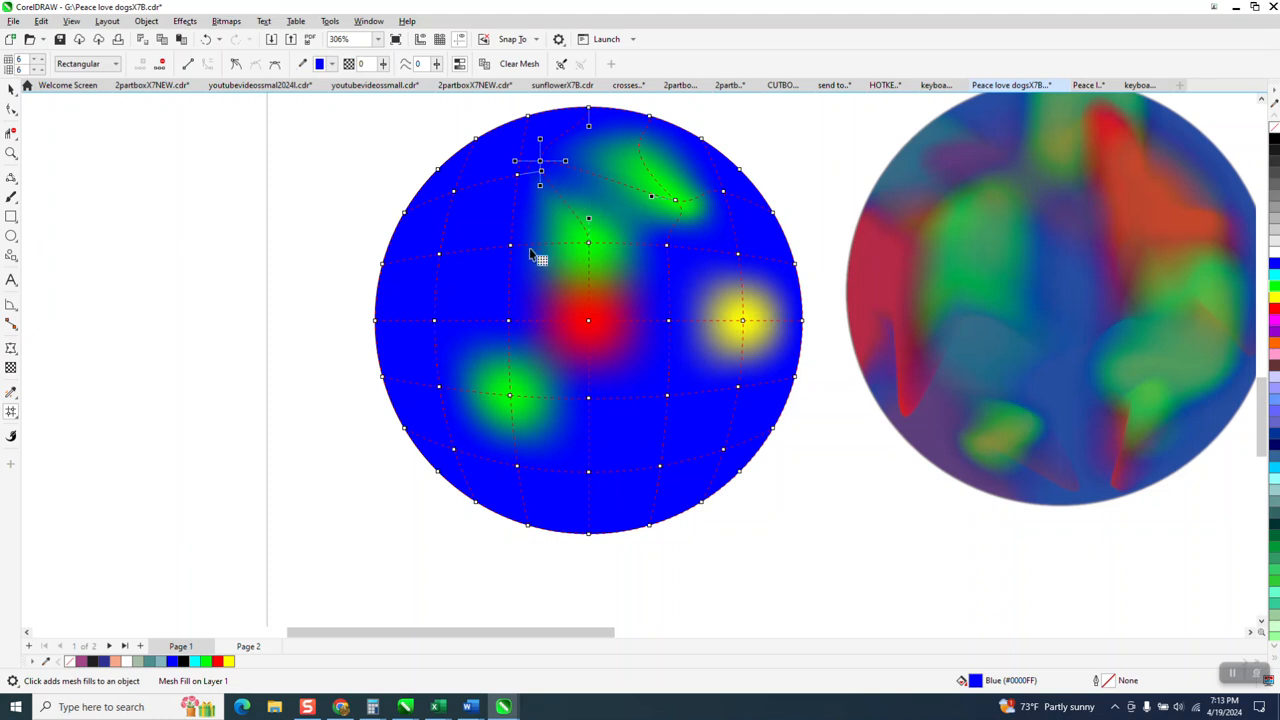
Try pulling the mesh line beside the central green spot far toward the circle's left edge and shifting a nearby node, and undo it
left_click_drag(577, 244, 554, 266)
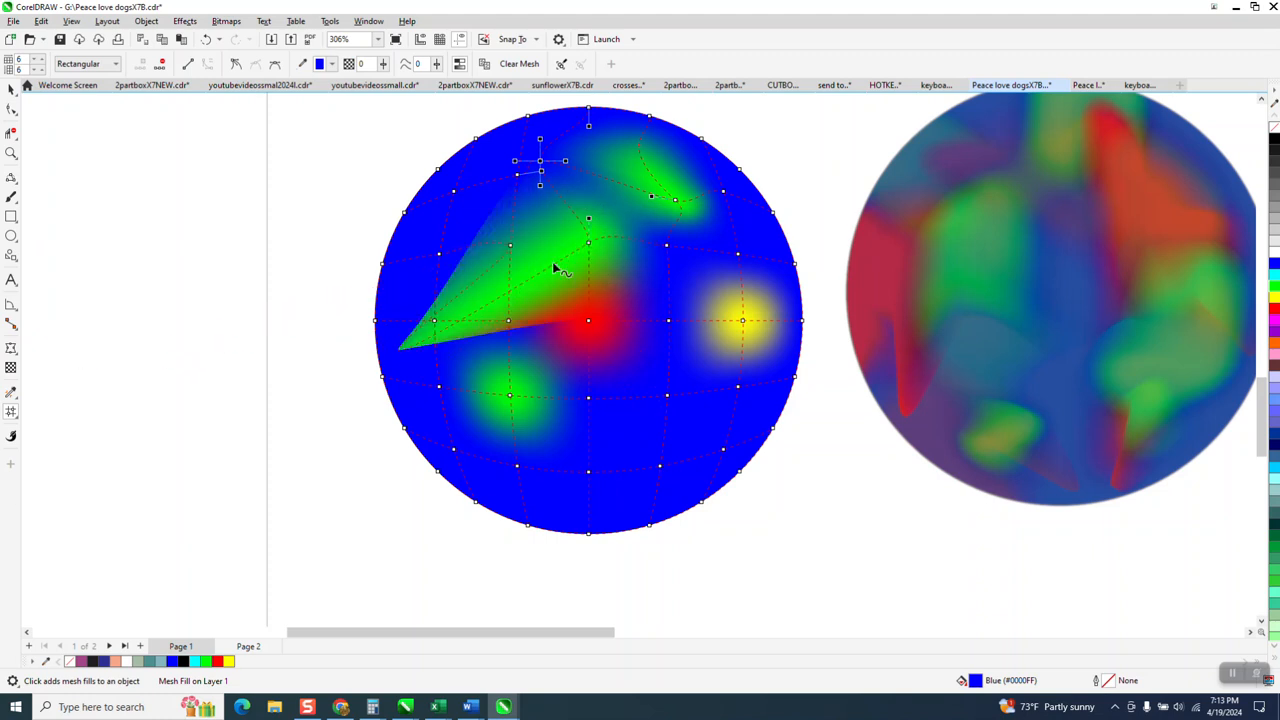
left_click(208, 40)
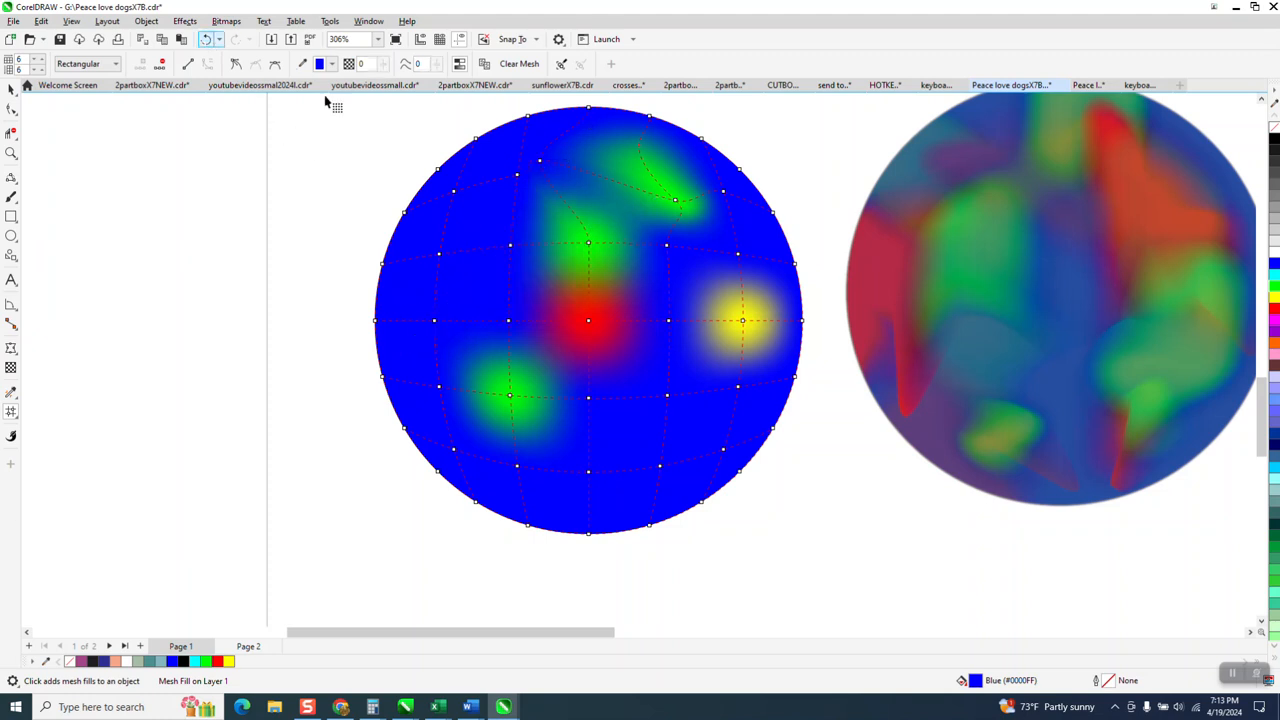
key("ctrl+shift+z")
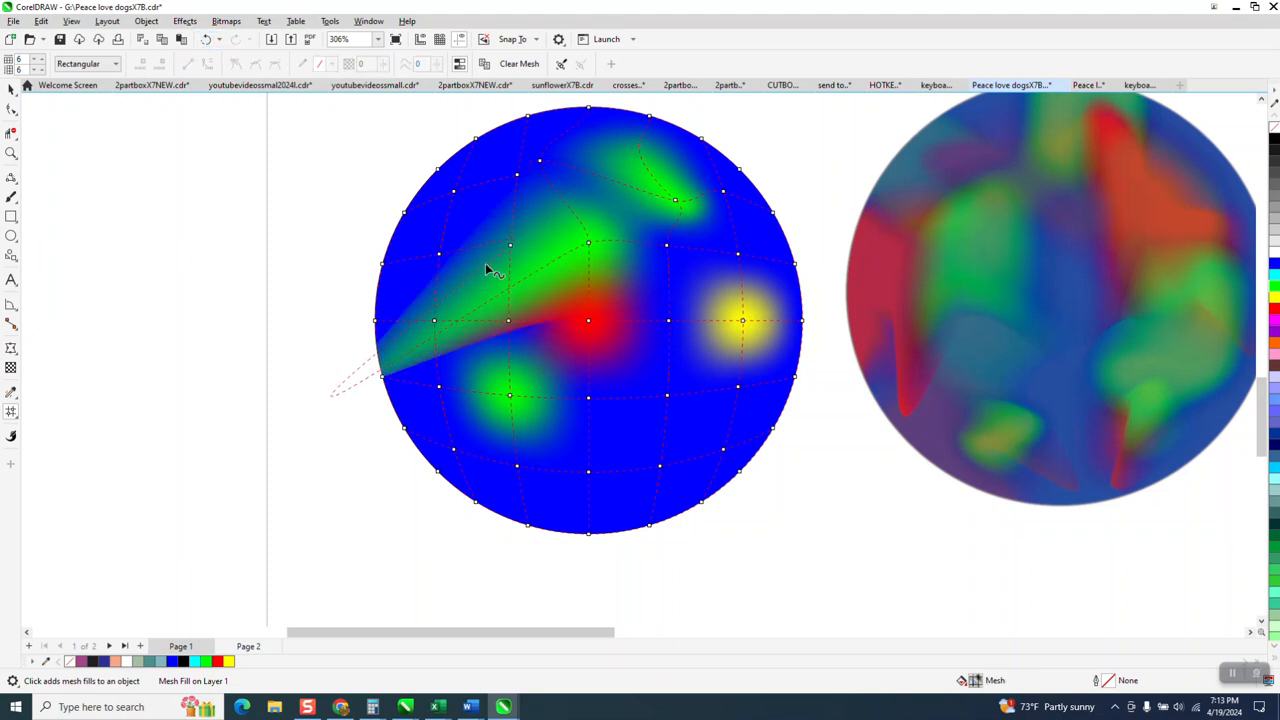
left_click(434, 321)
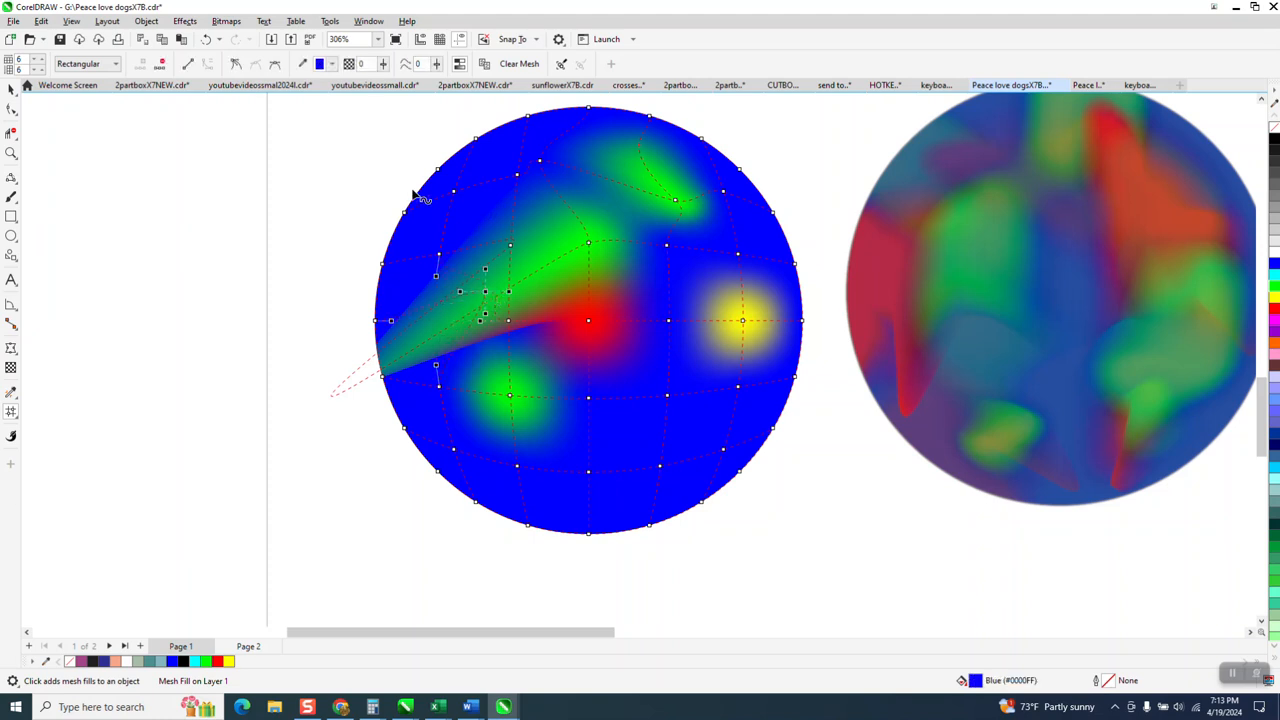
left_click(205, 40)
left_click(205, 40)
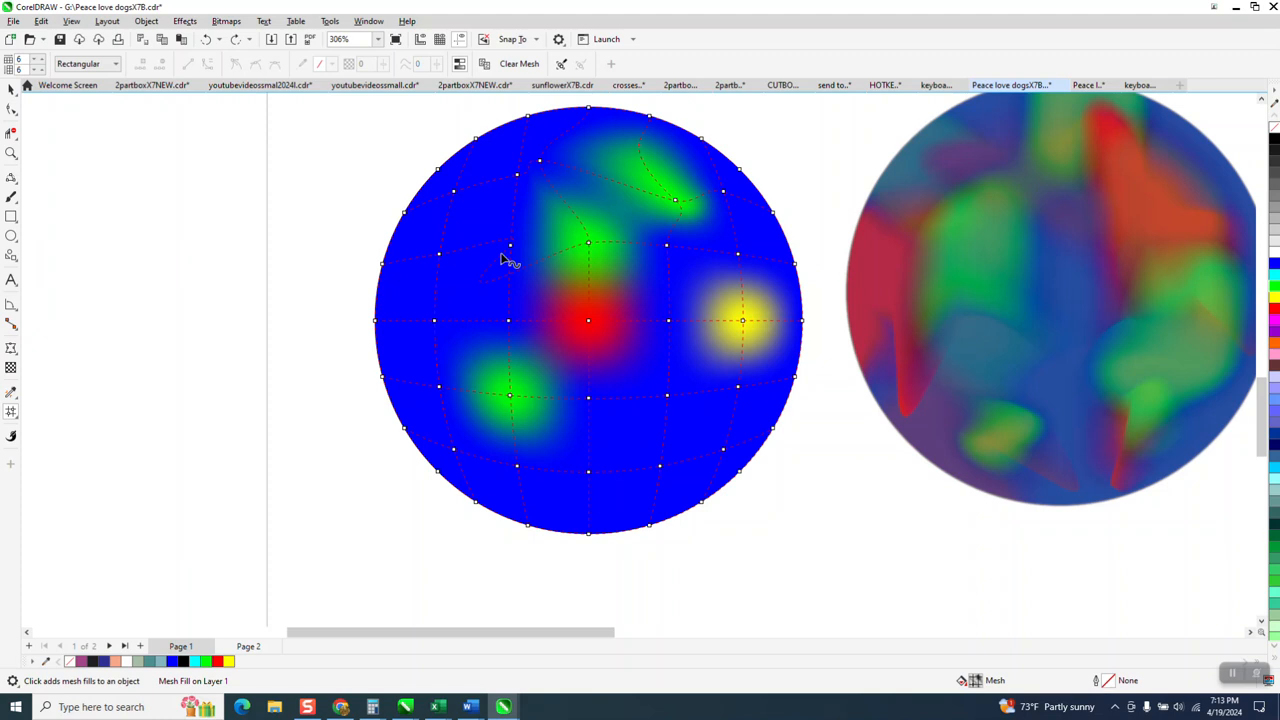
Bend the mesh line beside the central green spot to the left and shift the central green and red mesh patch downward
key("ctrl+shift+z")
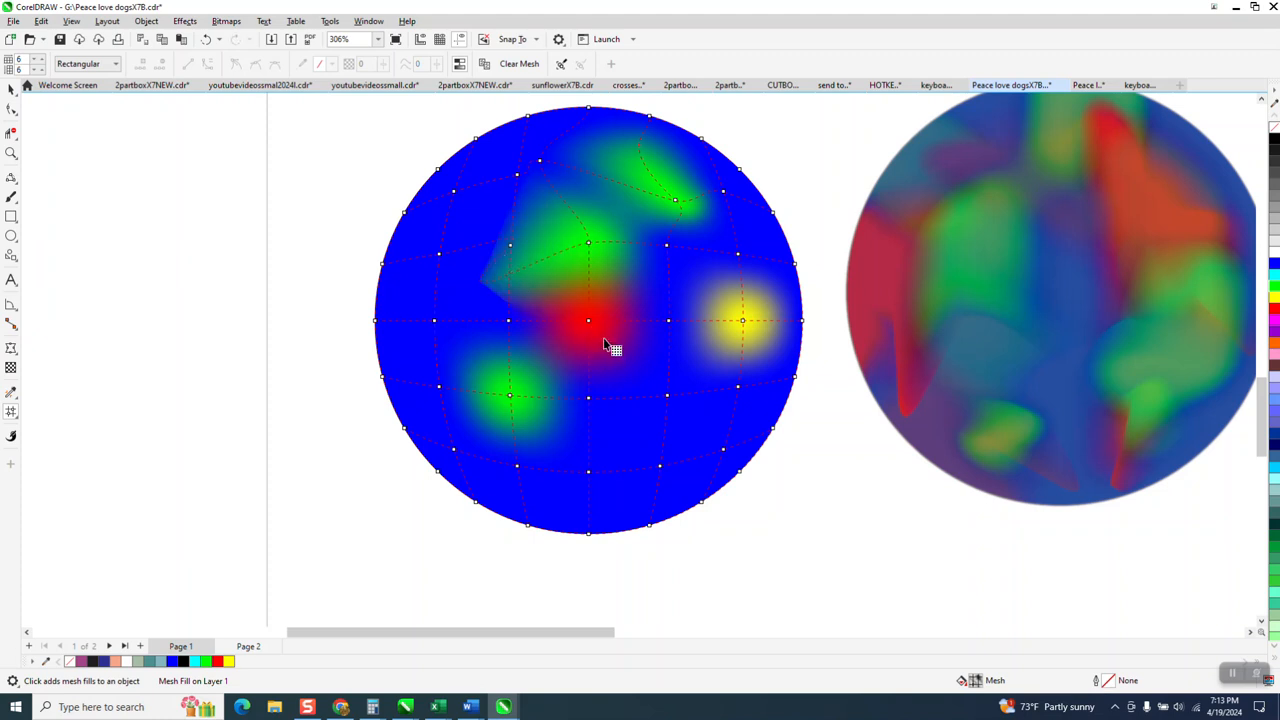
left_click(603, 335)
left_click_drag(667, 398, 673, 419)
left_click(594, 344)
left_click_drag(594, 343, 602, 352)
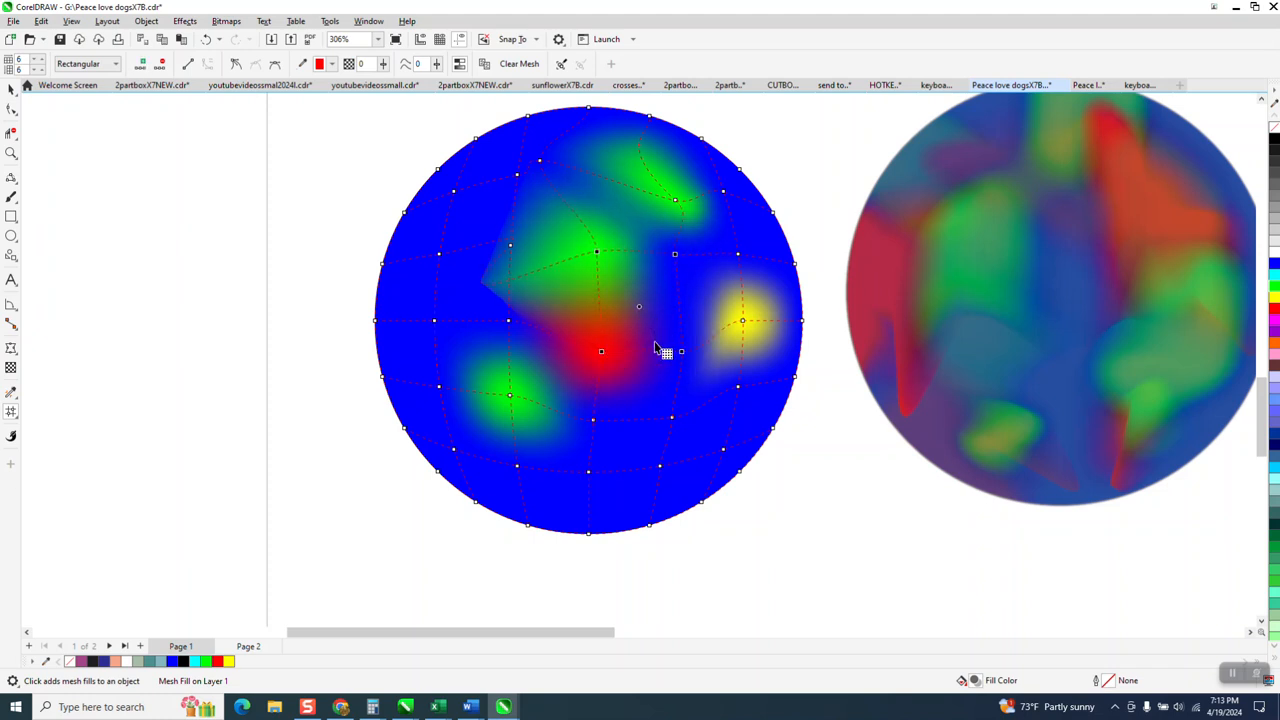
left_click_drag(681, 352, 664, 362)
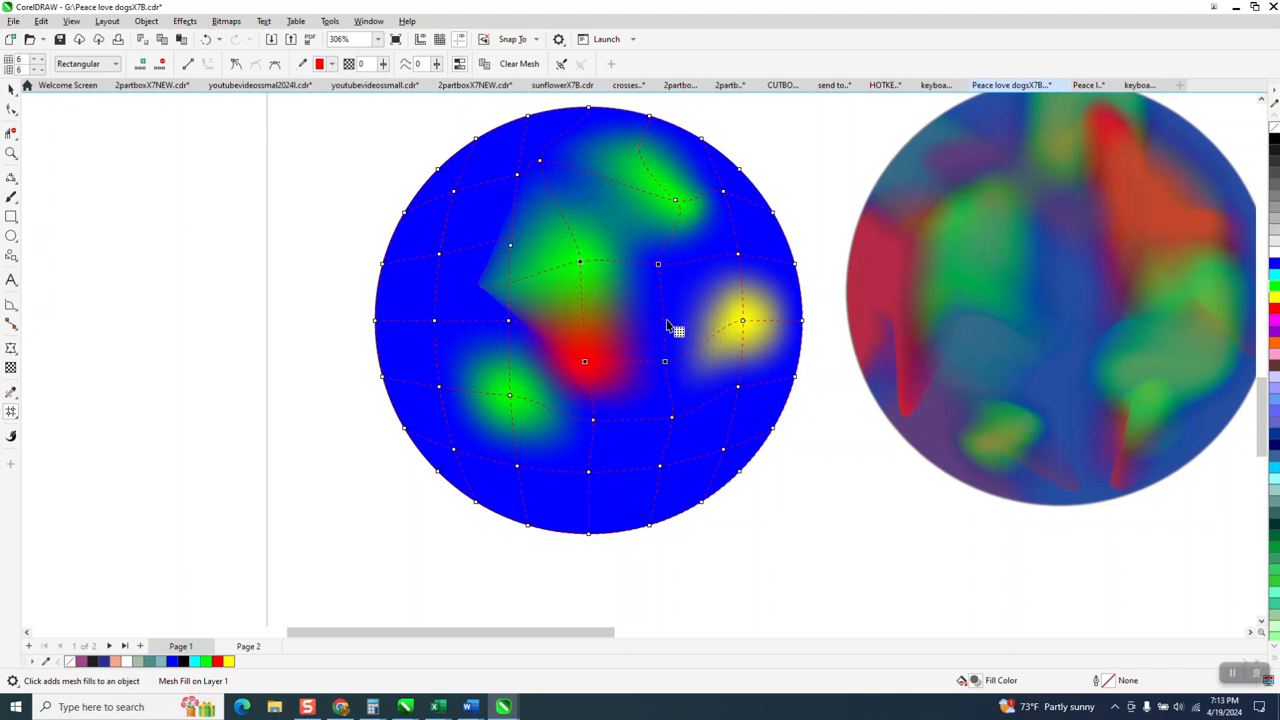
left_click(663, 277)
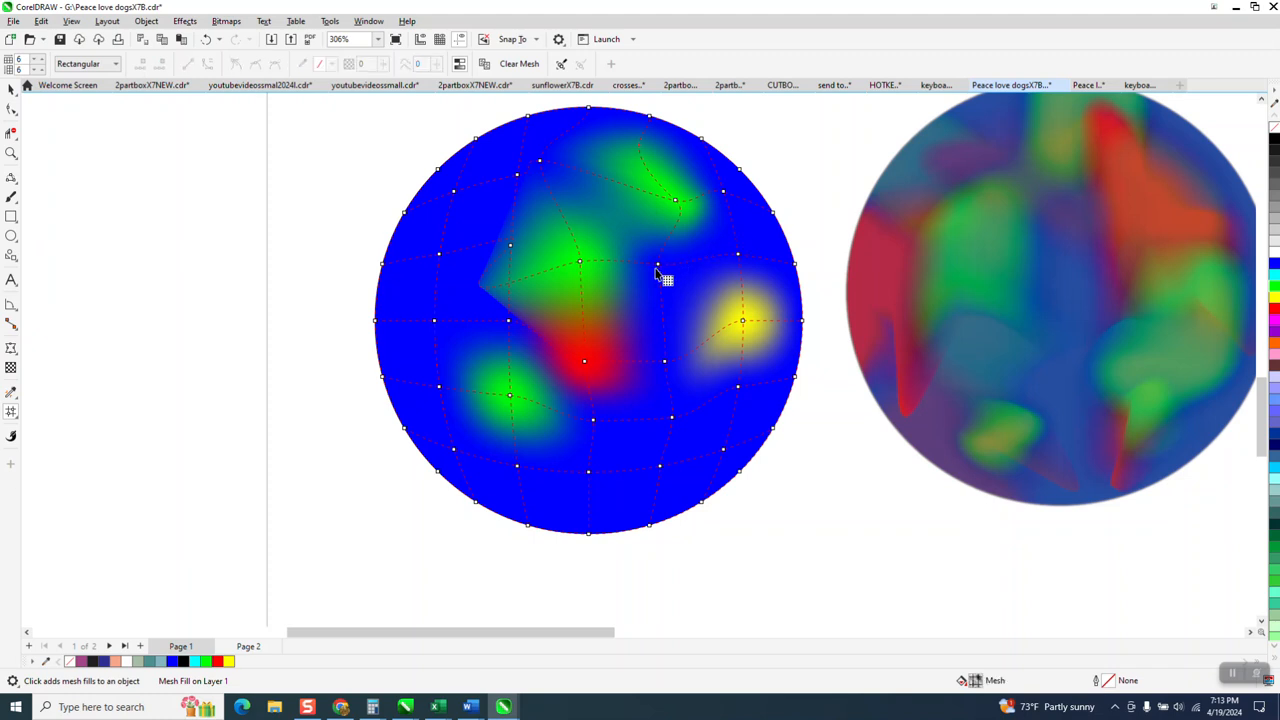
Pull the mesh line below the red spot down into a point between red and yellow, and undo the excess stretch
left_click(665, 363)
left_click_drag(667, 366, 658, 378)
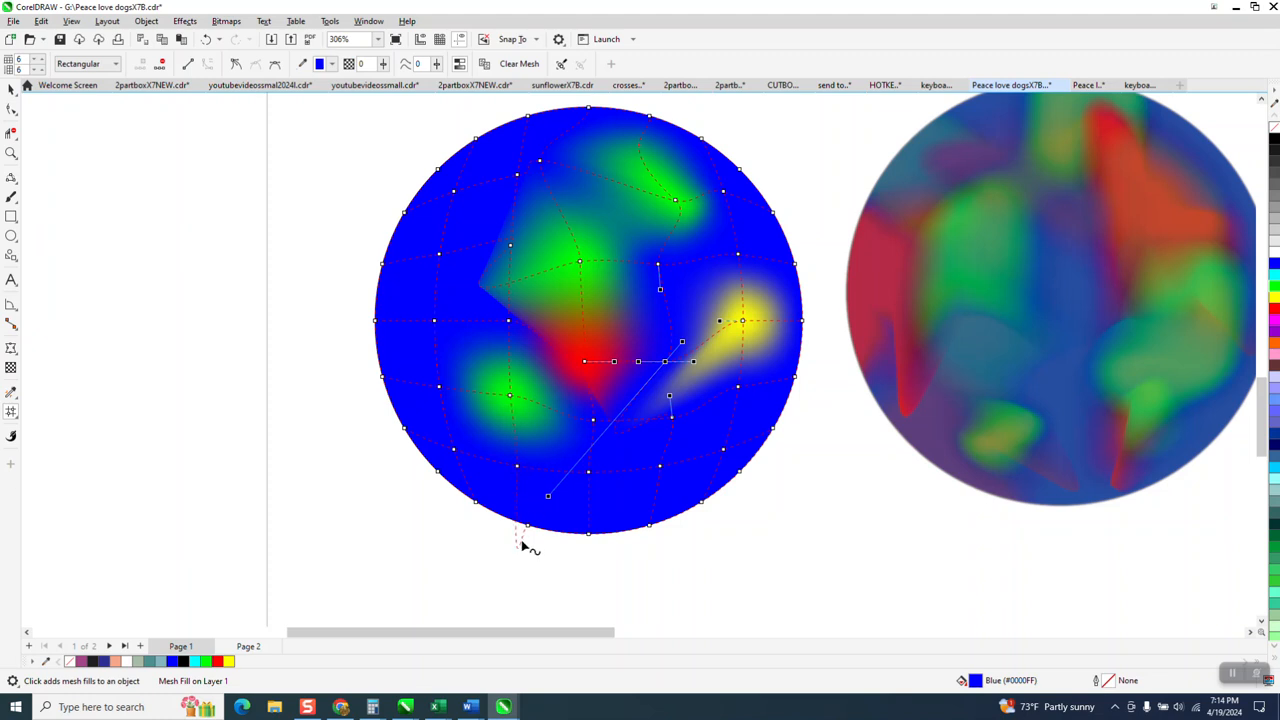
left_click(207, 39)
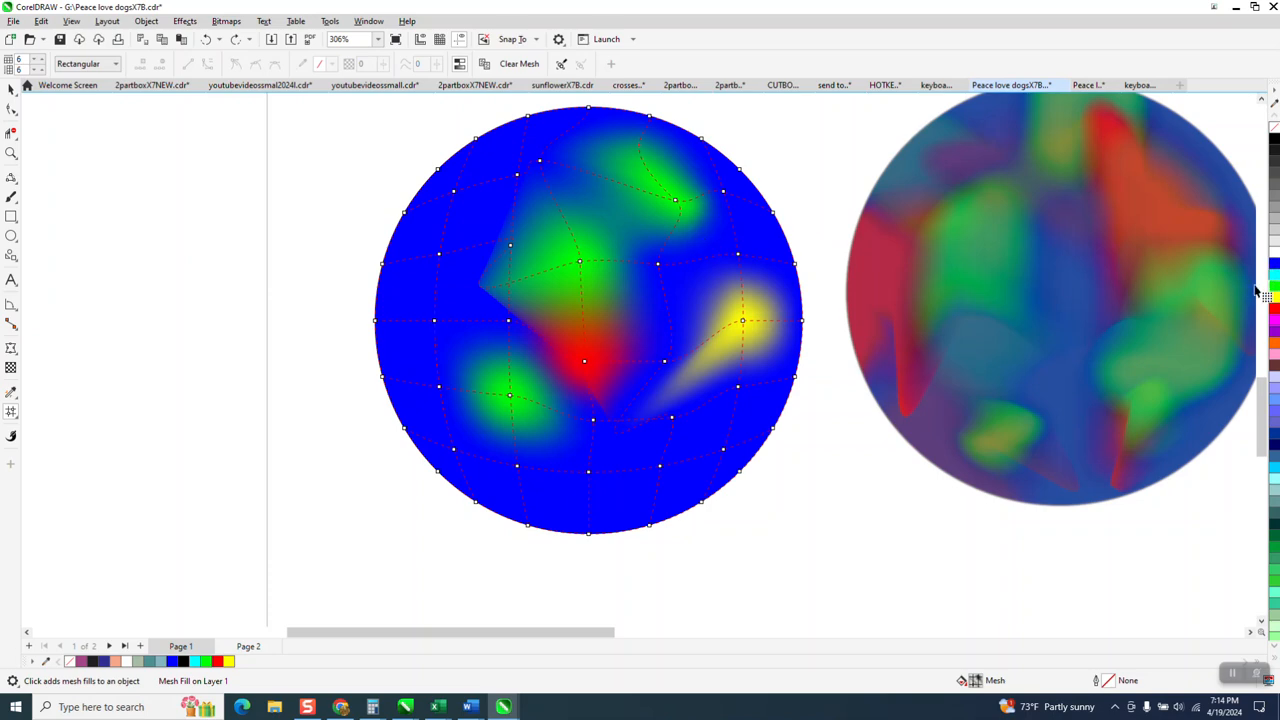
Color the upper-left mesh patch green, and the lower-left node and bottom-center patch red
left_click_drag(1276, 292, 764, 248)
left_click_drag(462, 238, 447, 268)
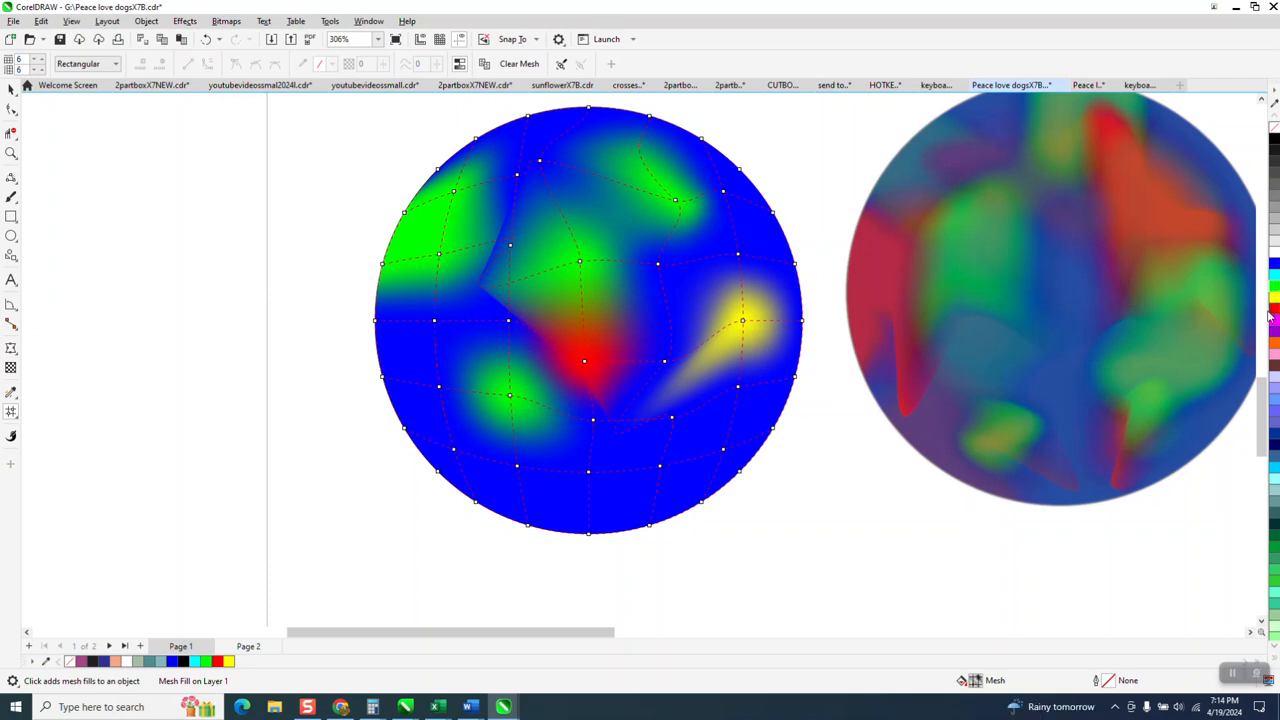
left_click_drag(573, 391, 454, 456)
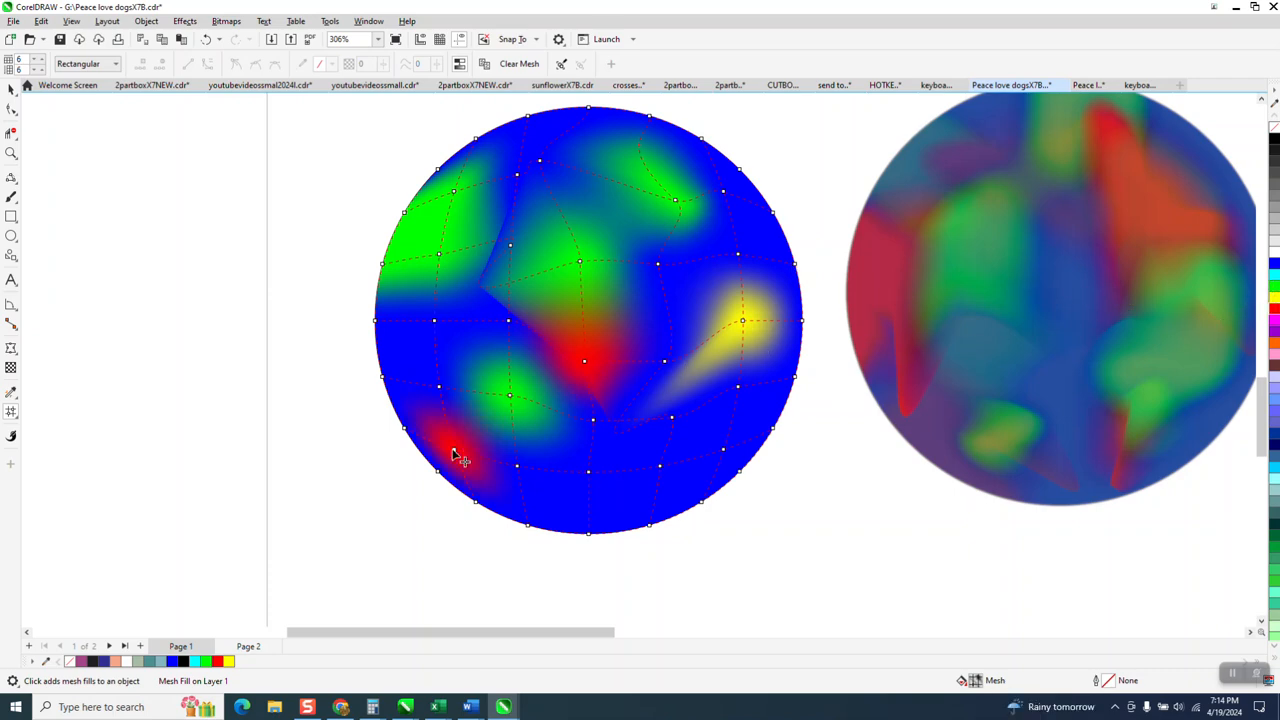
left_click_drag(751, 390, 590, 476)
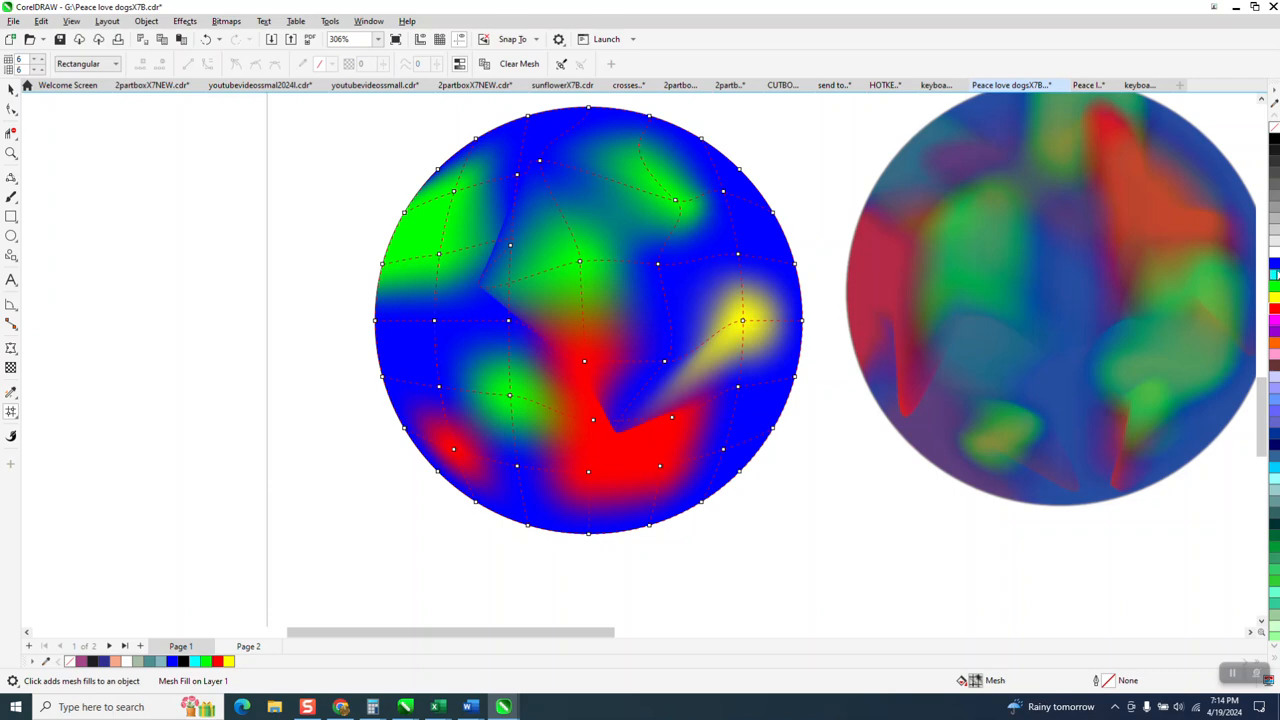
Try coloring the upper central mesh patch cyan and undo it
left_click_drag(1274, 275, 660, 268)
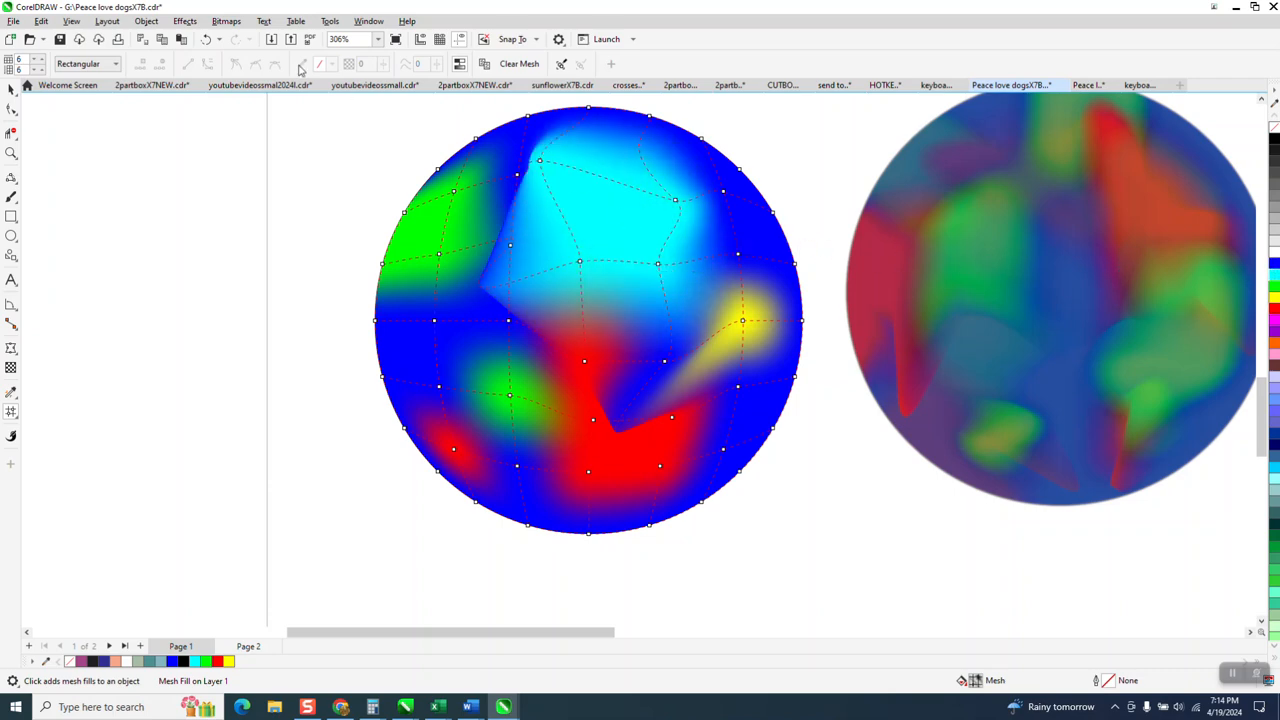
left_click(206, 39)
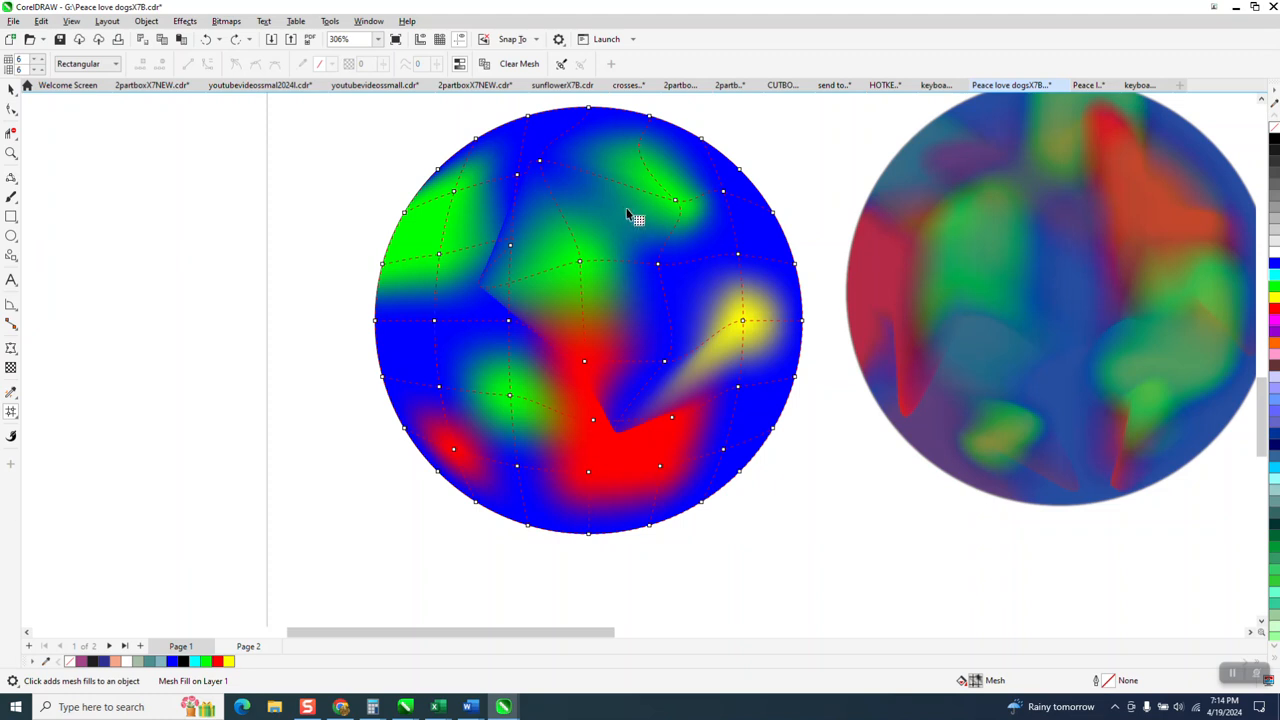
Shift the node left of the yellow spot, bend the mesh line above the spot upward, and color the node below it yellow
left_click_drag(659, 268, 671, 285)
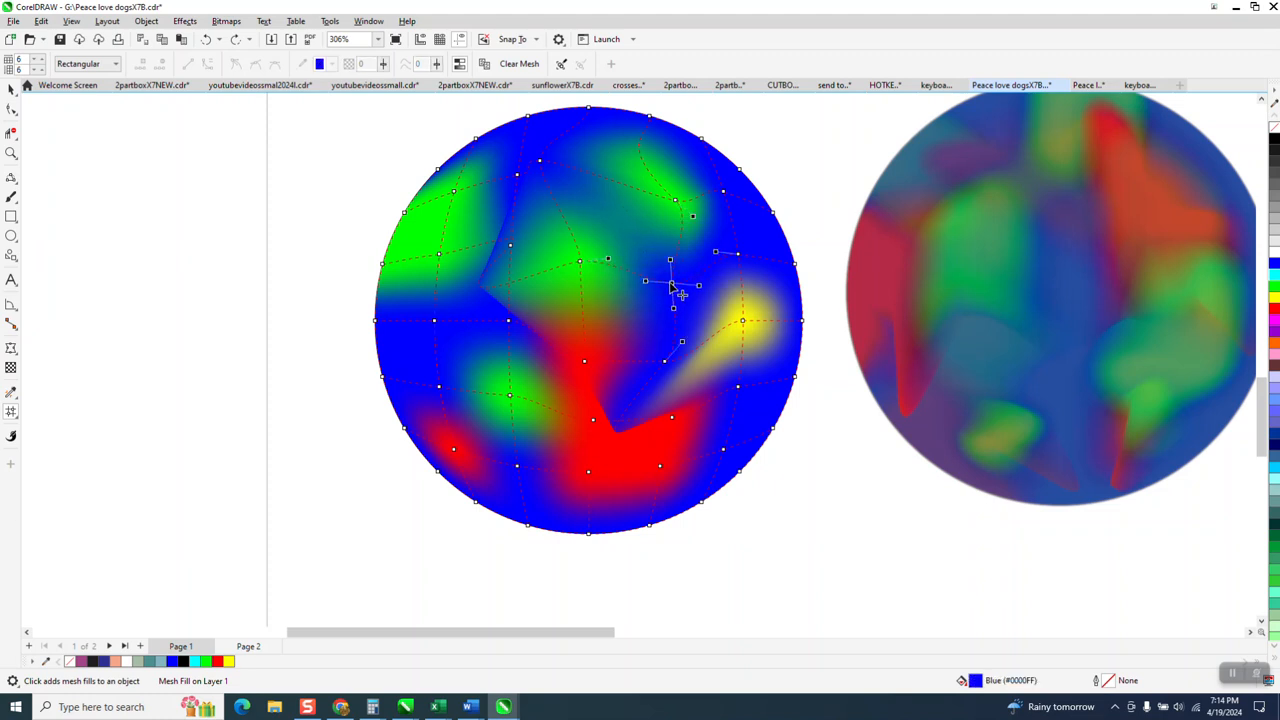
left_click_drag(741, 256, 736, 223)
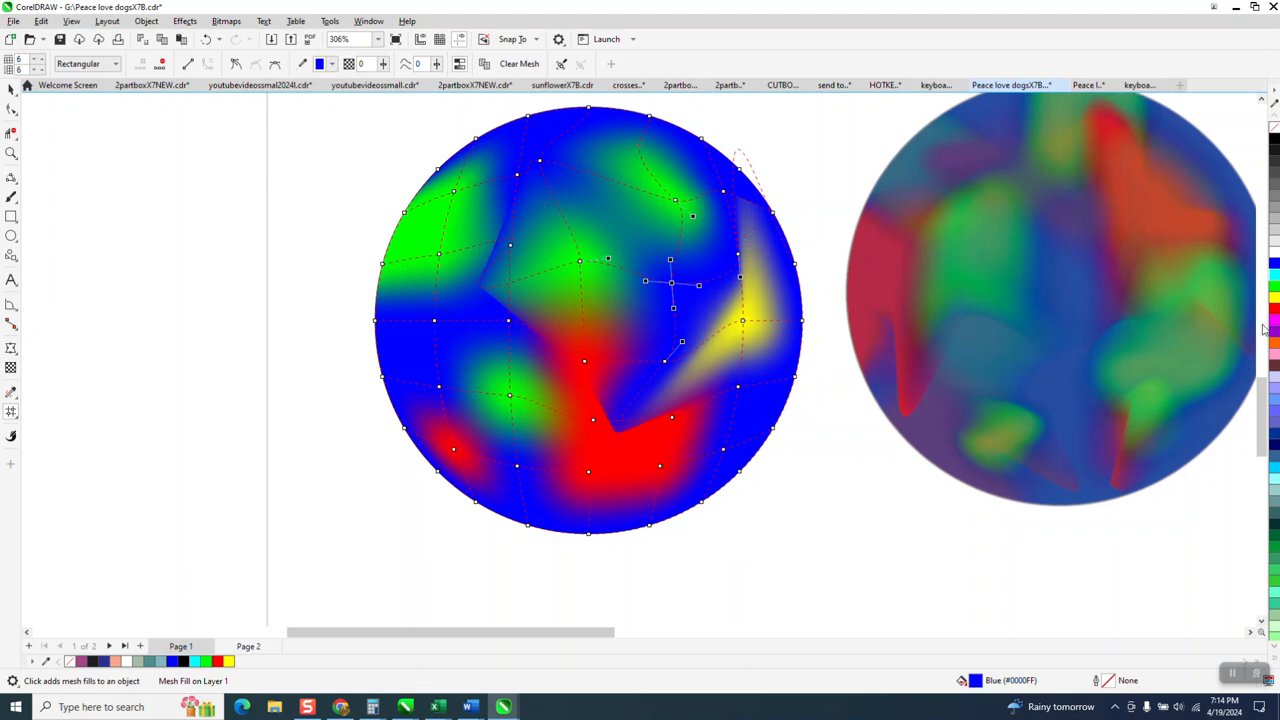
left_click_drag(1076, 316, 742, 390)
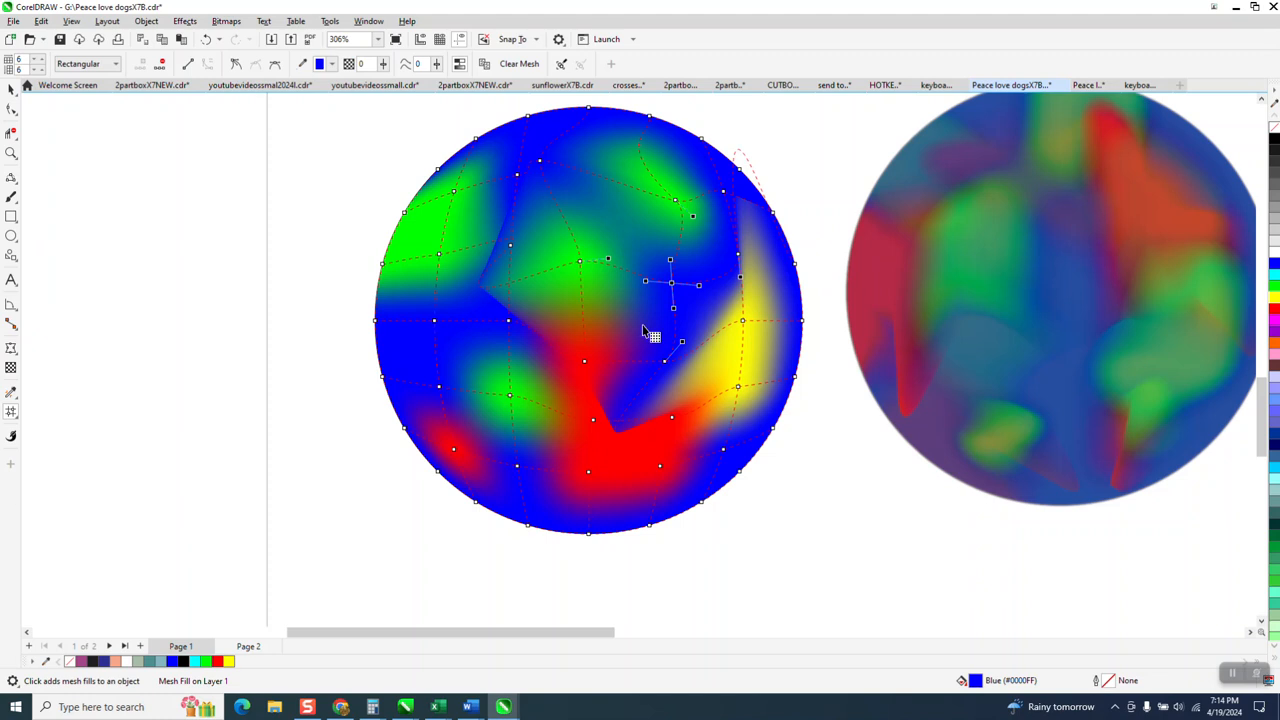
Color the mesh node below the large green patch yellow and the two nodes at the upper center red, then exit mesh editing
left_click_drag(1275, 302, 435, 322)
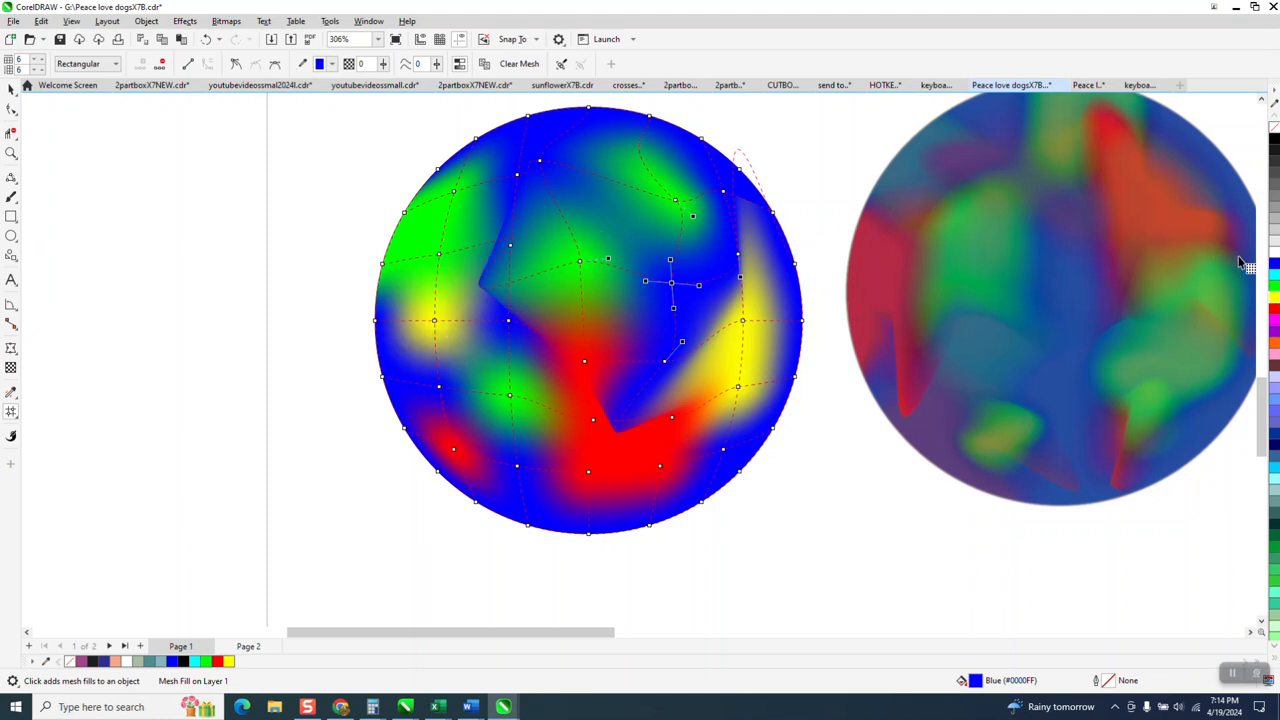
left_click_drag(1273, 311, 541, 164)
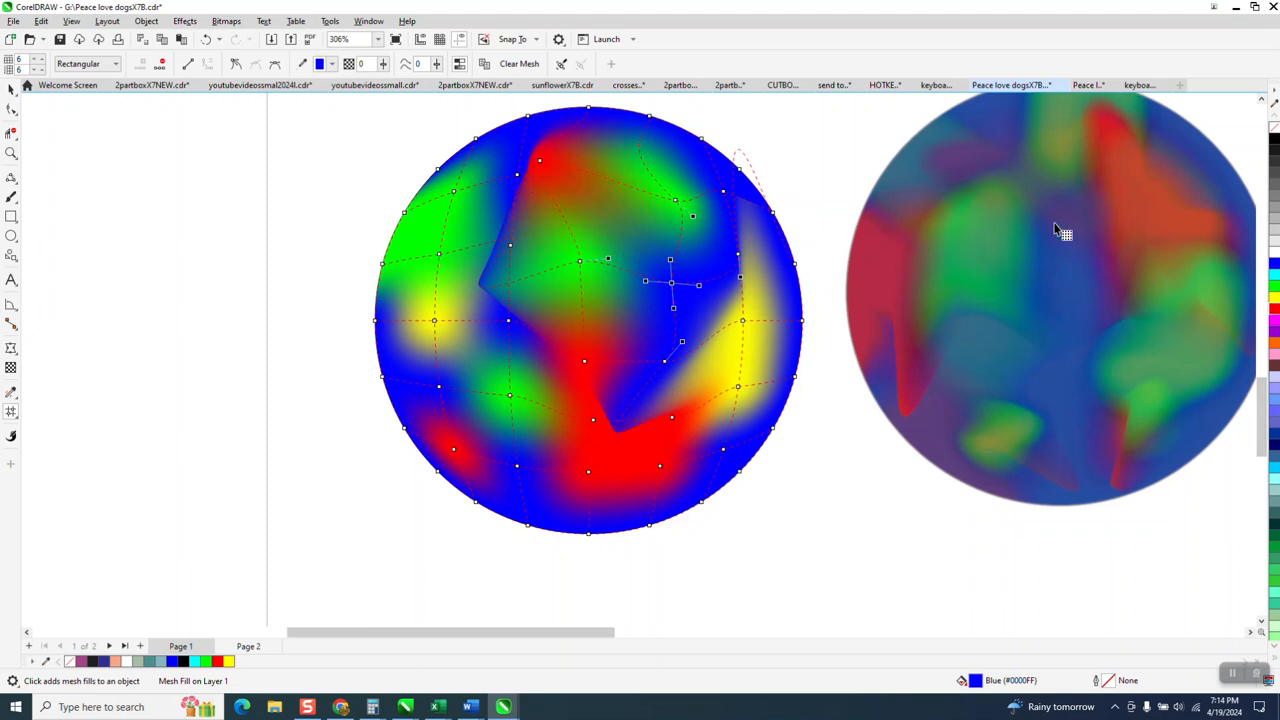
left_click_drag(835, 219, 517, 177)
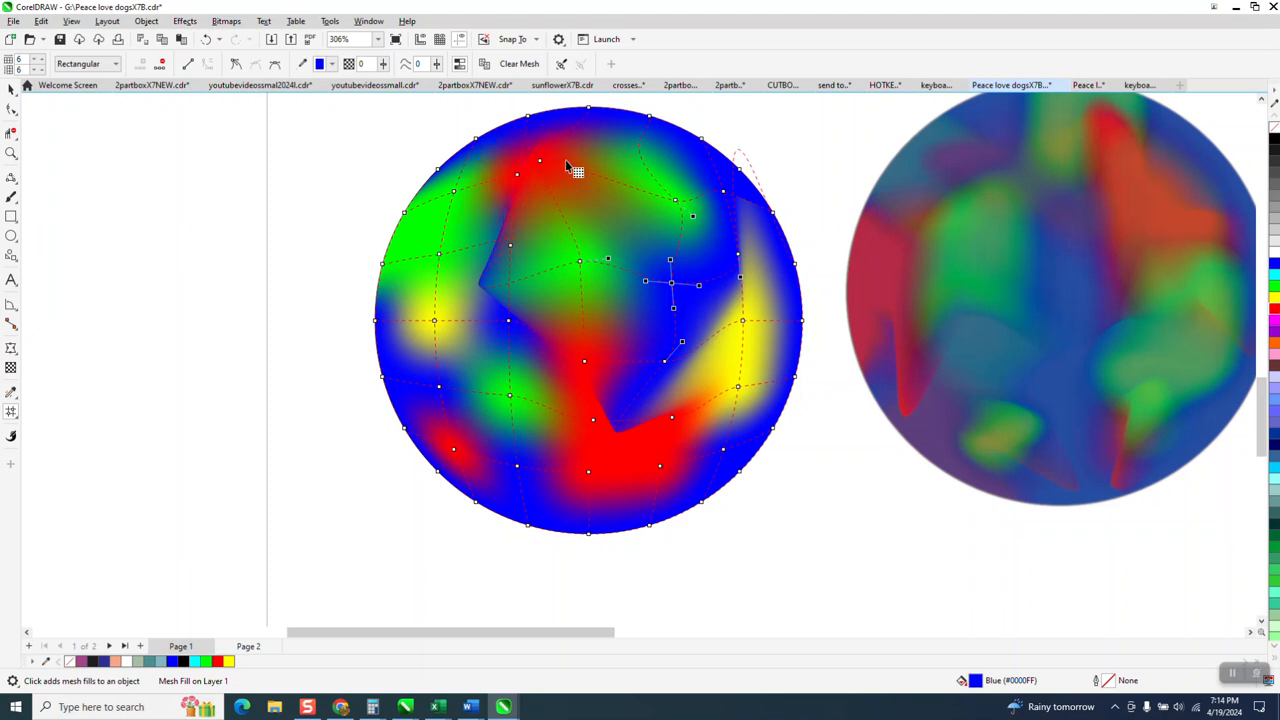
left_click(7, 88)
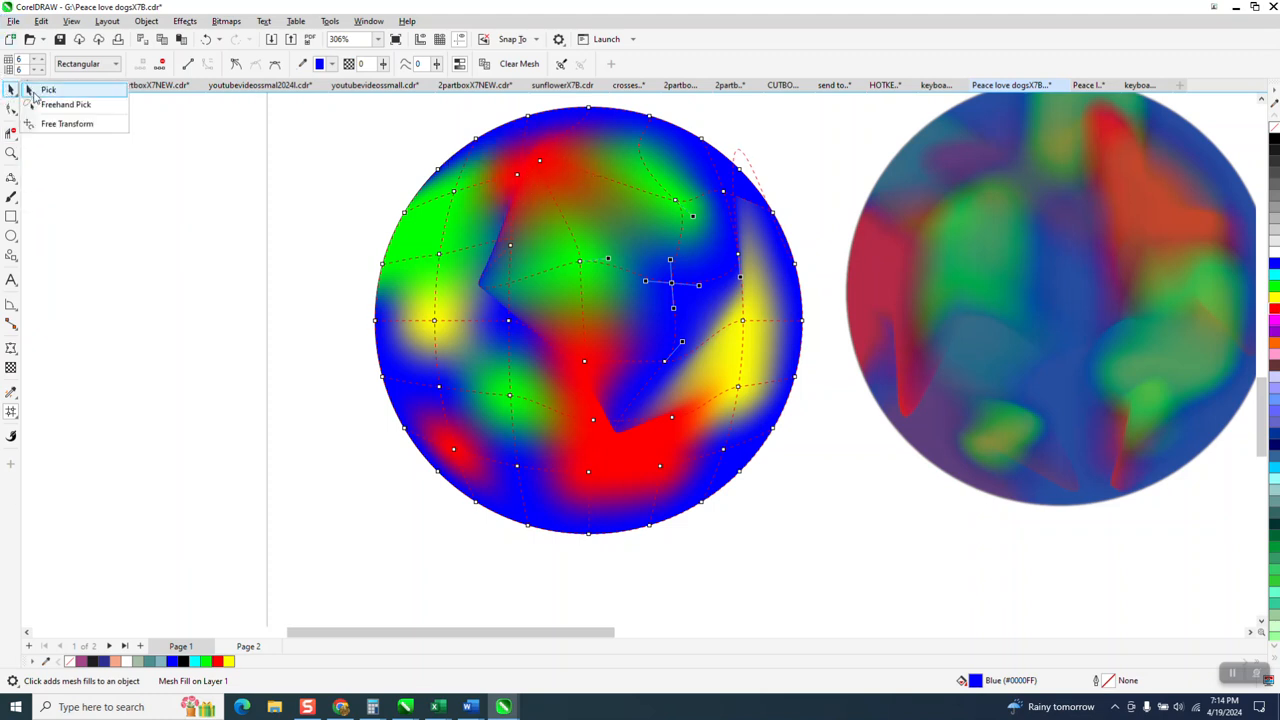
left_click(30, 89)
left_click(514, 265)
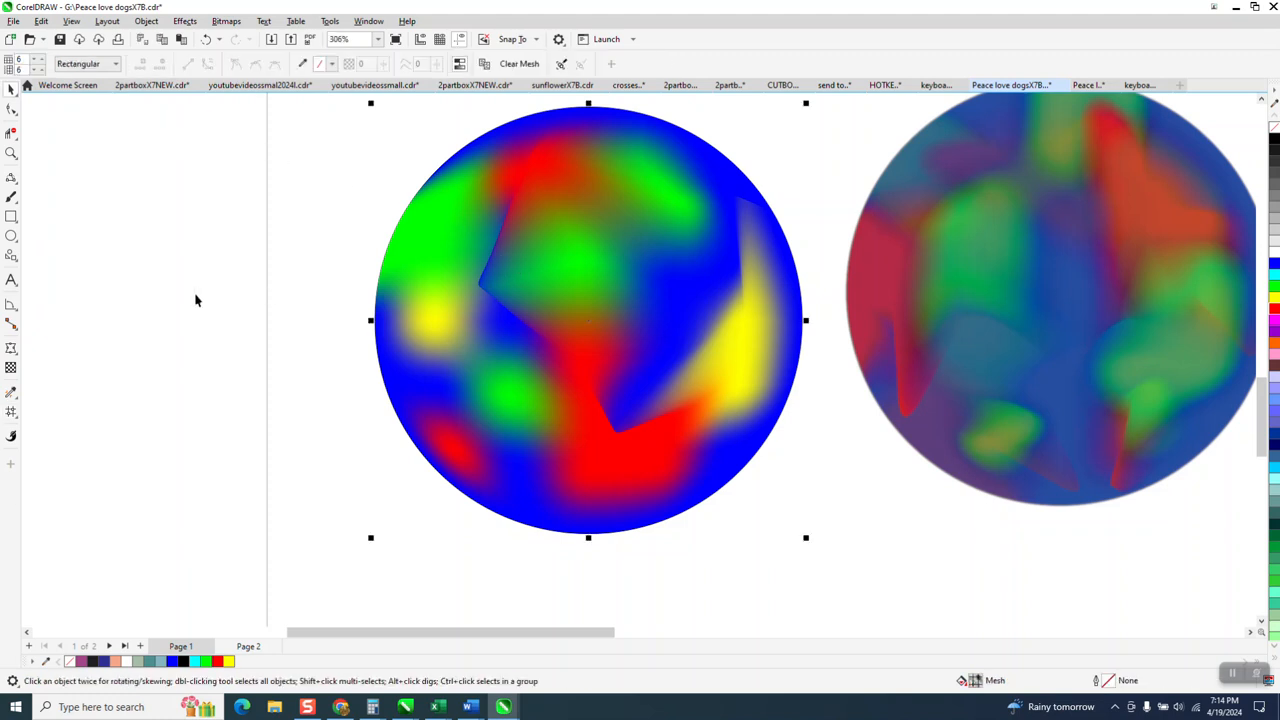
Reopen the circle's mesh and reshape the lines beside the central green and red patches, straightening the pointed bend near the yellow spot
left_click(11, 411)
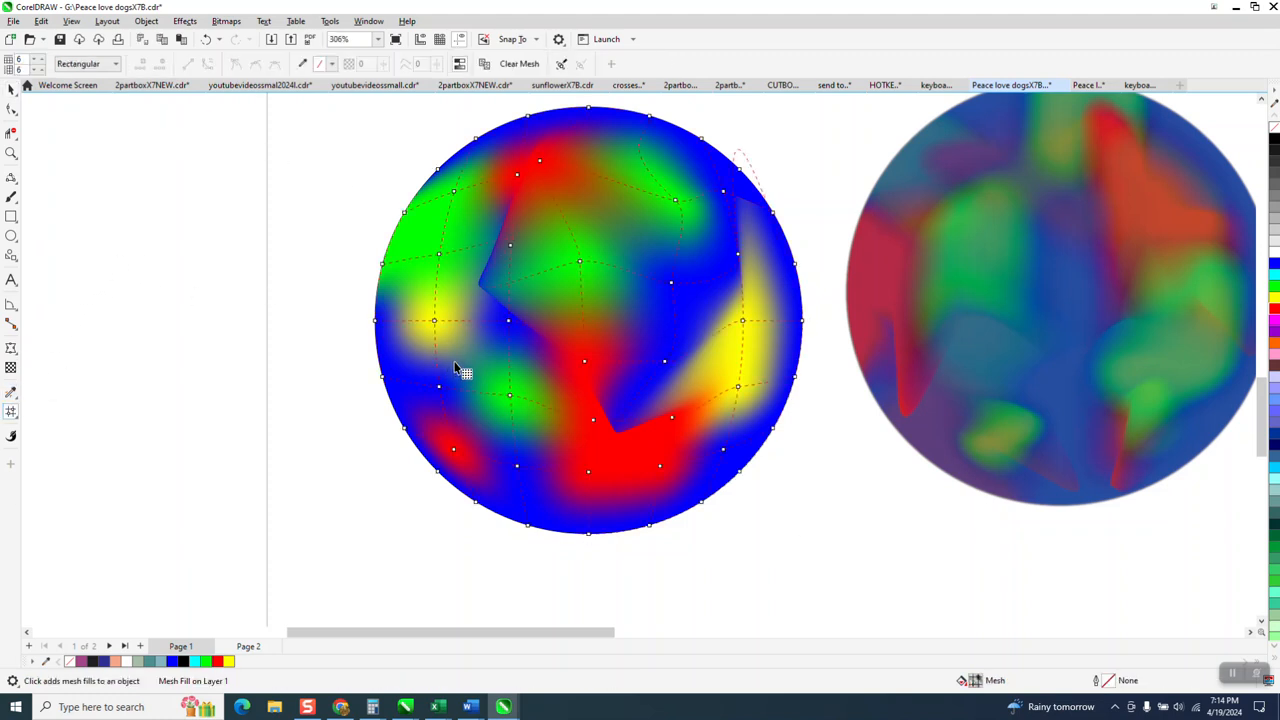
left_click(580, 262)
left_click_drag(419, 330, 511, 295)
left_click(615, 442)
left_click_drag(616, 436, 641, 394)
mouse_move(616, 437)
left_mouse_down()
mouse_move(629, 416)
mouse_move(626, 443)
mouse_move(648, 404)
mouse_move(623, 407)
left_mouse_up()
Shift the node between the lower red patch and the yellow crescent inward, and bulge the red patch's edge slightly outward
left_click(638, 459)
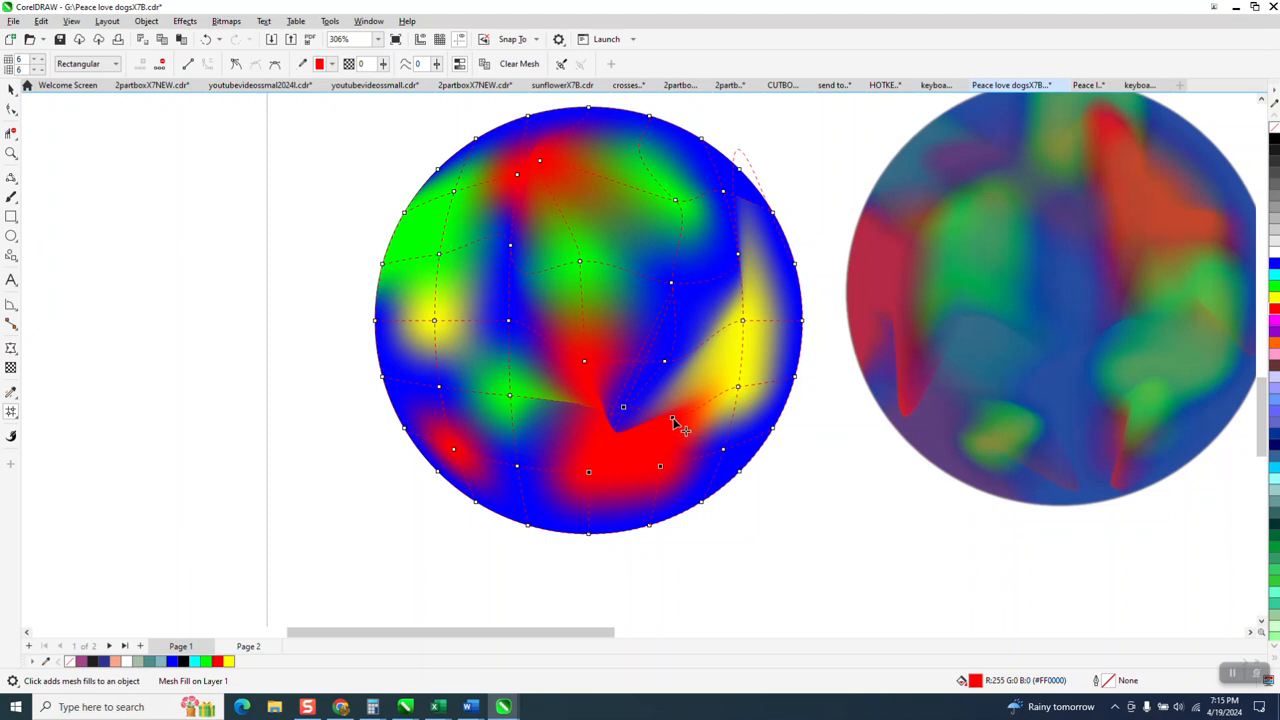
mouse_move(672, 418)
left_mouse_down()
mouse_move(619, 430)
mouse_move(648, 422)
left_mouse_up()
mouse_move(567, 476)
left_mouse_down()
mouse_move(614, 415)
mouse_move(556, 474)
left_mouse_up()
scroll(318, 272, "down", 1)
left_click(12, 88)
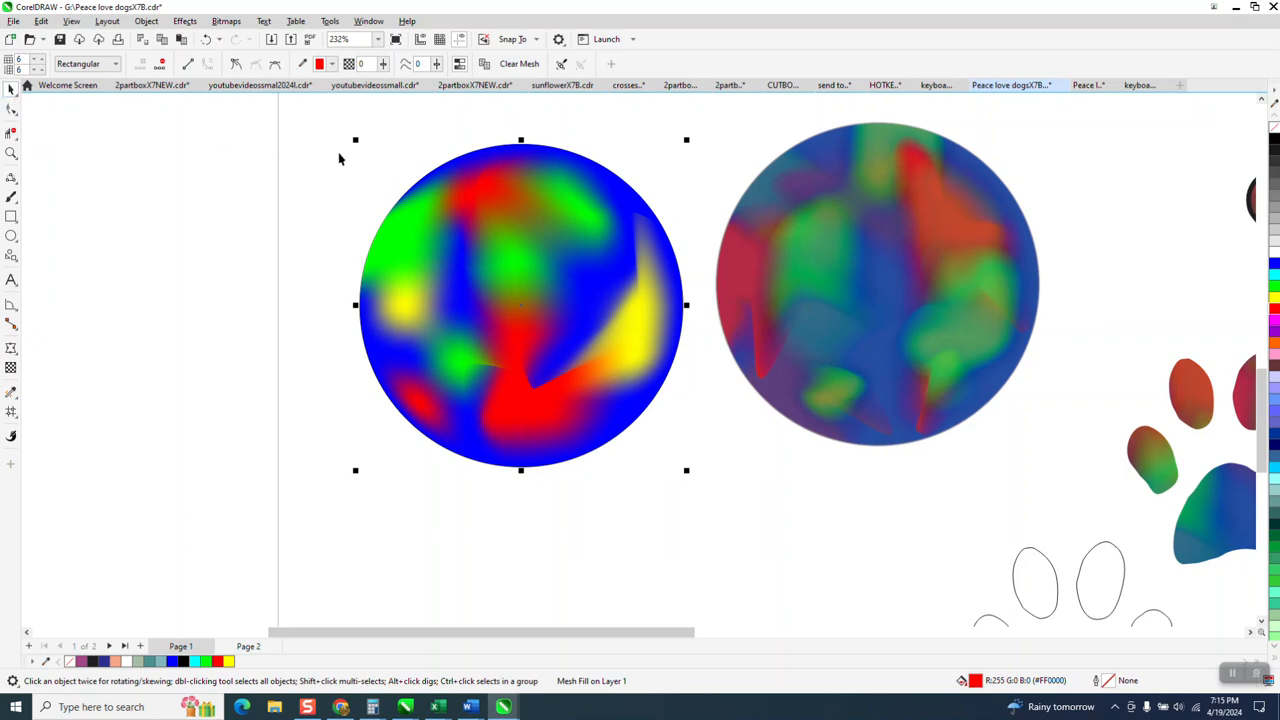
Move the unfilled paw print outline and the new mesh-filled circle side by side into the empty area outside the page
scroll(993, 435, "down", 1)
left_click(1027, 545)
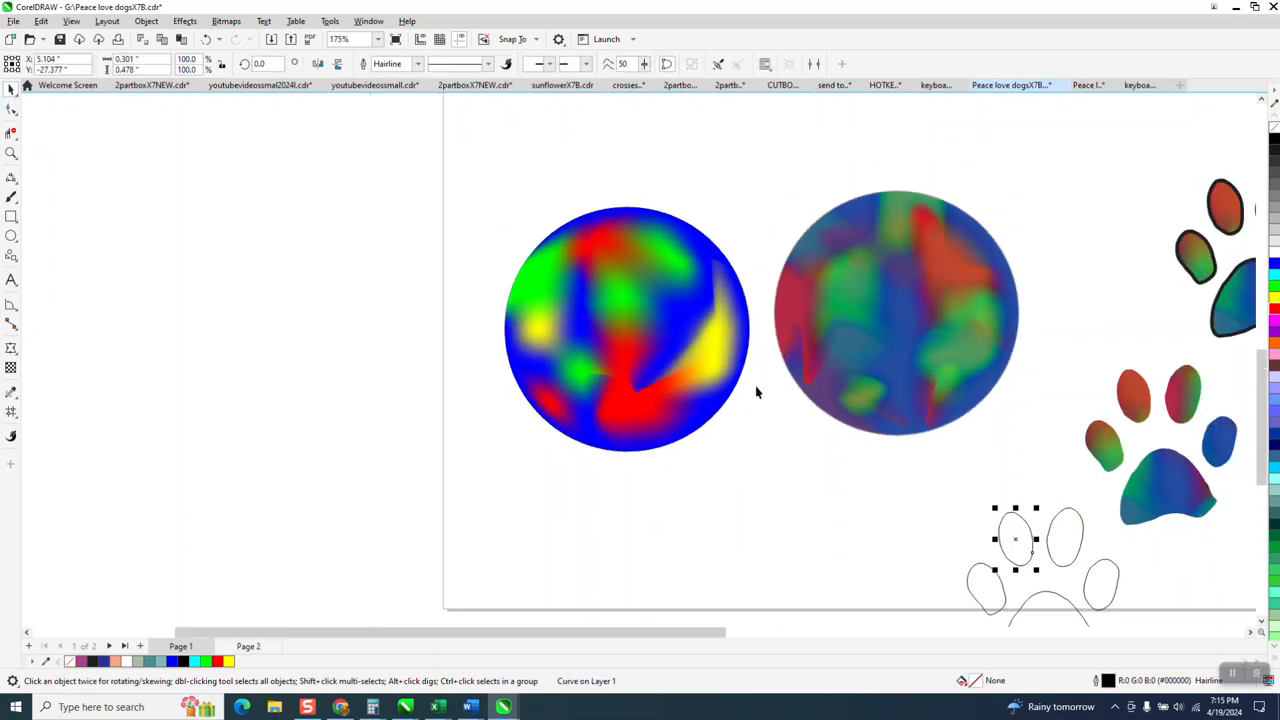
scroll(694, 349, "down", 2)
left_click_drag(827, 435, 990, 583)
left_click_drag(906, 500, 212, 324)
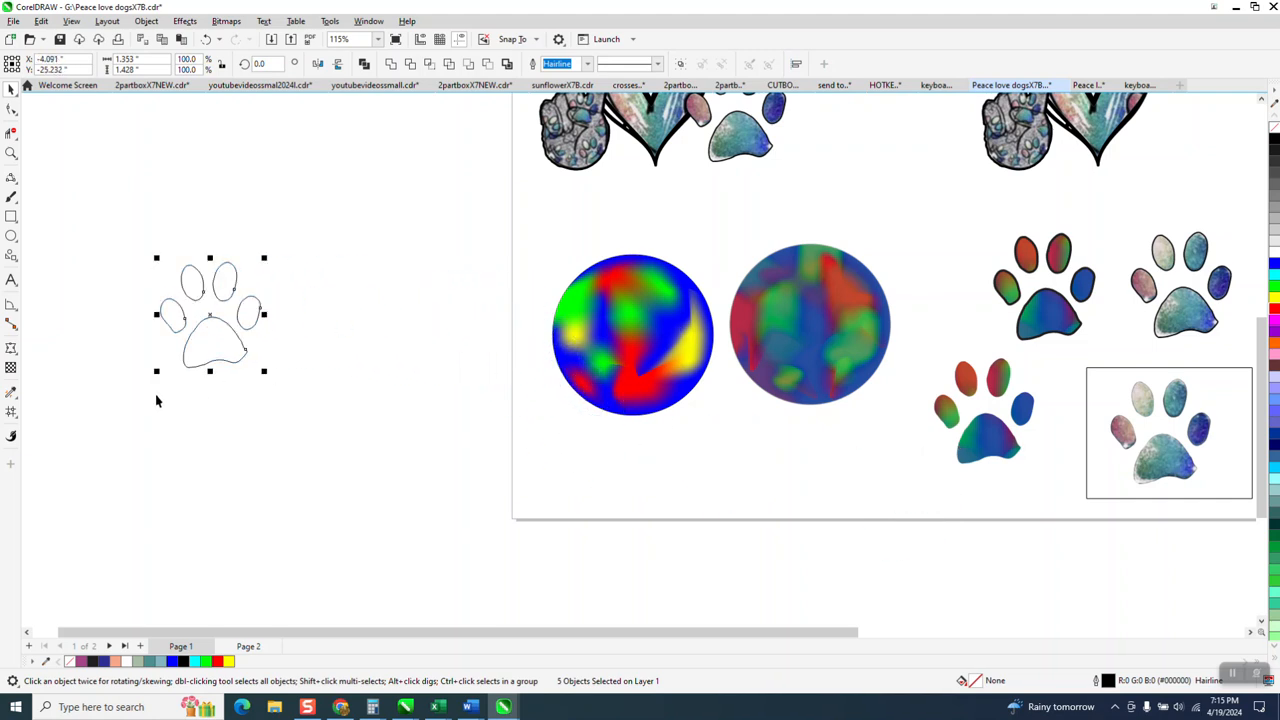
left_click_drag(481, 232, 727, 447)
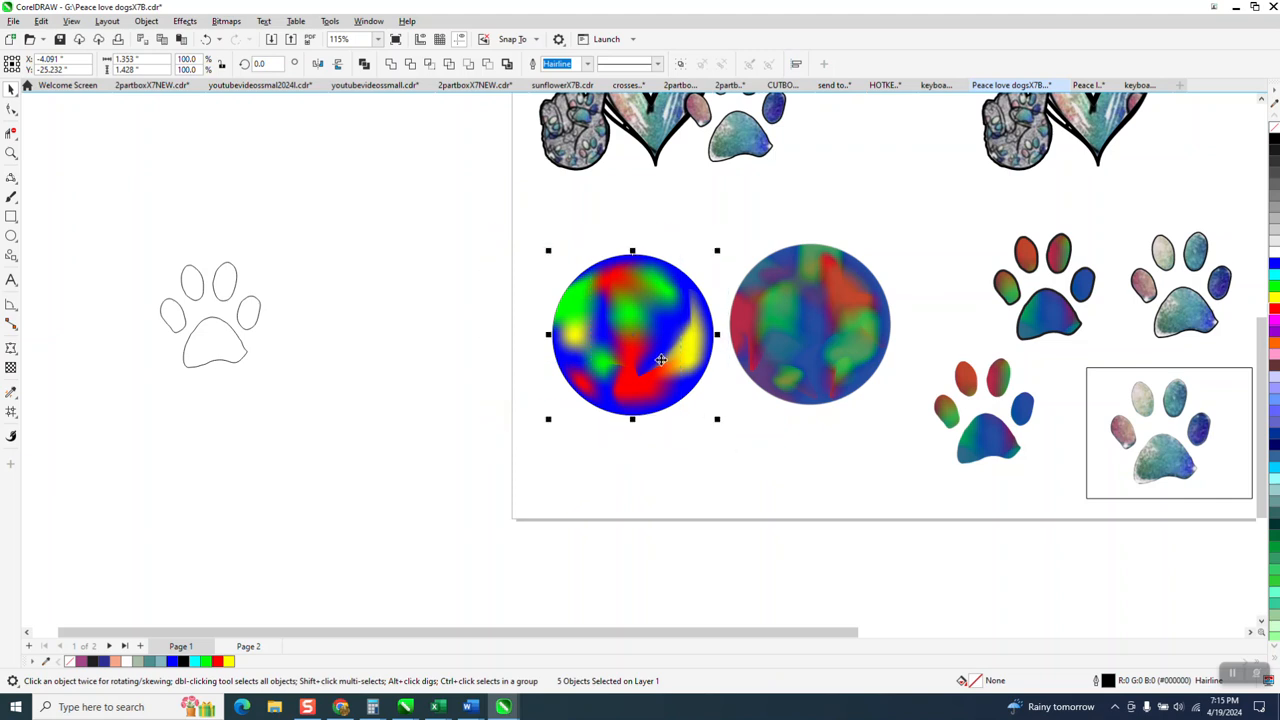
left_click_drag(623, 330, 349, 306)
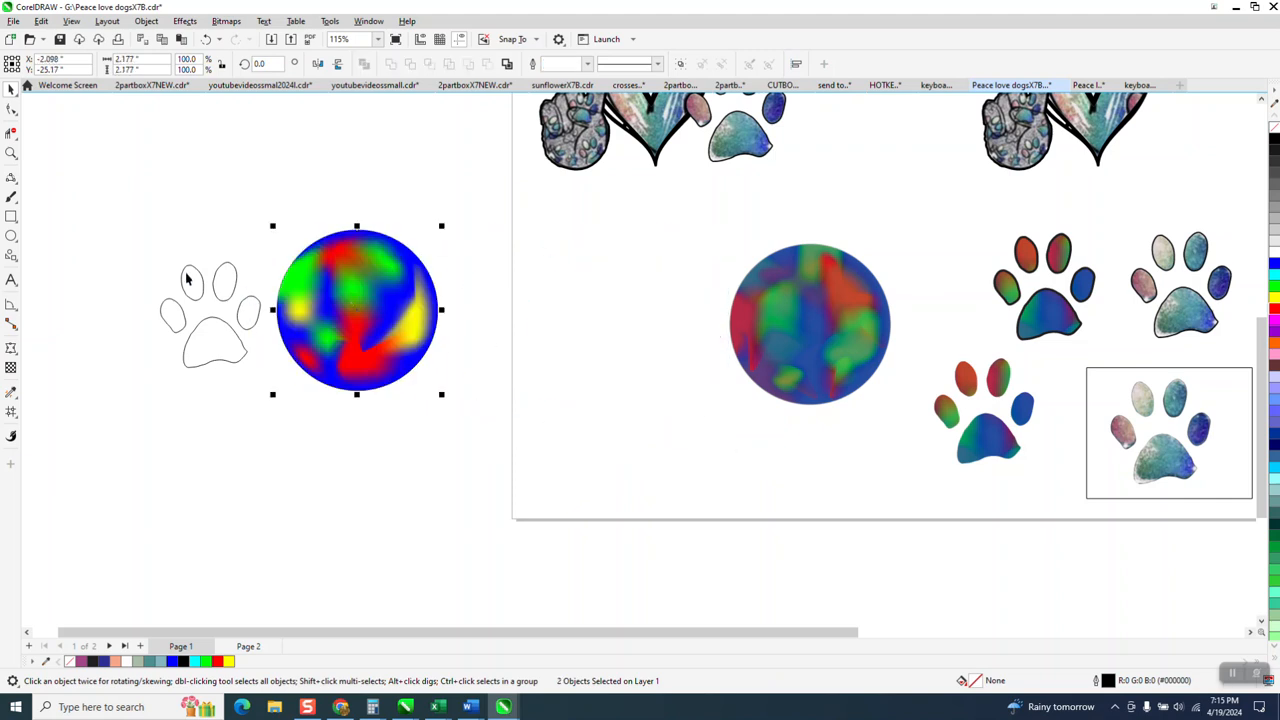
Try placing the mesh-filled circle inside the paw's main pad with PowerClip and undo it
left_click(12, 154)
left_click_drag(572, 475, 570, 473)
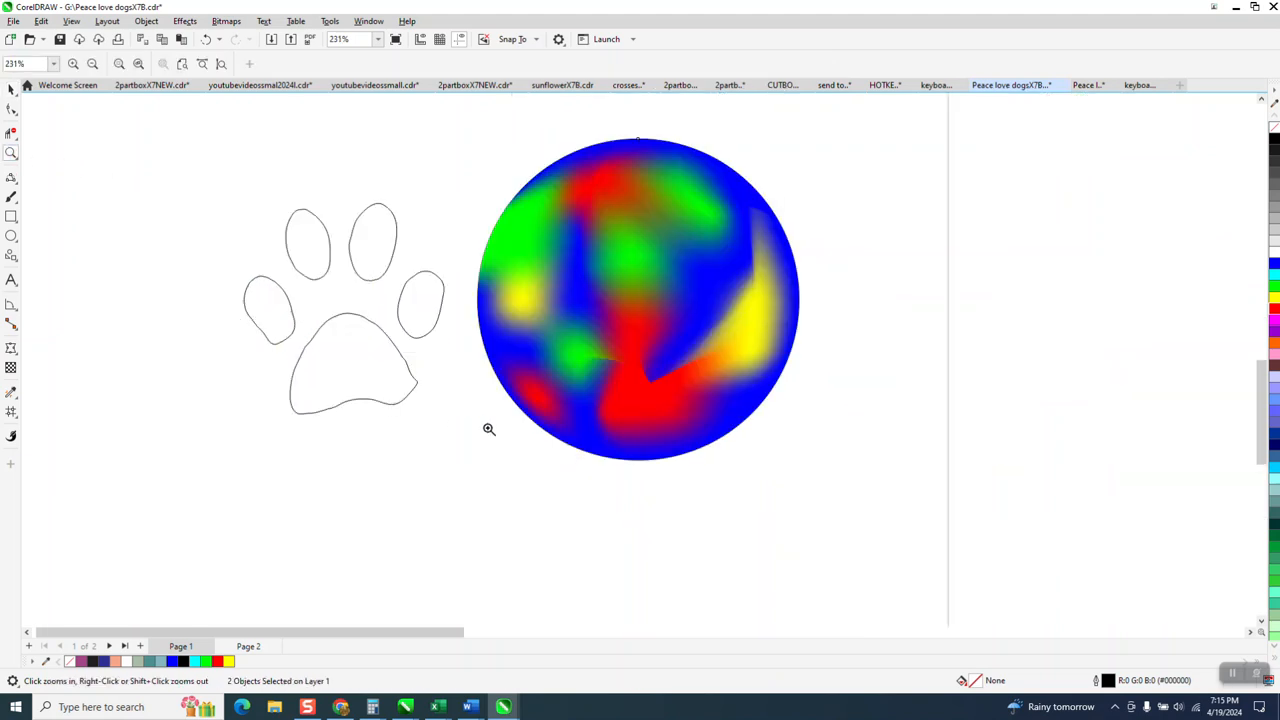
left_click(11, 88)
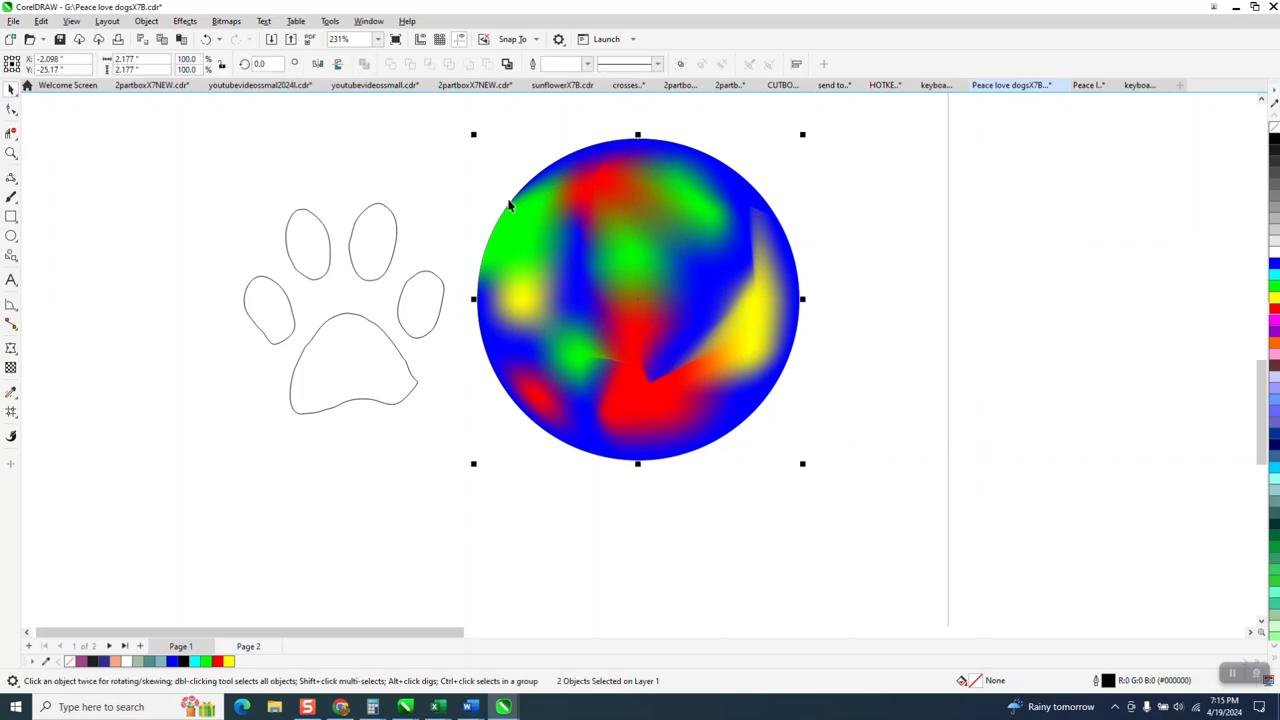
left_click(146, 21)
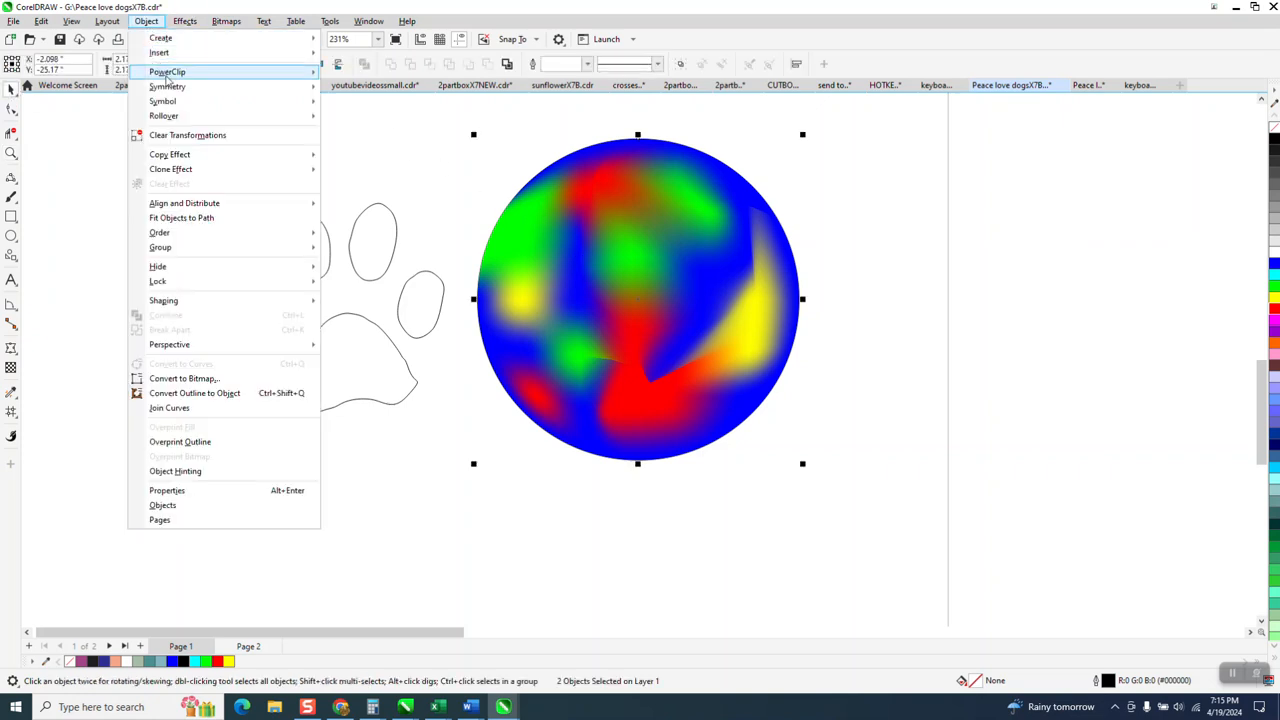
mouse_move(195, 78)
left_click(375, 74)
left_click(346, 362)
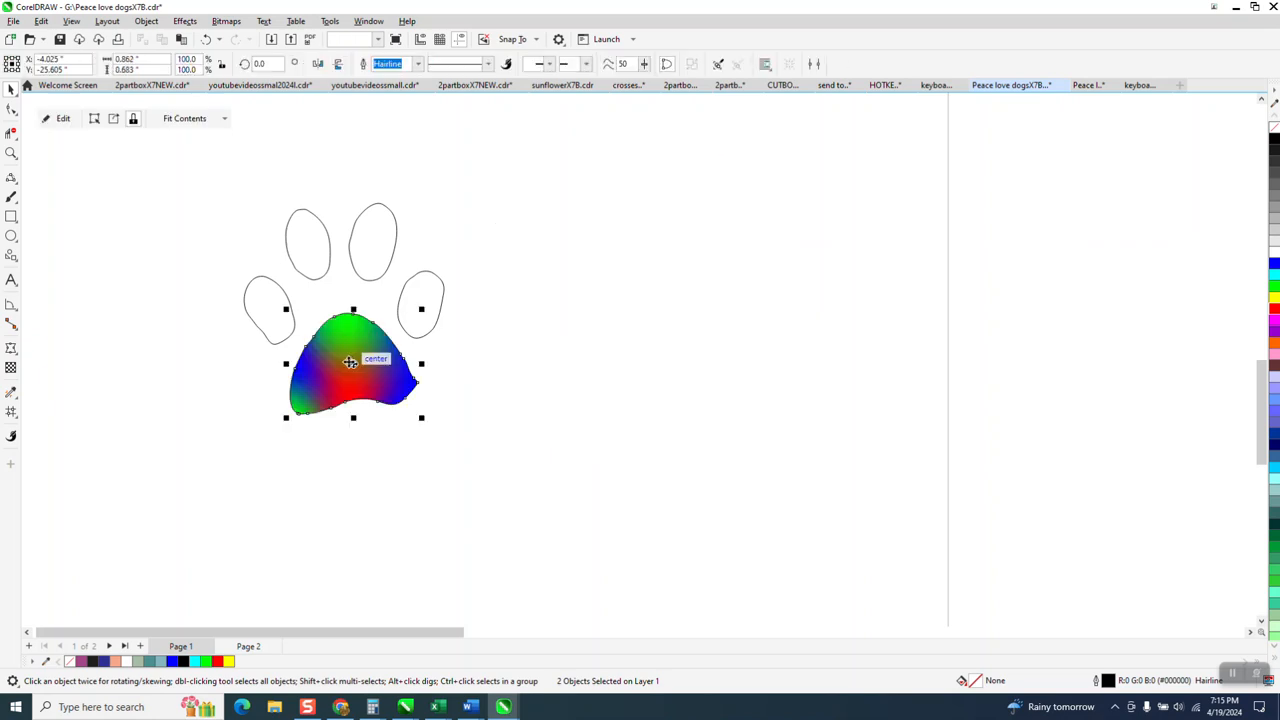
left_click(207, 39)
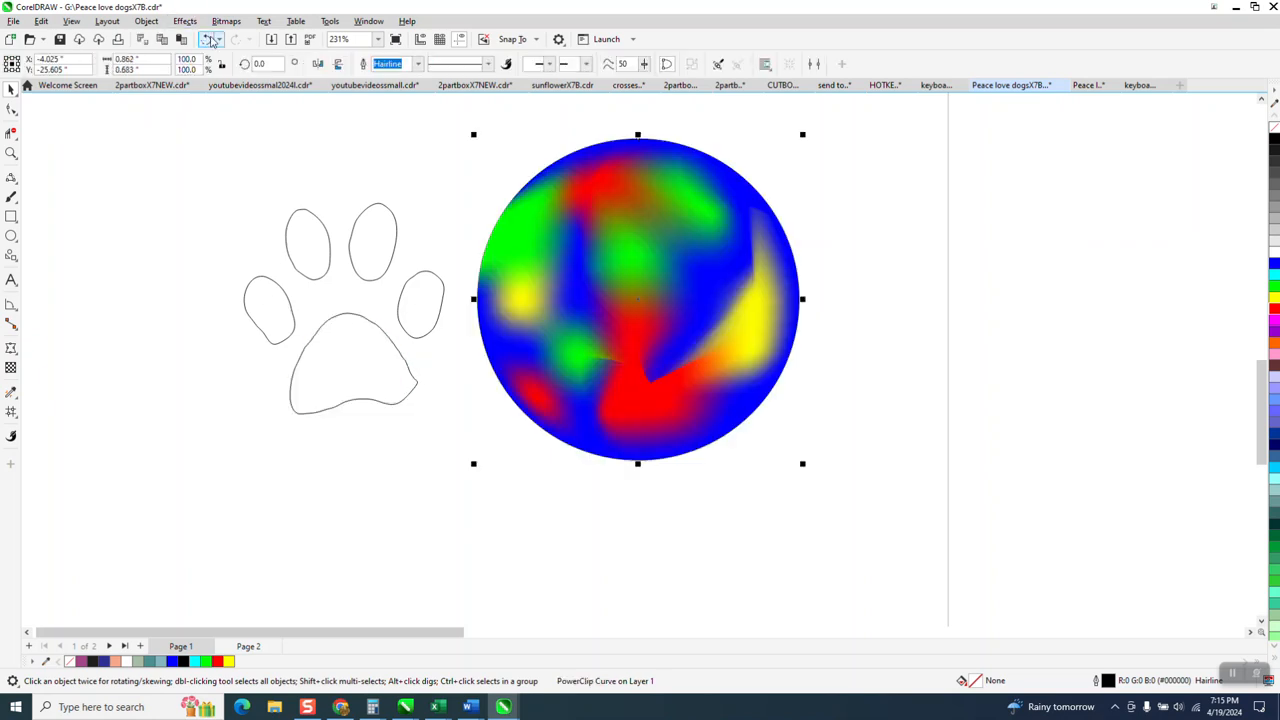
Scale the mesh-filled circle down to about 1.6 inches in diameter and place a copy of it diagonally below the original
scroll(318, 178, "down", 2)
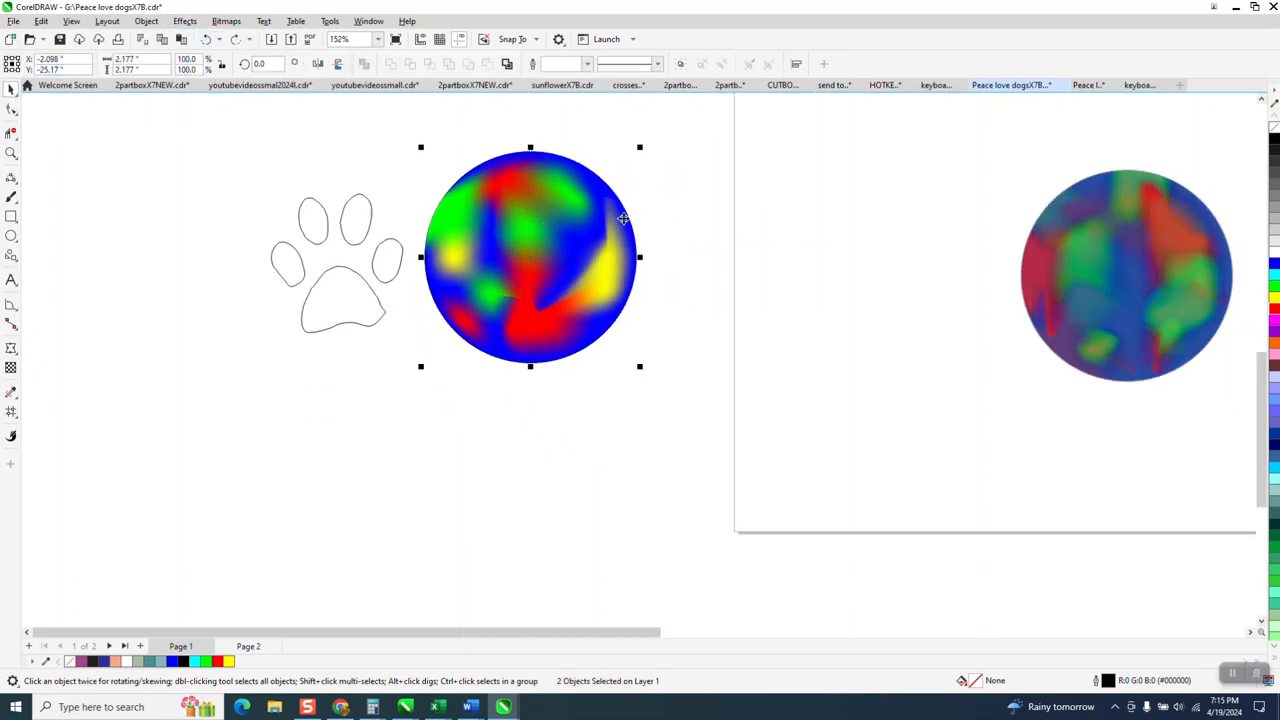
left_click_drag(643, 148, 588, 202)
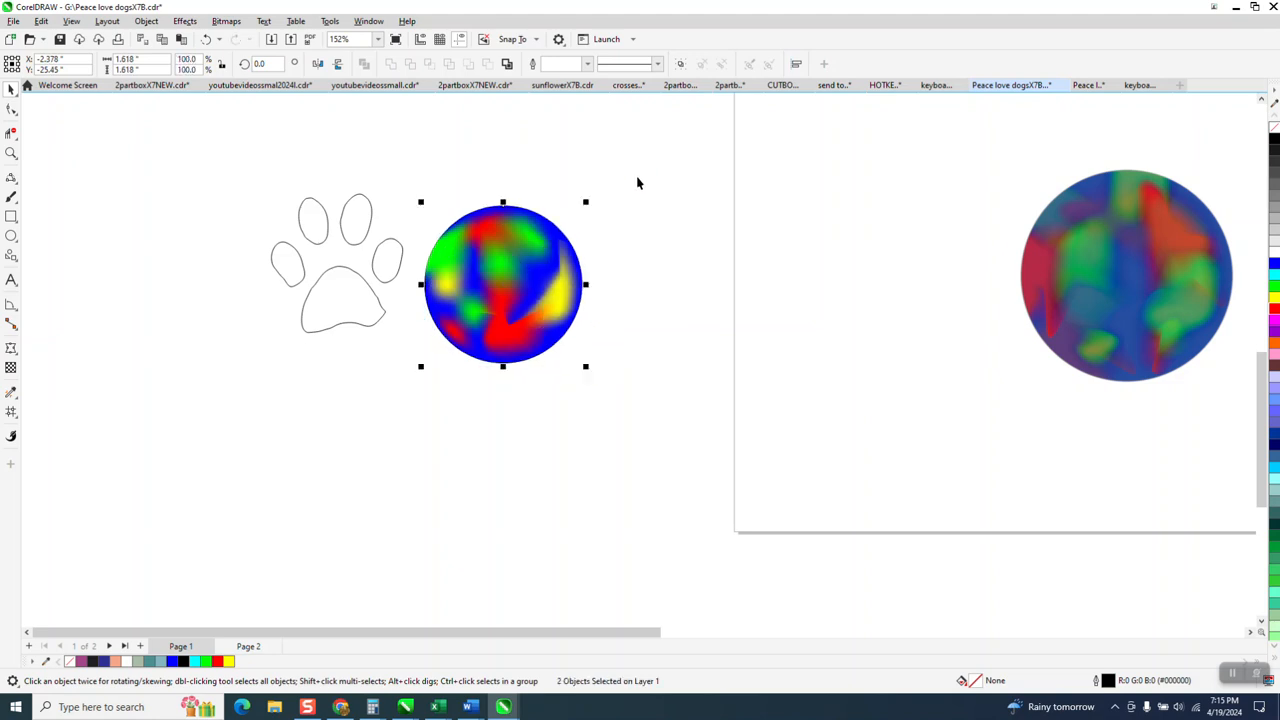
left_click_drag(505, 285, 684, 291)
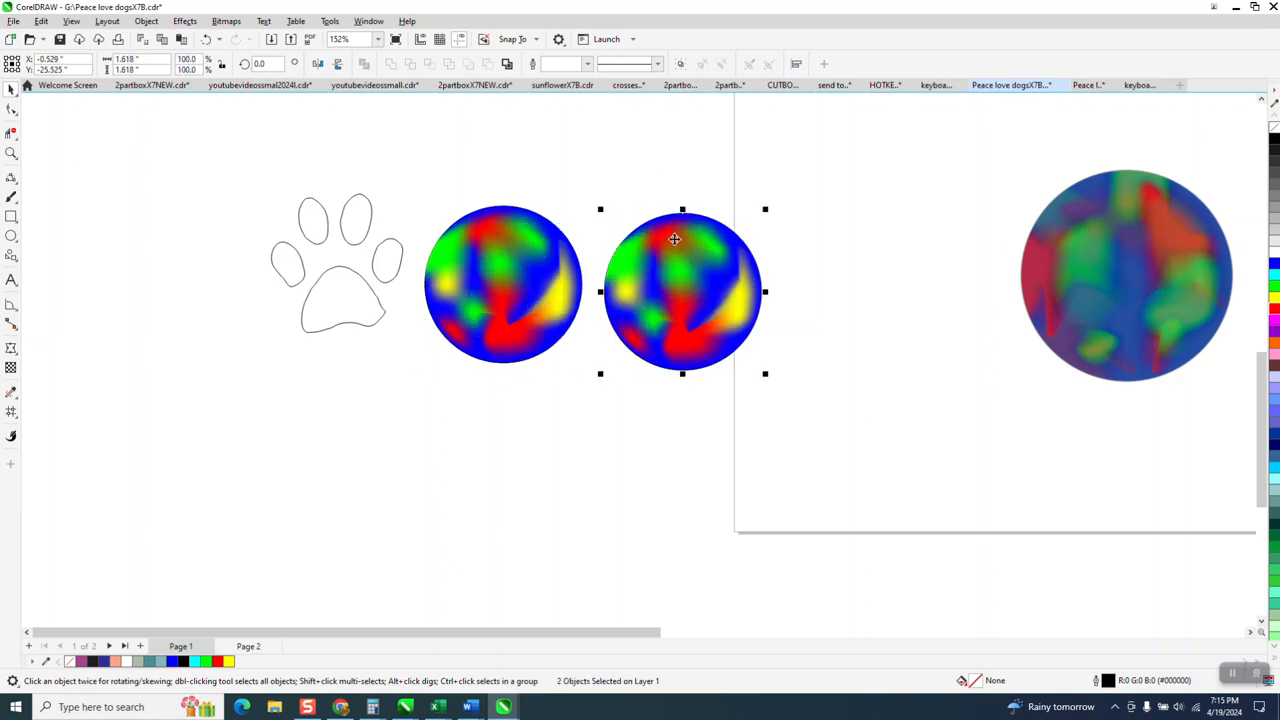
scroll(675, 241, "up", 3)
scroll(675, 241, "down", 4)
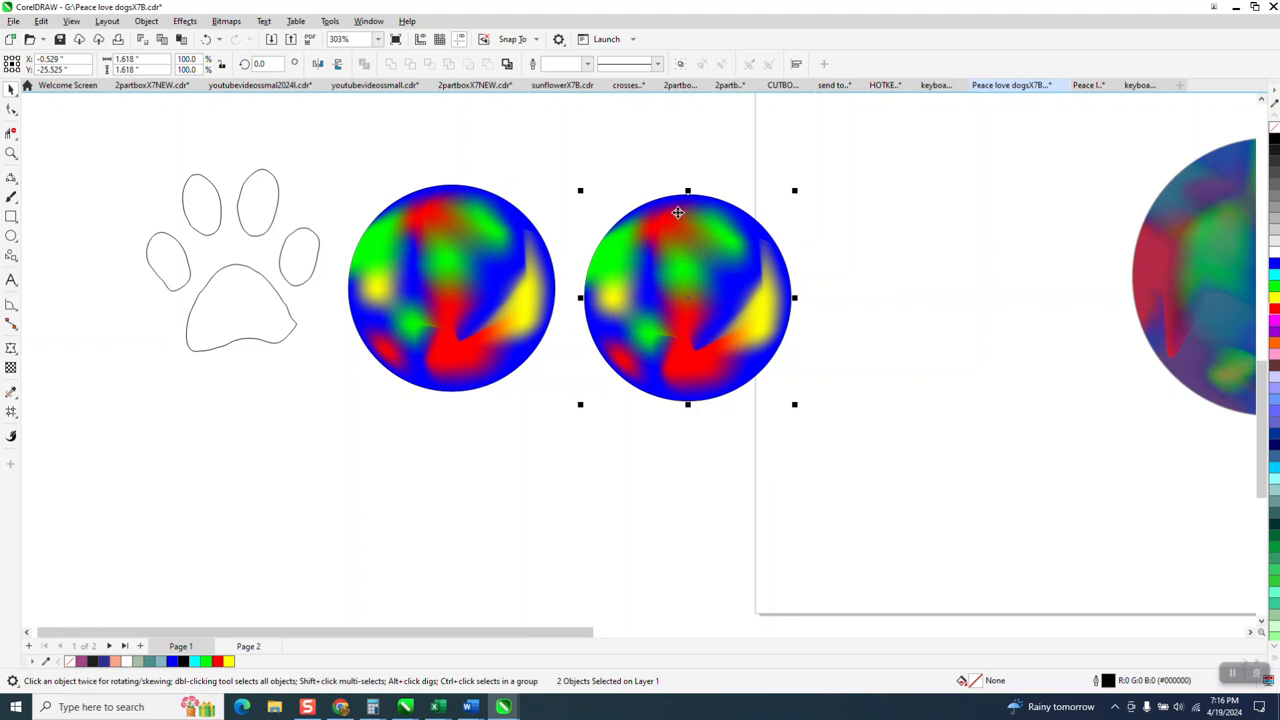
left_click_drag(688, 278, 604, 412)
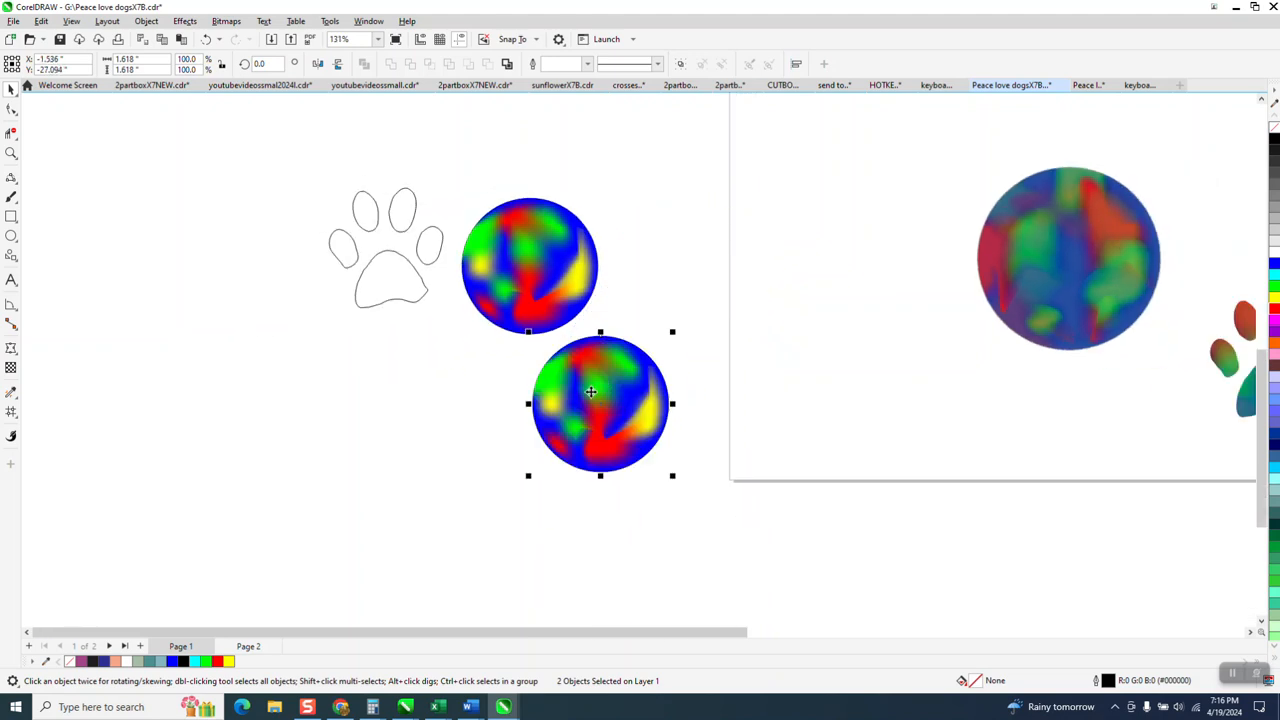
Duplicate the lower circle three times to form an evenly spaced row beneath the paw print
key("ctrl+d")
left_click_drag(645, 578, 403, 411)
key("ctrl+d")
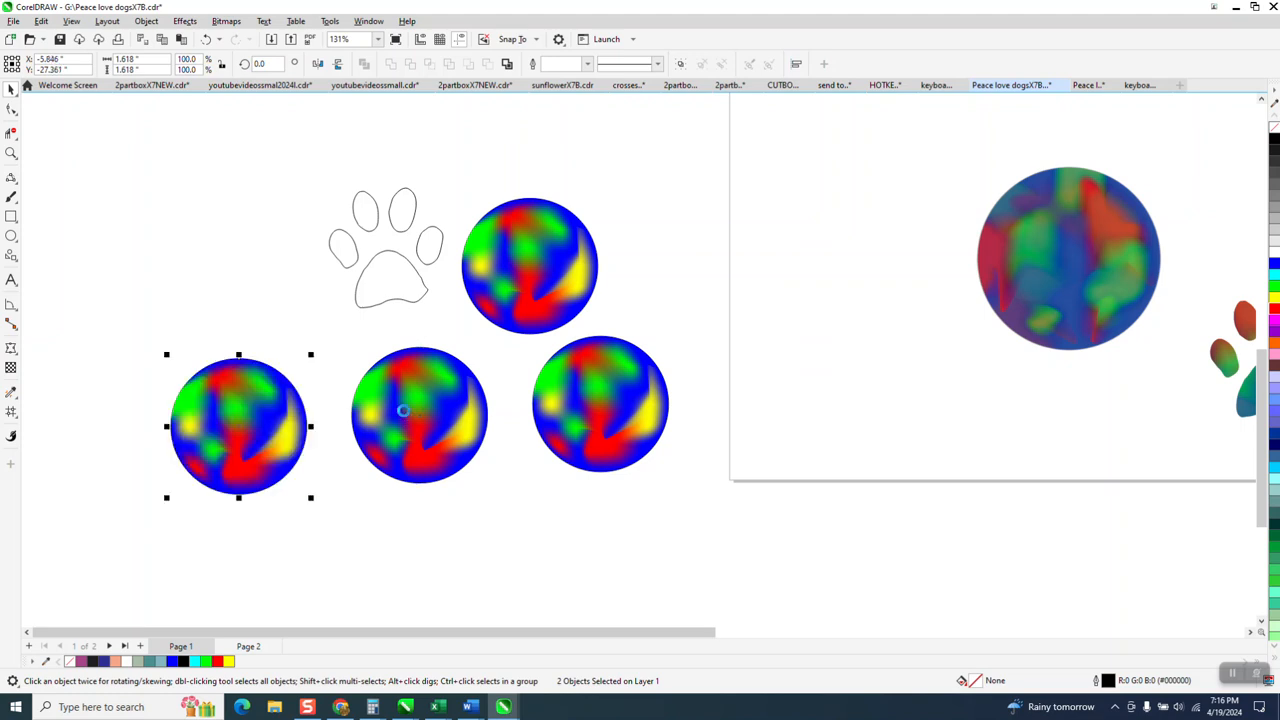
key("ctrl+d")
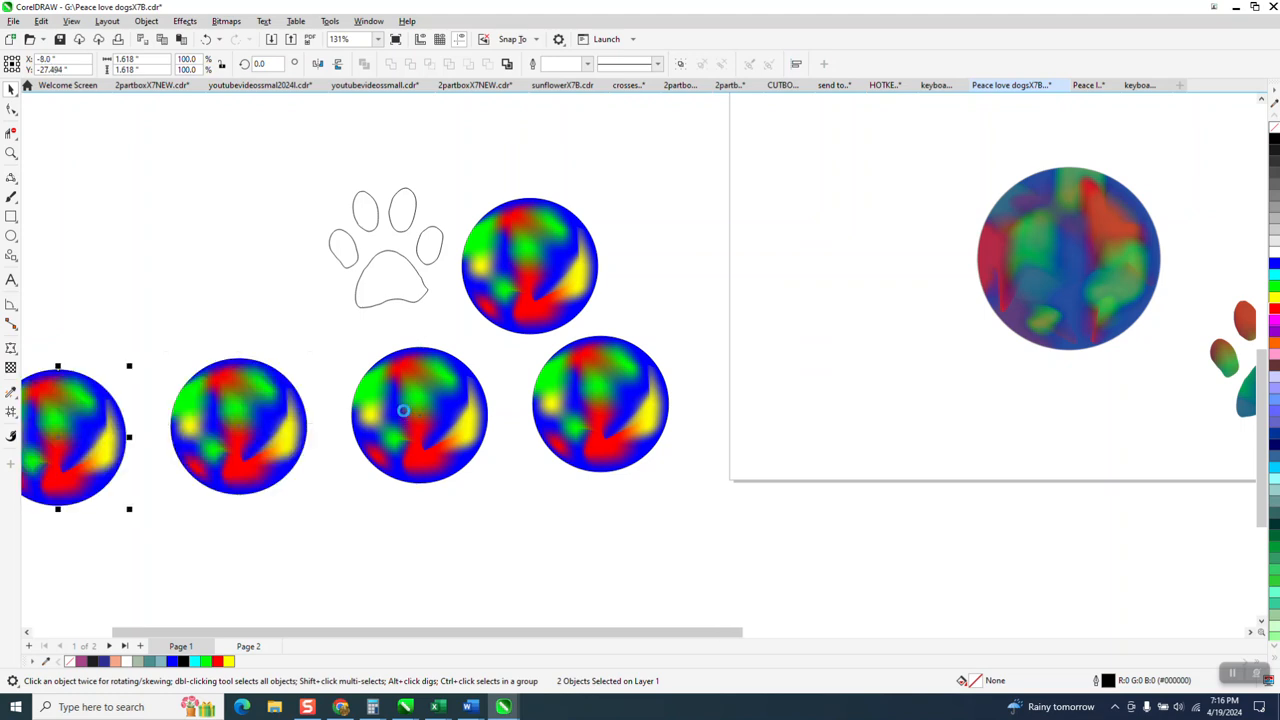
Rotate the upper circle about a quarter turn counterclockwise and the circle diagonally below it about a quarter turn clockwise
left_click(587, 293)
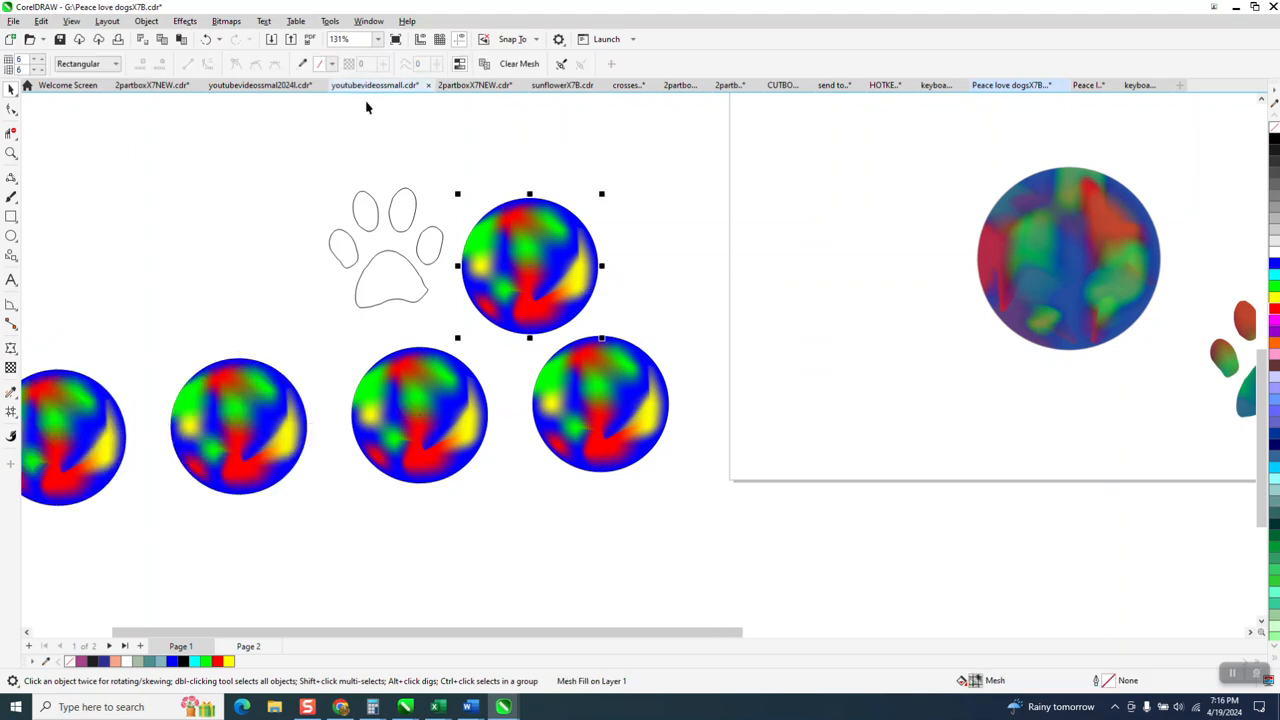
left_click(528, 247)
left_click_drag(607, 193, 548, 172)
left_click(625, 407)
left_click(662, 363)
left_click_drag(674, 330, 655, 410)
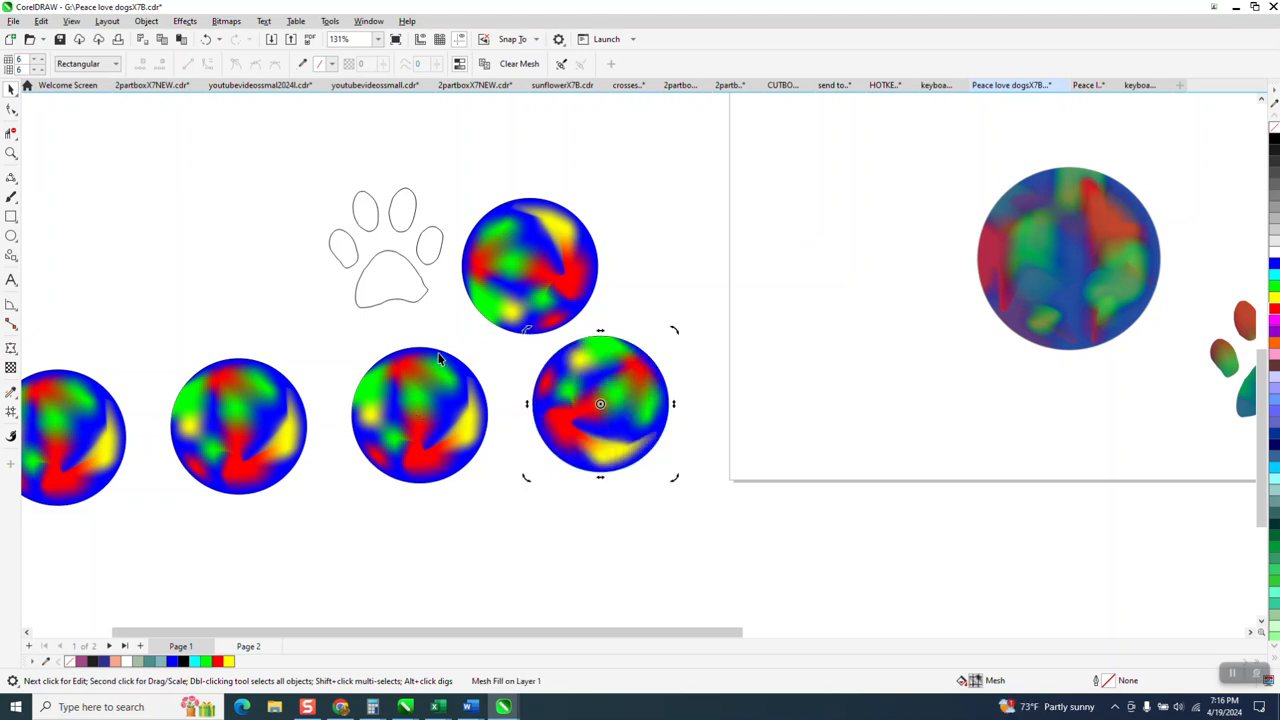
Place the upper rotated mesh fill inside the paw's main pad with PowerClip
left_click(493, 301)
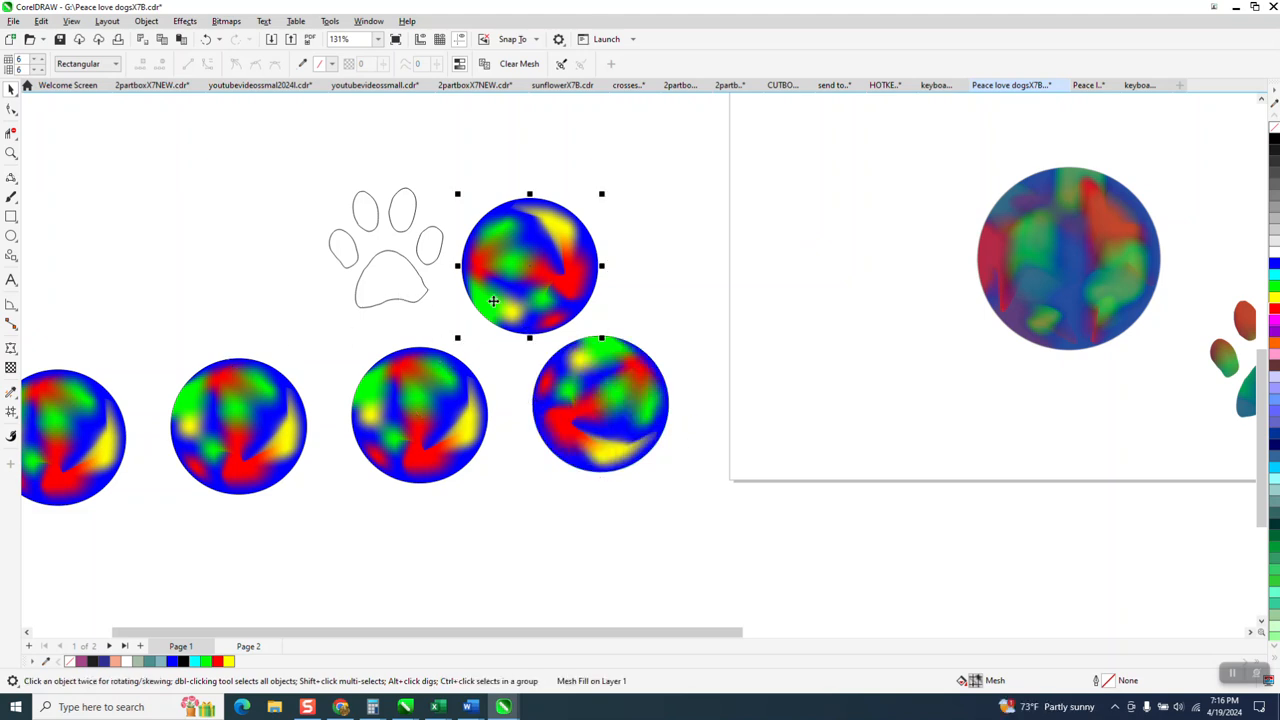
left_click(146, 21)
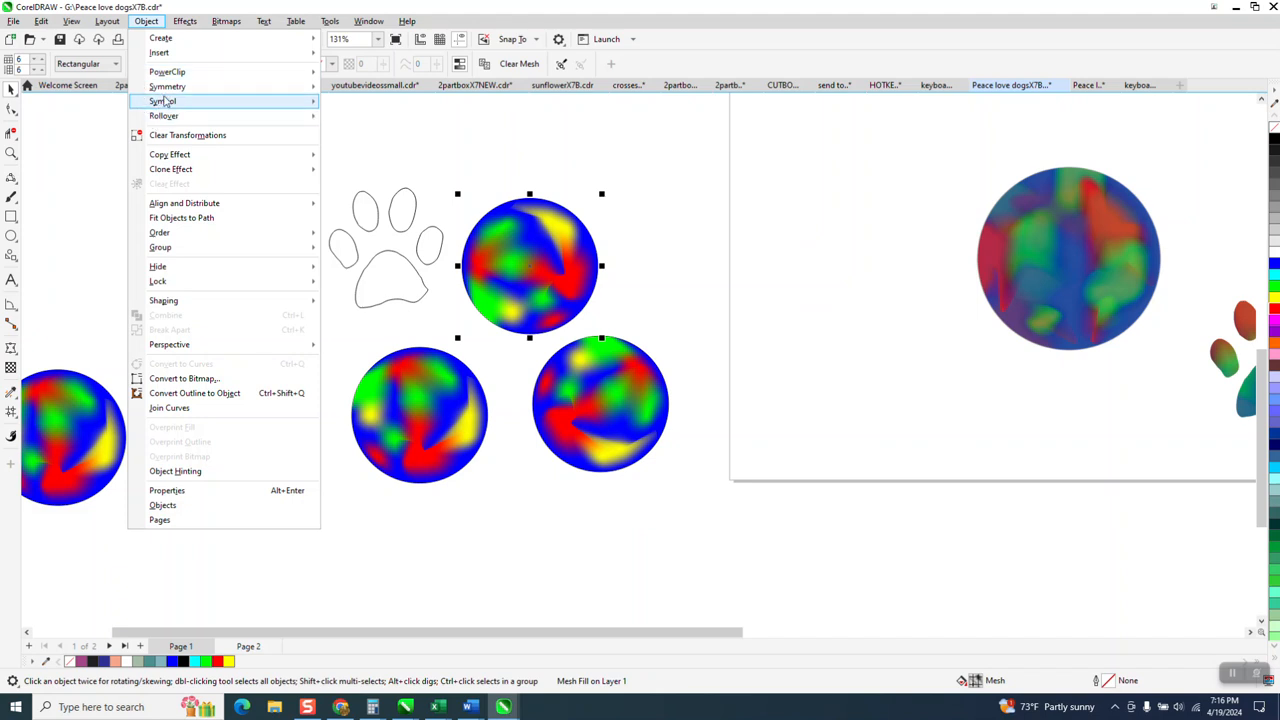
mouse_move(168, 72)
left_click(346, 74)
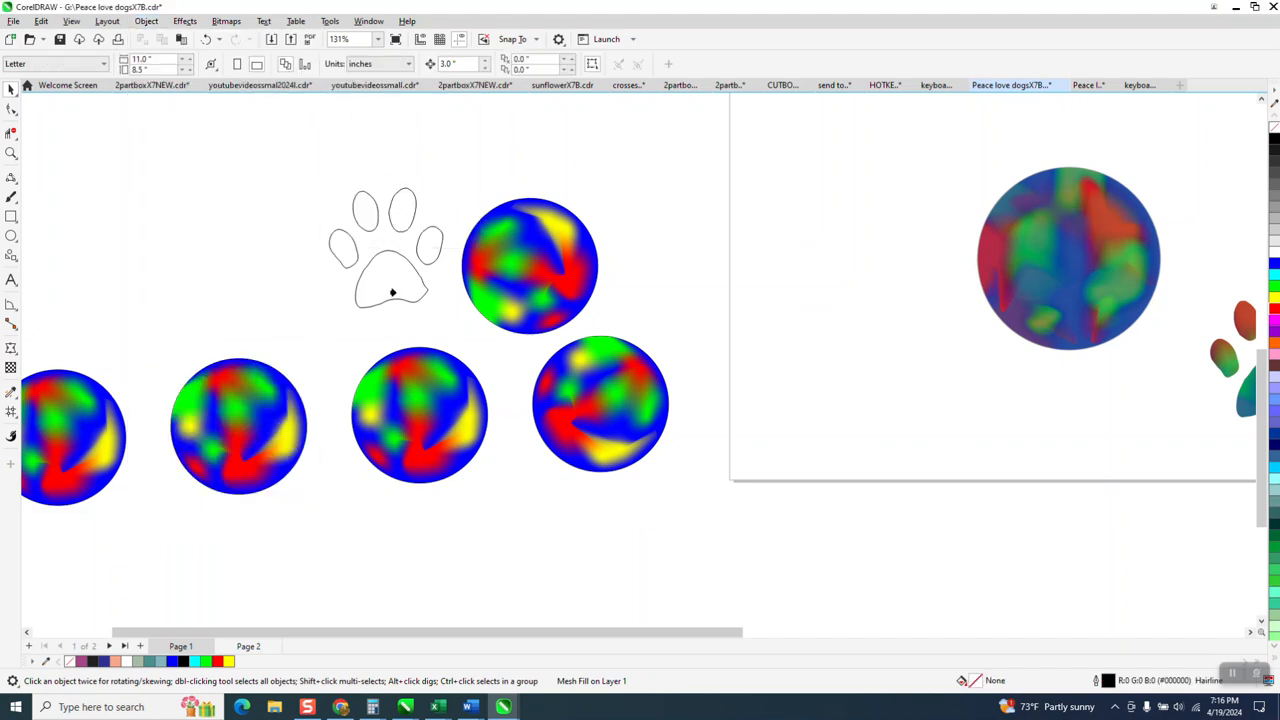
left_click(393, 295)
Place the unrotated mesh fill directly below the paw inside its upper-right toe with PowerClip
left_click(436, 403)
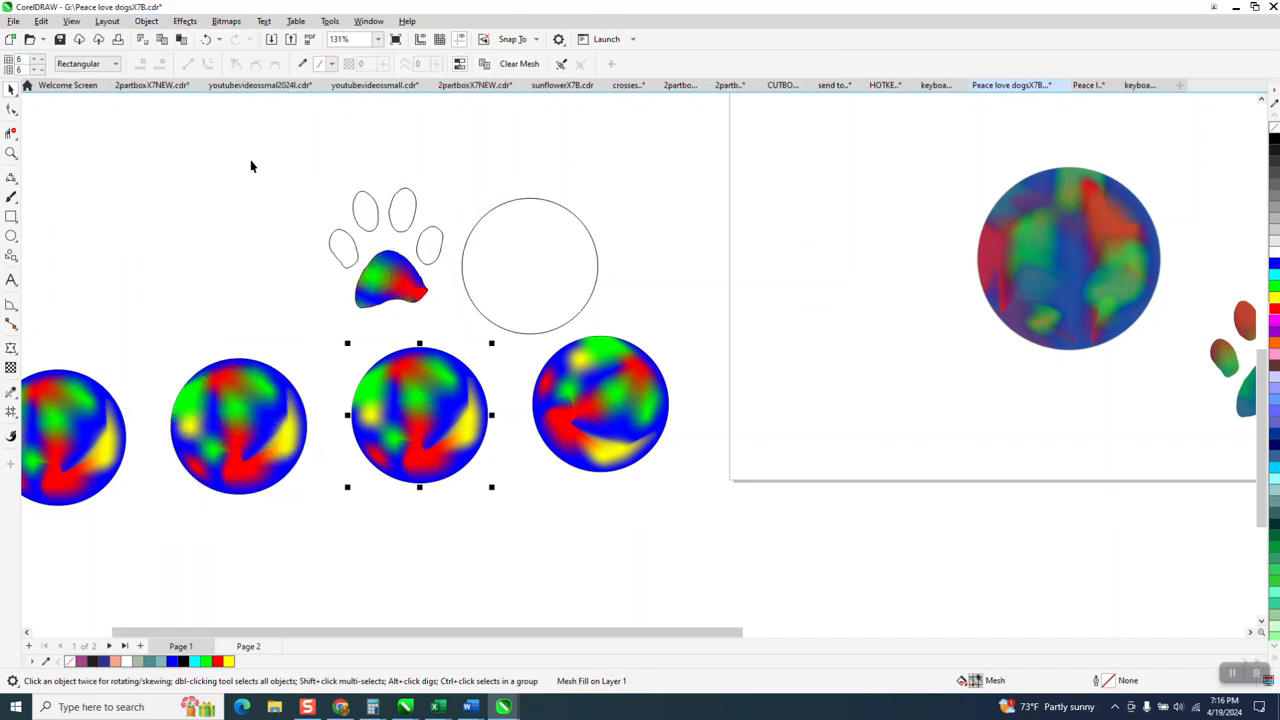
left_click(147, 21)
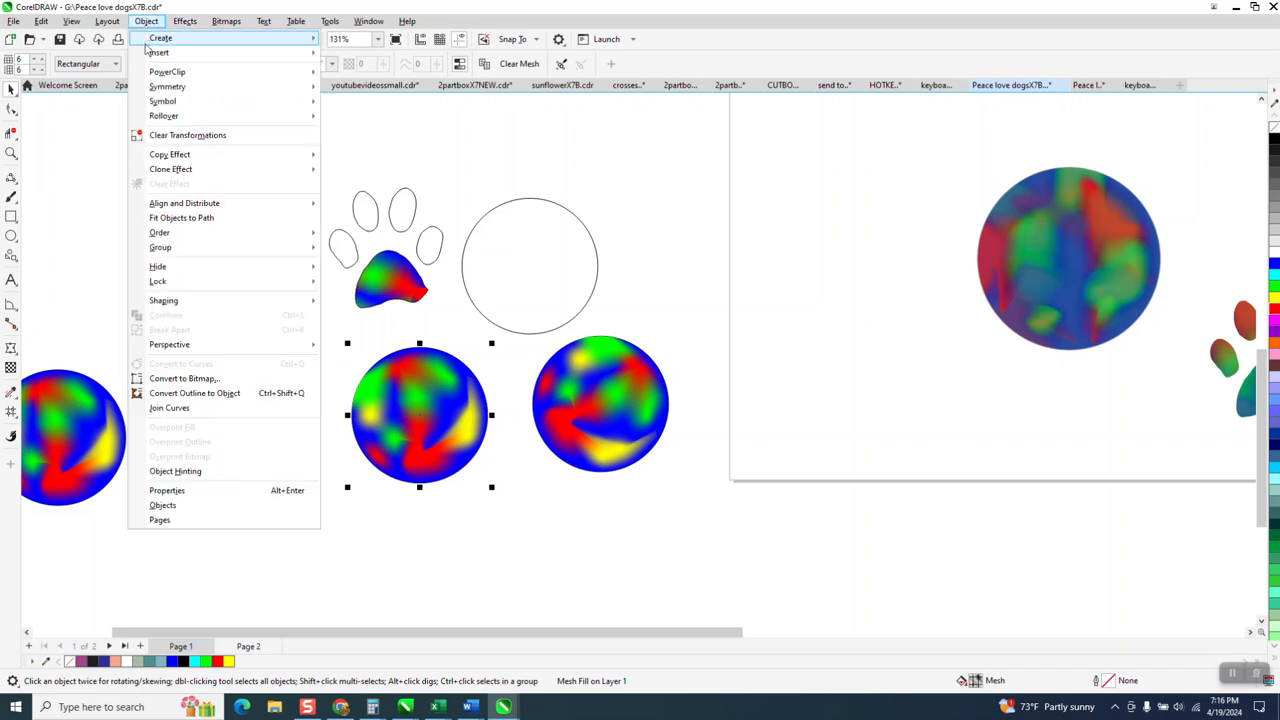
mouse_move(230, 72)
left_click(370, 71)
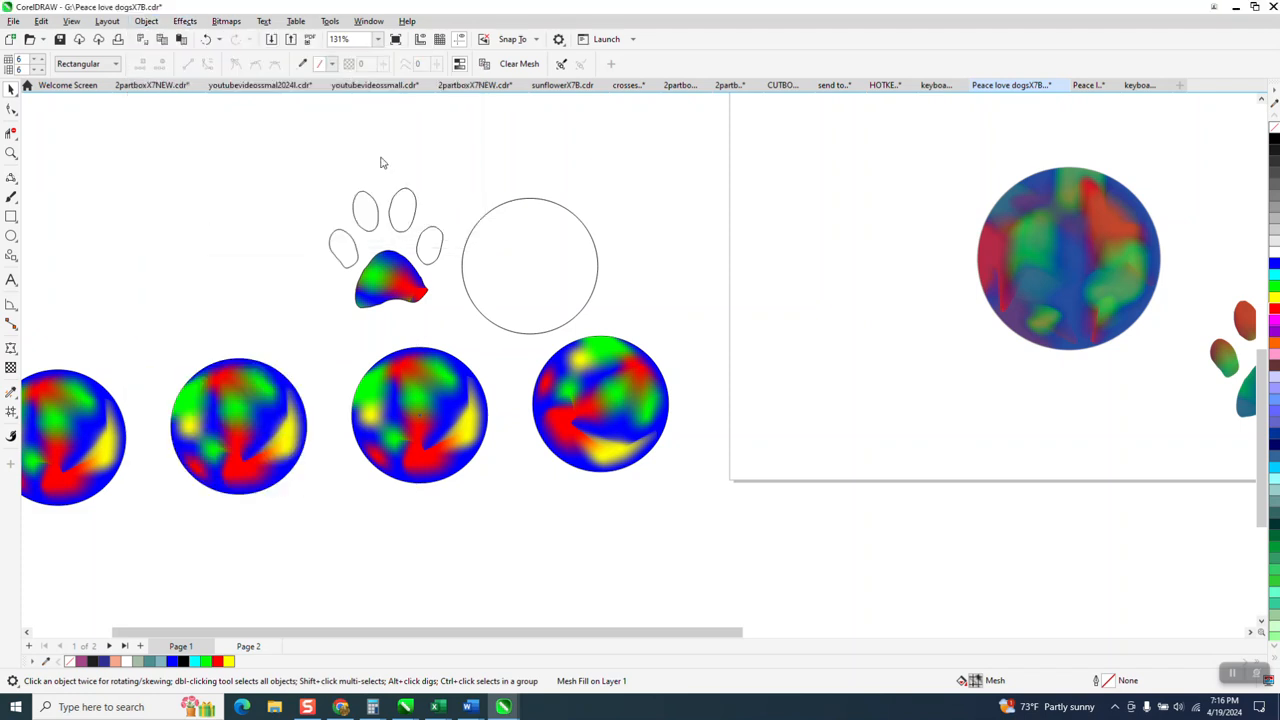
left_click(395, 212)
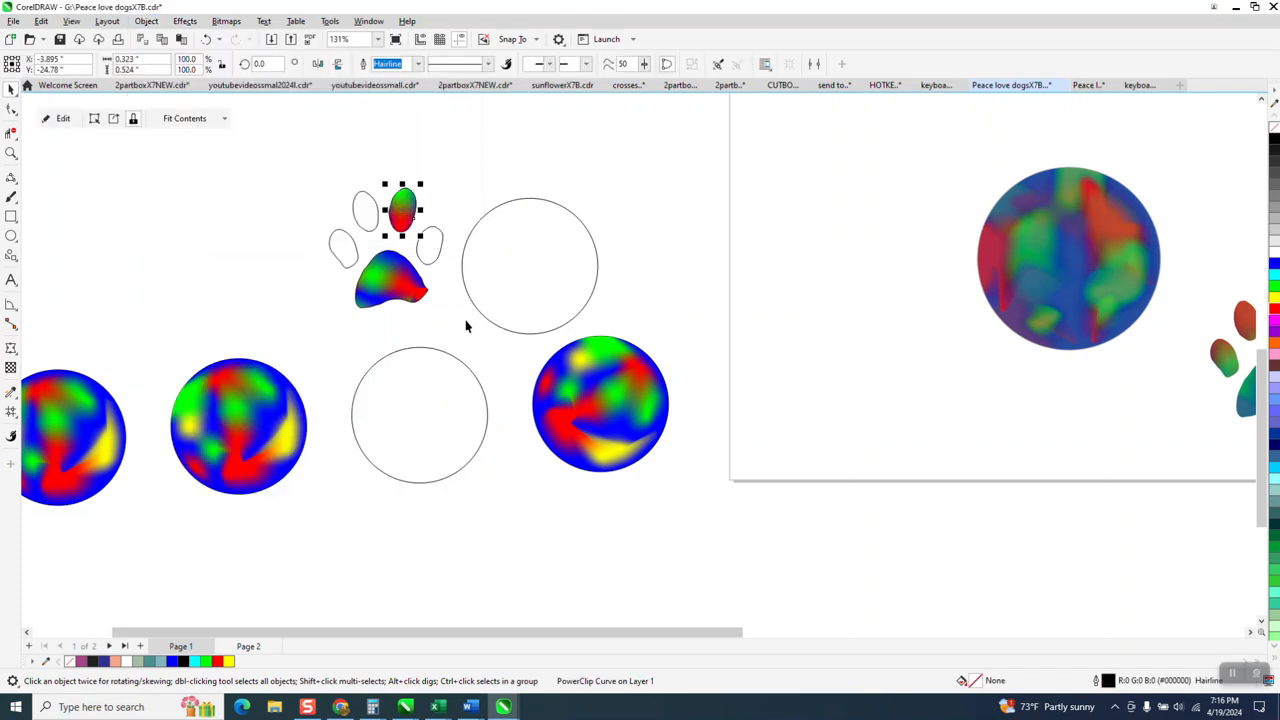
Place the clockwise-rotated mesh fill circle, lower right of the paw, inside the paw's upper-left toe with PowerClip
left_click(603, 406)
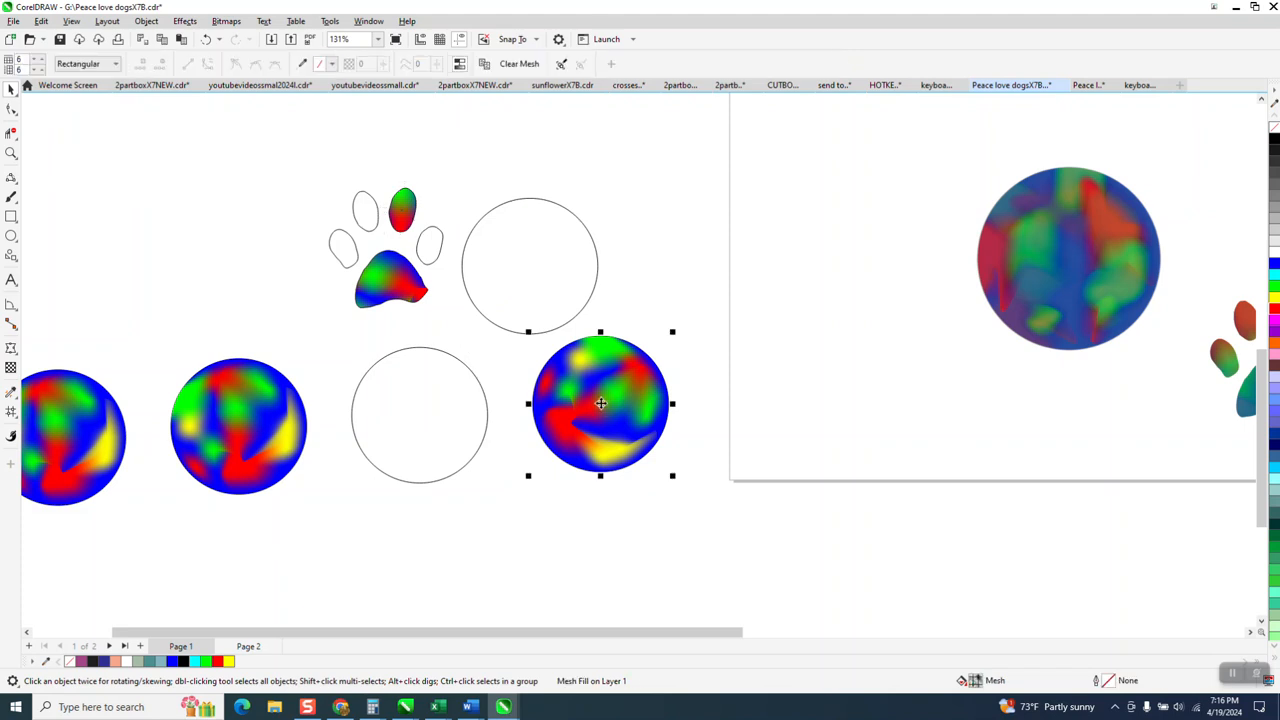
left_click(148, 21)
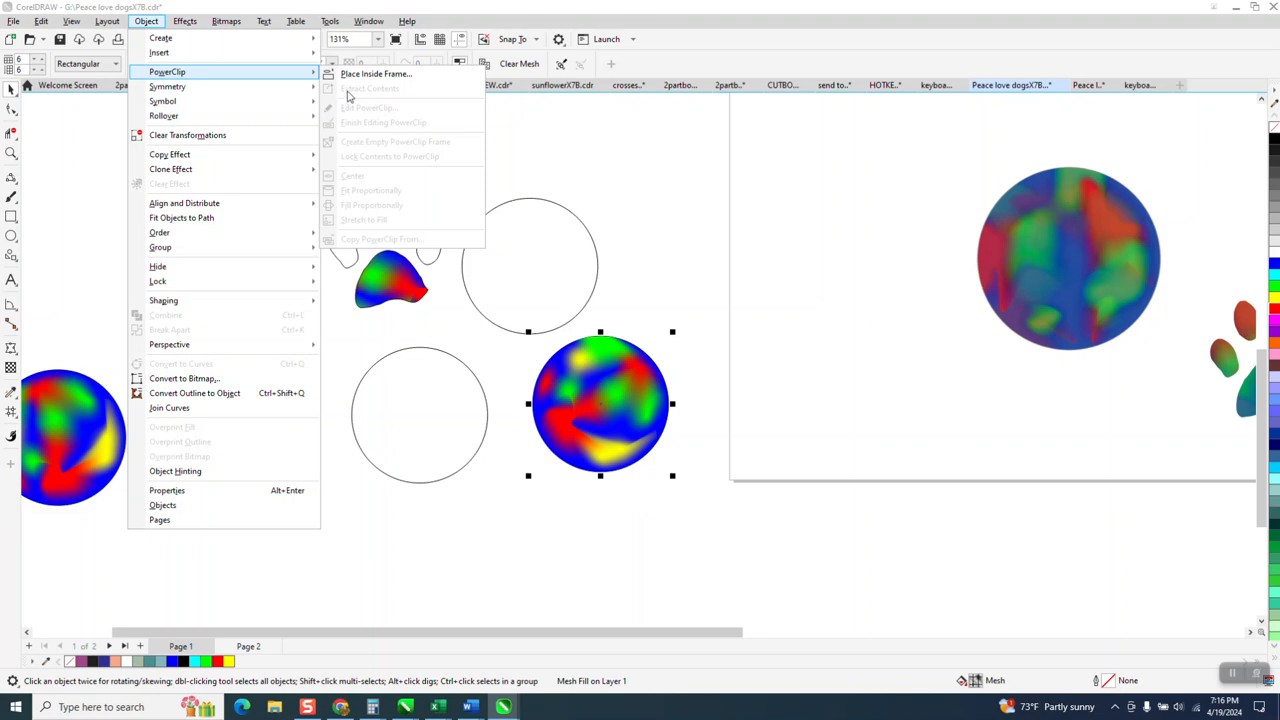
left_click(358, 78)
left_click(365, 207)
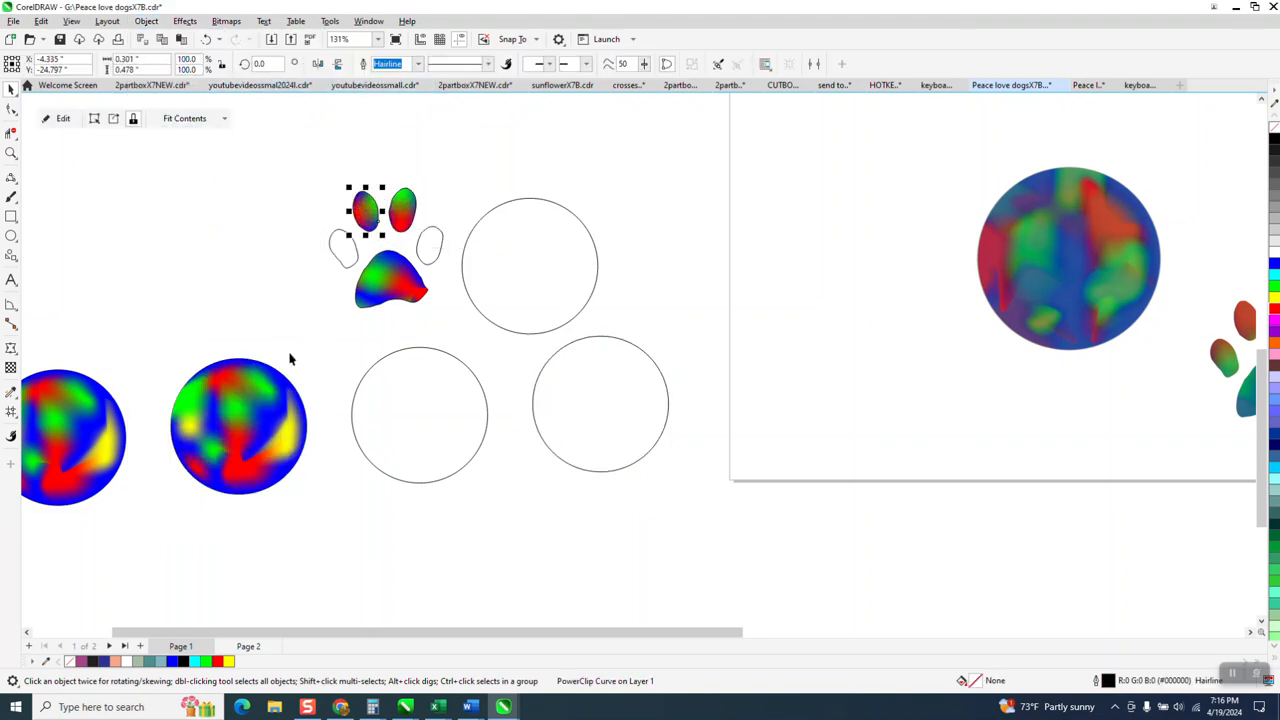
Place the nearer of the two remaining mesh fill circles inside the paw's outer-left toe with PowerClip
left_click(276, 426)
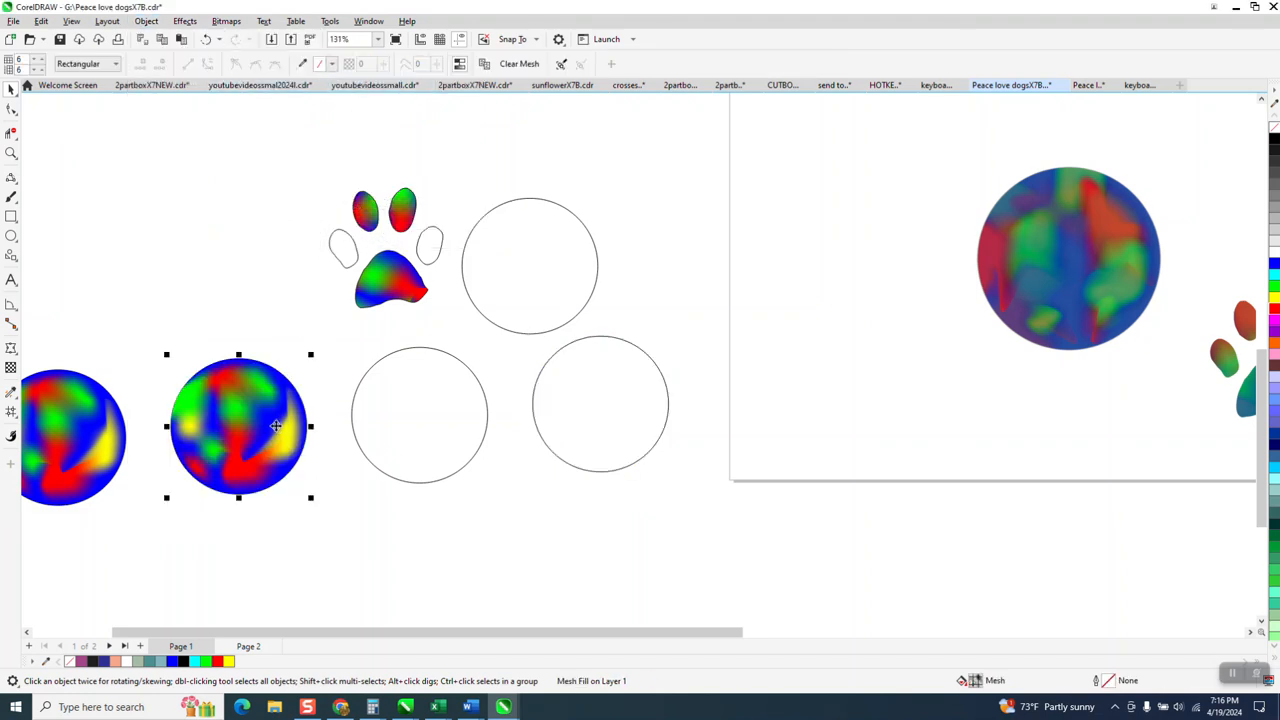
left_click(184, 22)
mouse_move(146, 21)
mouse_move(166, 73)
left_click(400, 83)
left_click(338, 238)
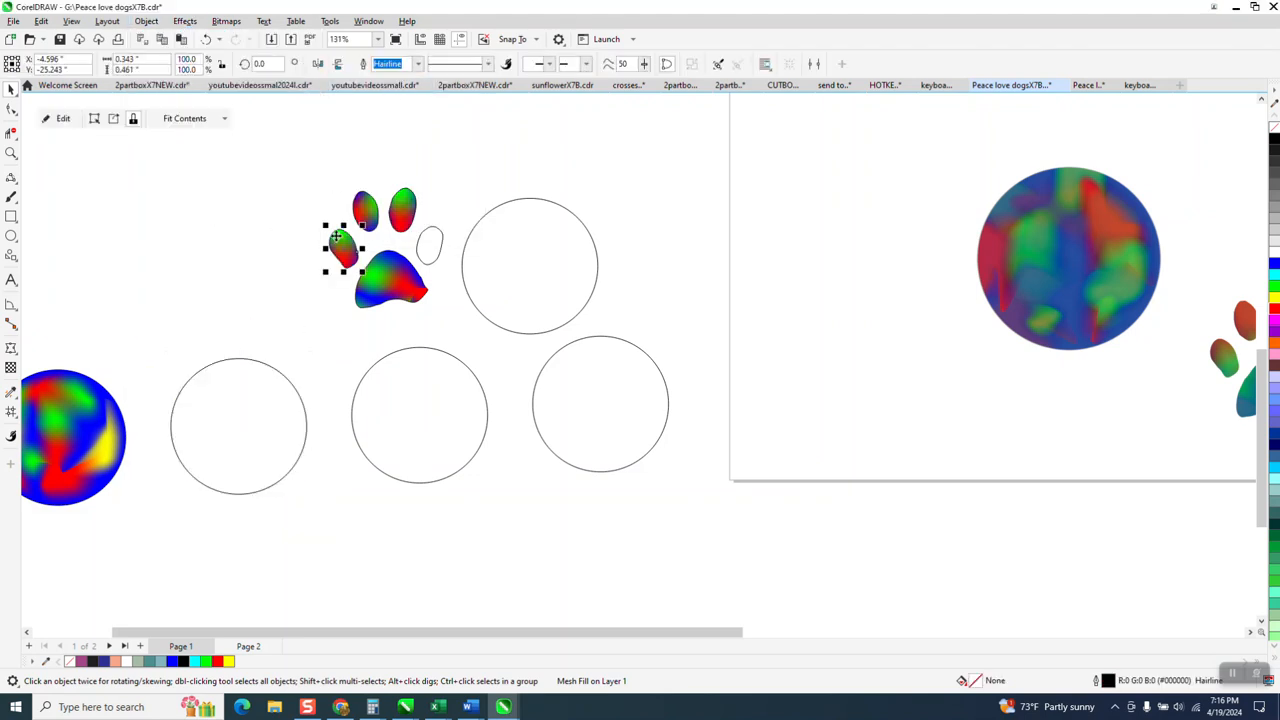
Place the last remaining mesh fill circle inside the paw's outer-right toe with PowerClip
left_click(112, 428)
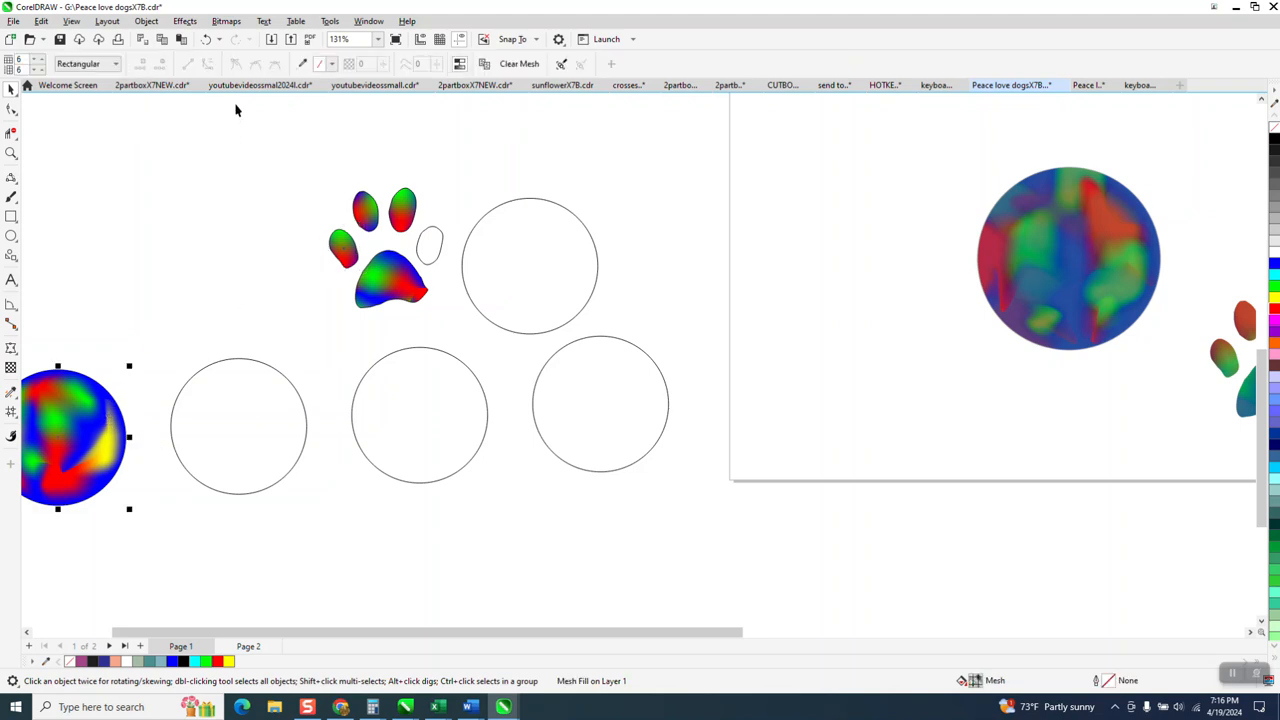
left_click(146, 21)
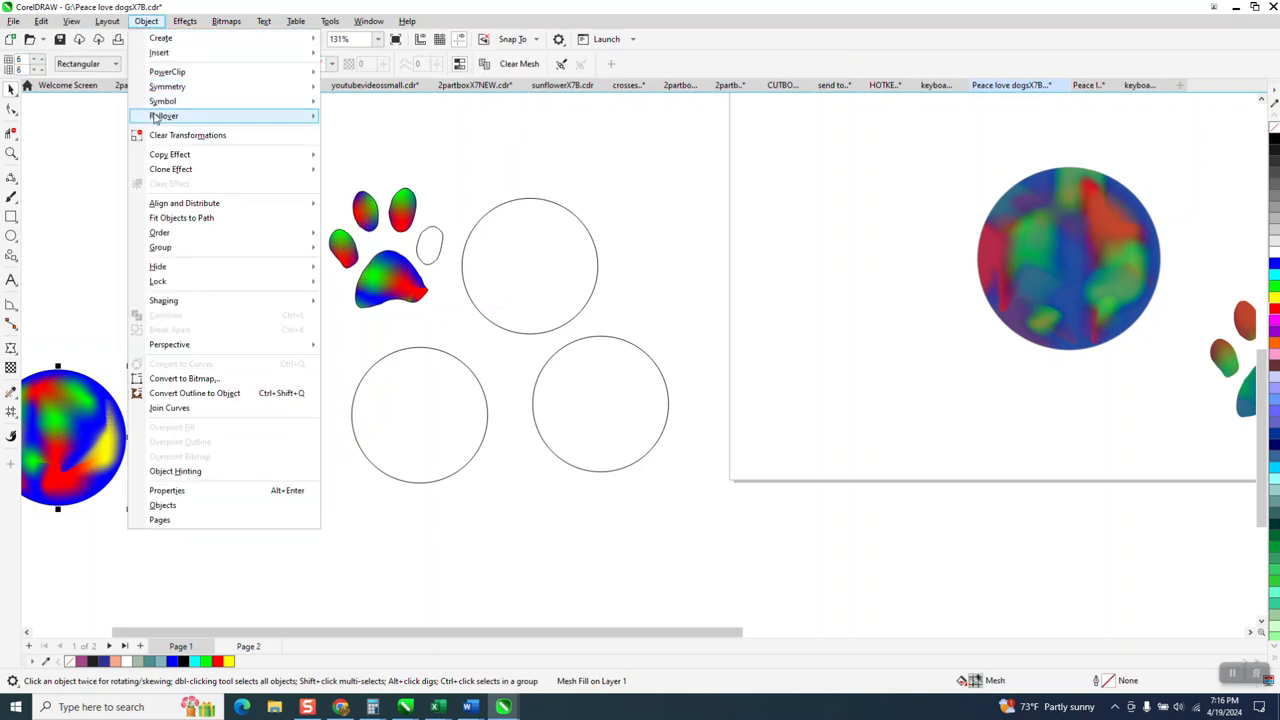
mouse_move(163, 118)
mouse_move(165, 72)
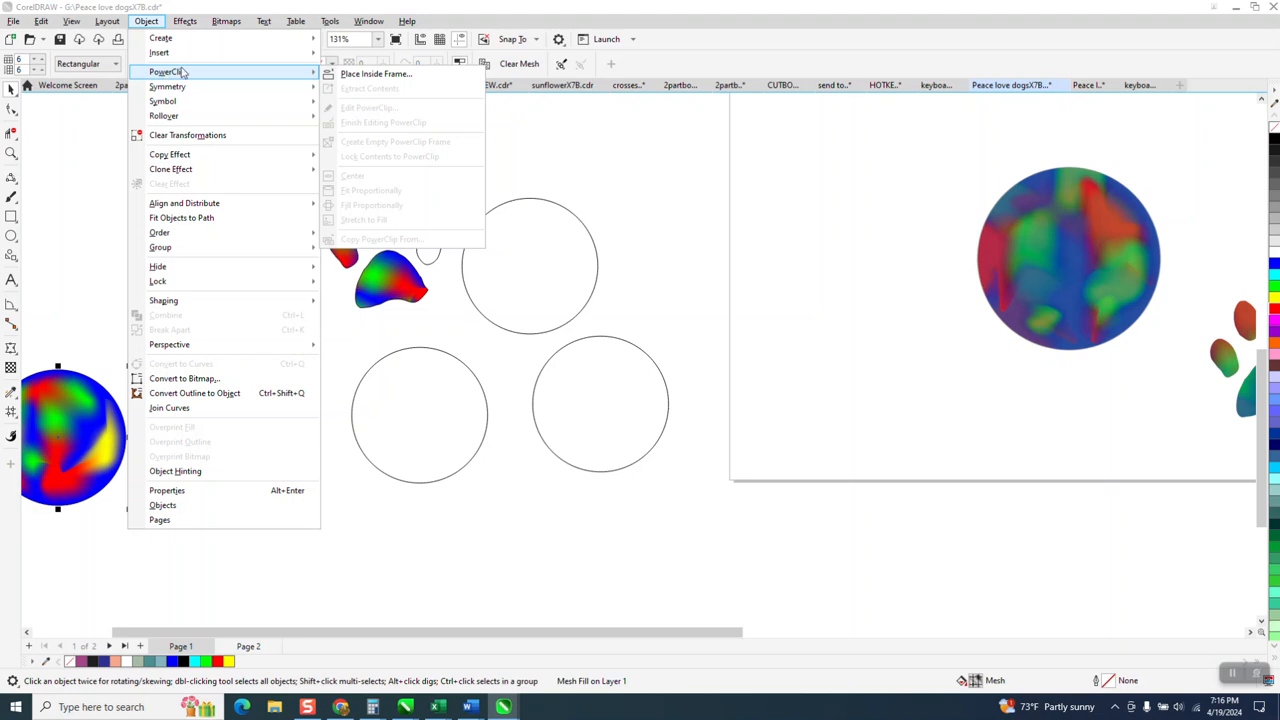
left_click(394, 78)
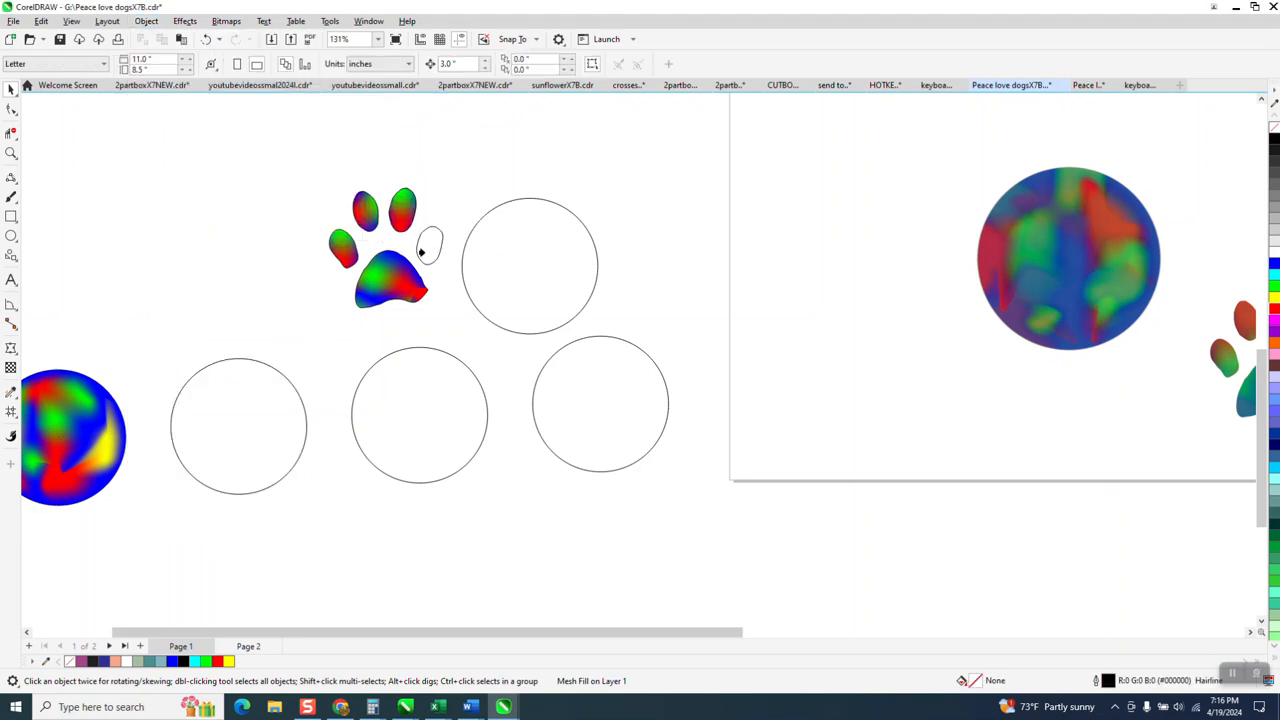
left_click(426, 248)
Edit the upper-left toe's PowerClip contents, shifting the mesh fill circle slightly right and up so red fills the toe's middle
left_click(11, 153)
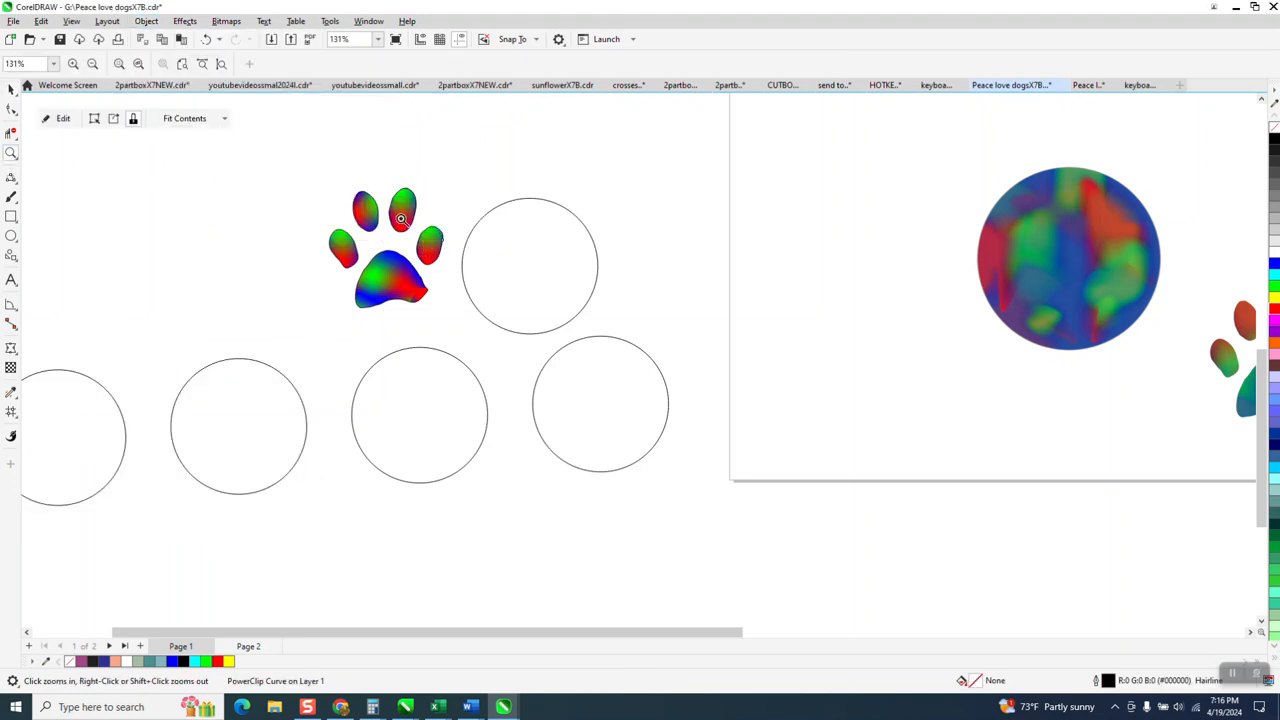
left_click_drag(332, 238, 505, 344)
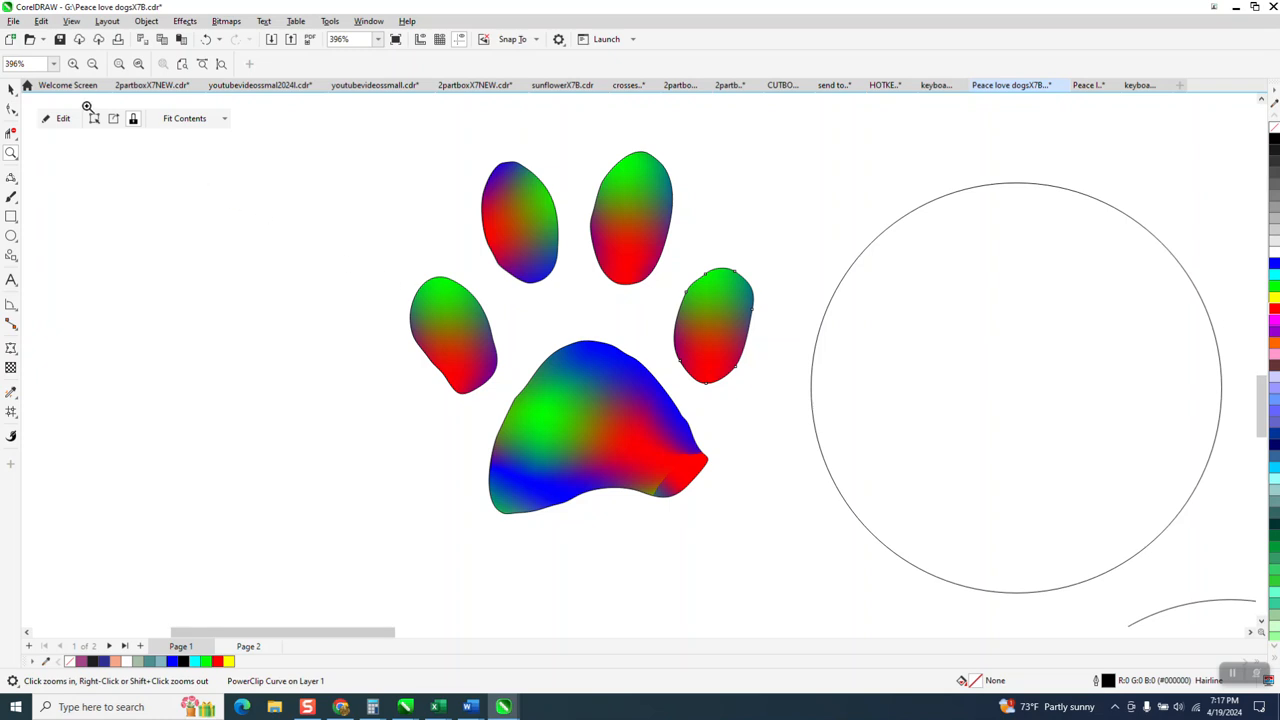
left_click(11, 89)
left_click(508, 219)
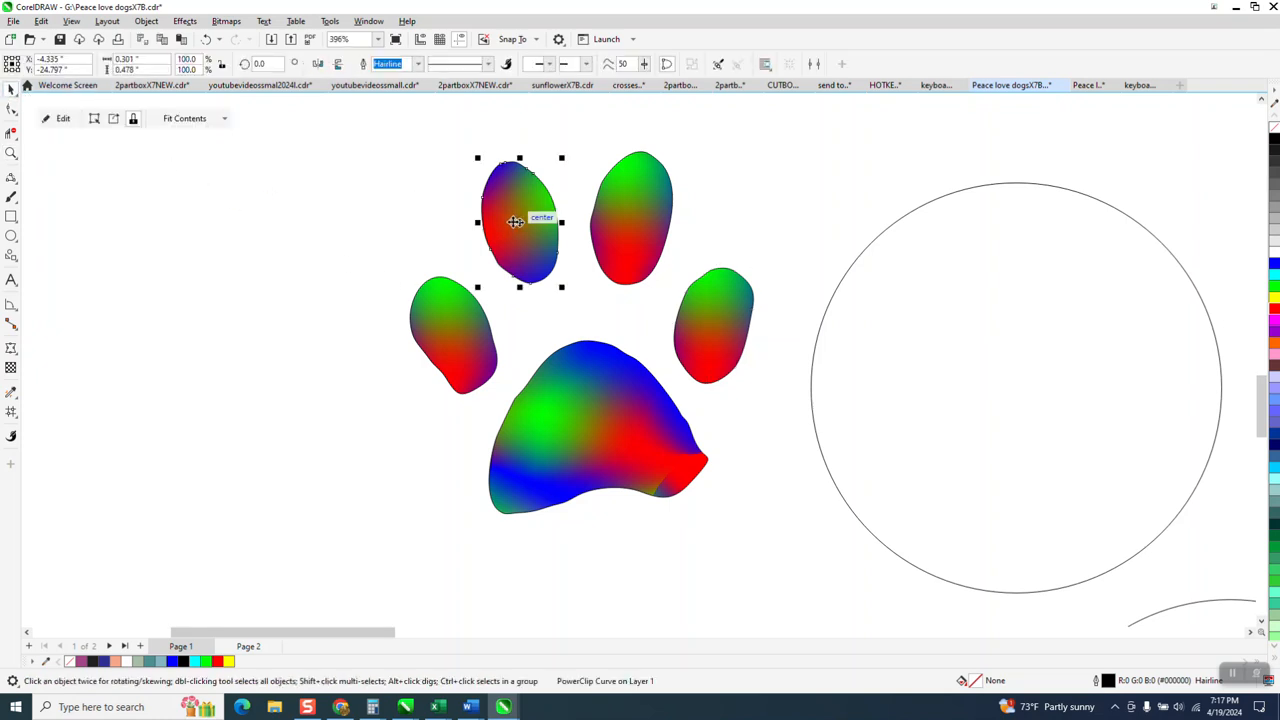
left_click(56, 118)
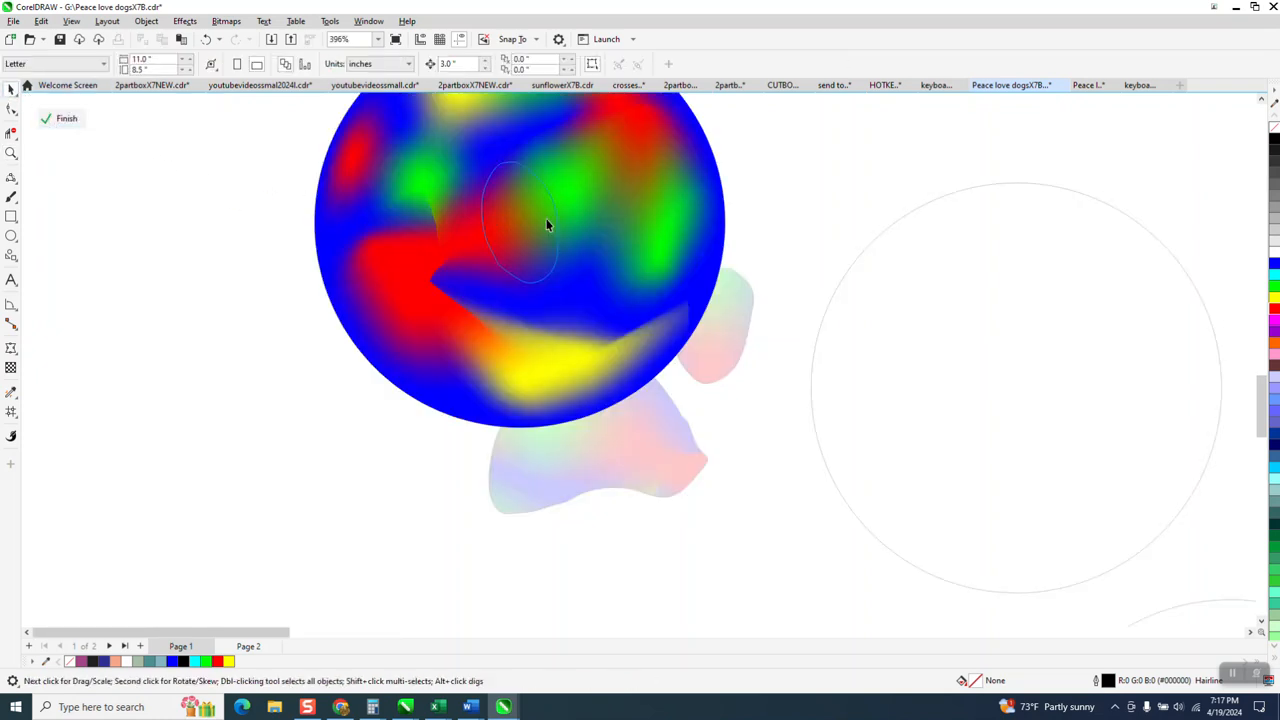
left_click_drag(590, 209, 637, 191)
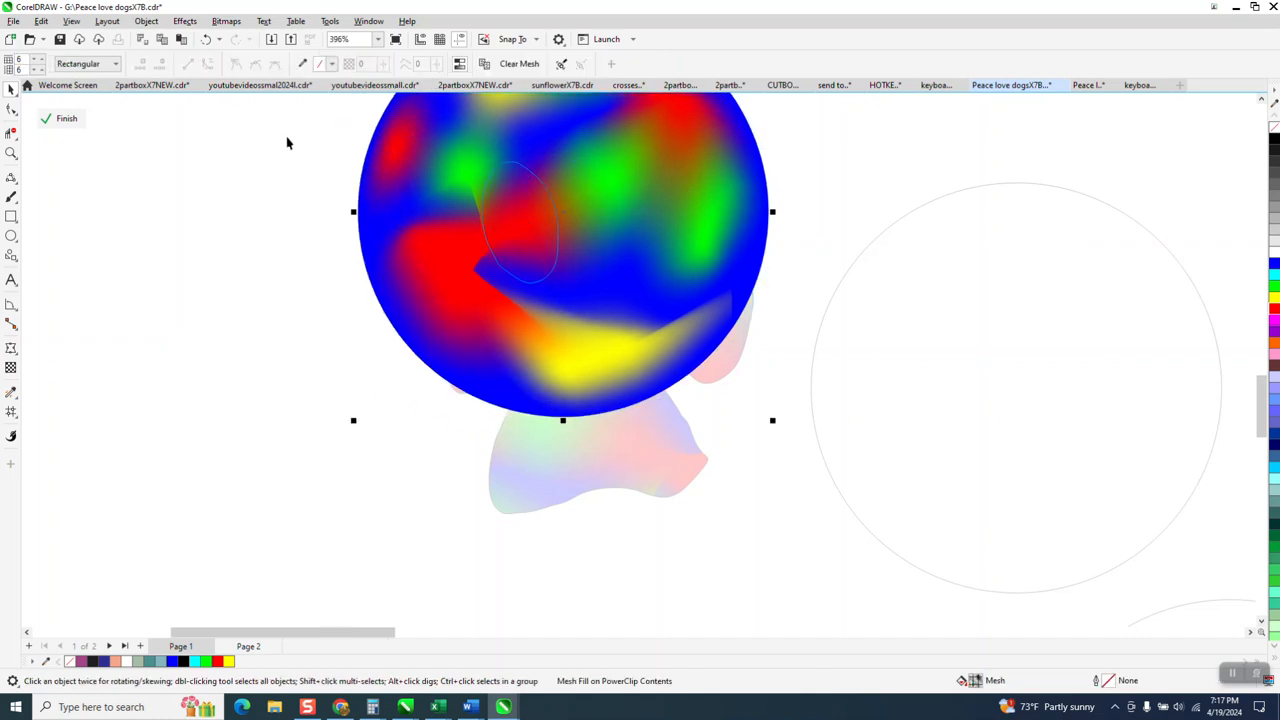
left_click(62, 119)
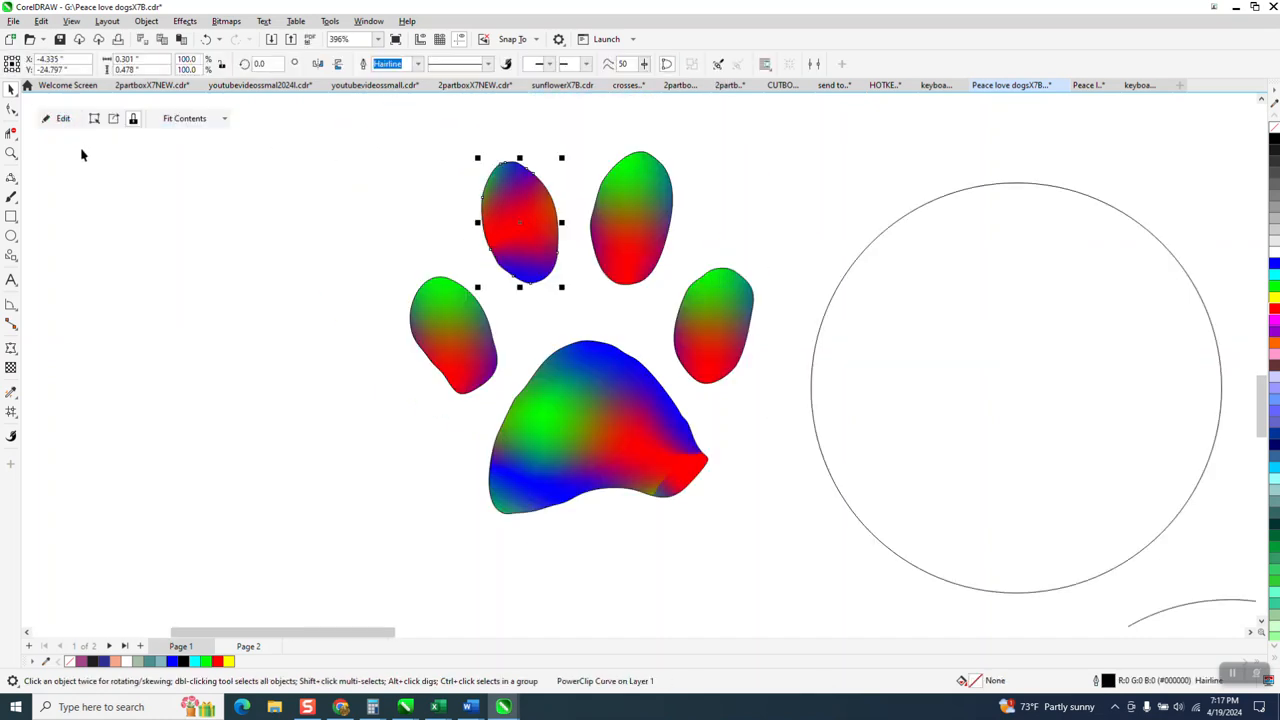
Delete the empty outlined circle directly beside the paw print
scroll(151, 177, "down", 1)
left_click(736, 290)
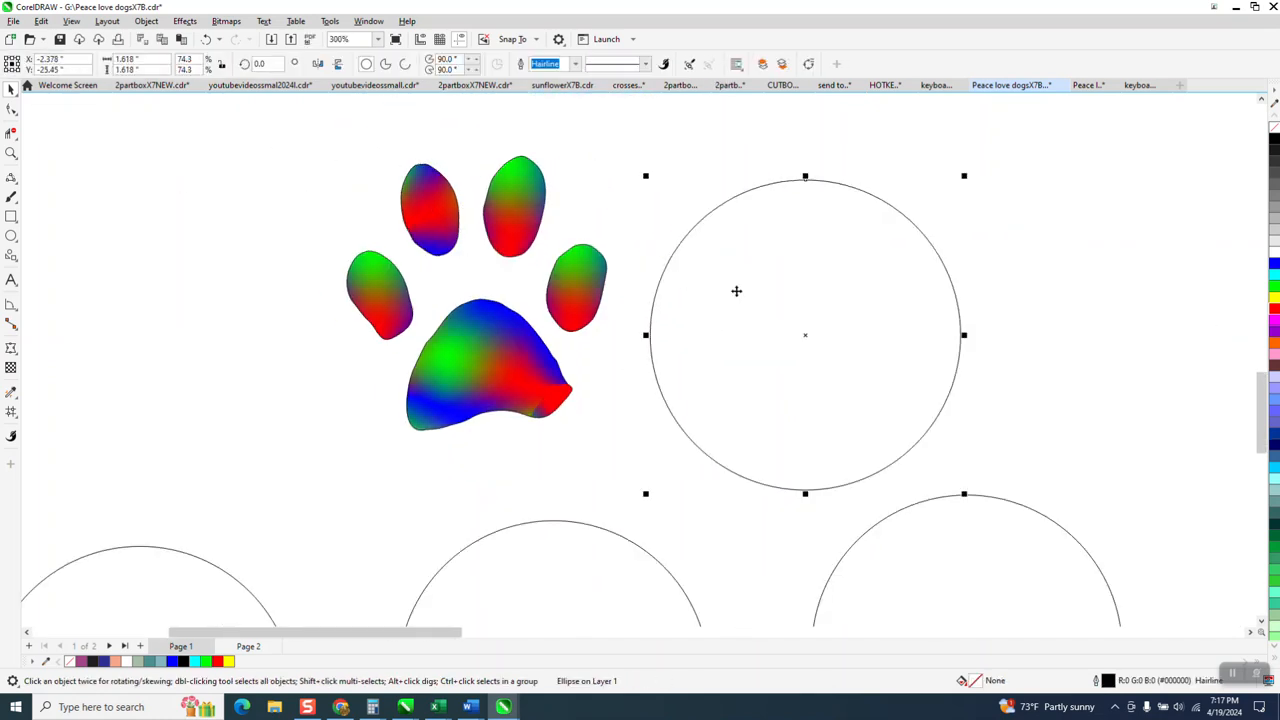
key("alt+Tab")
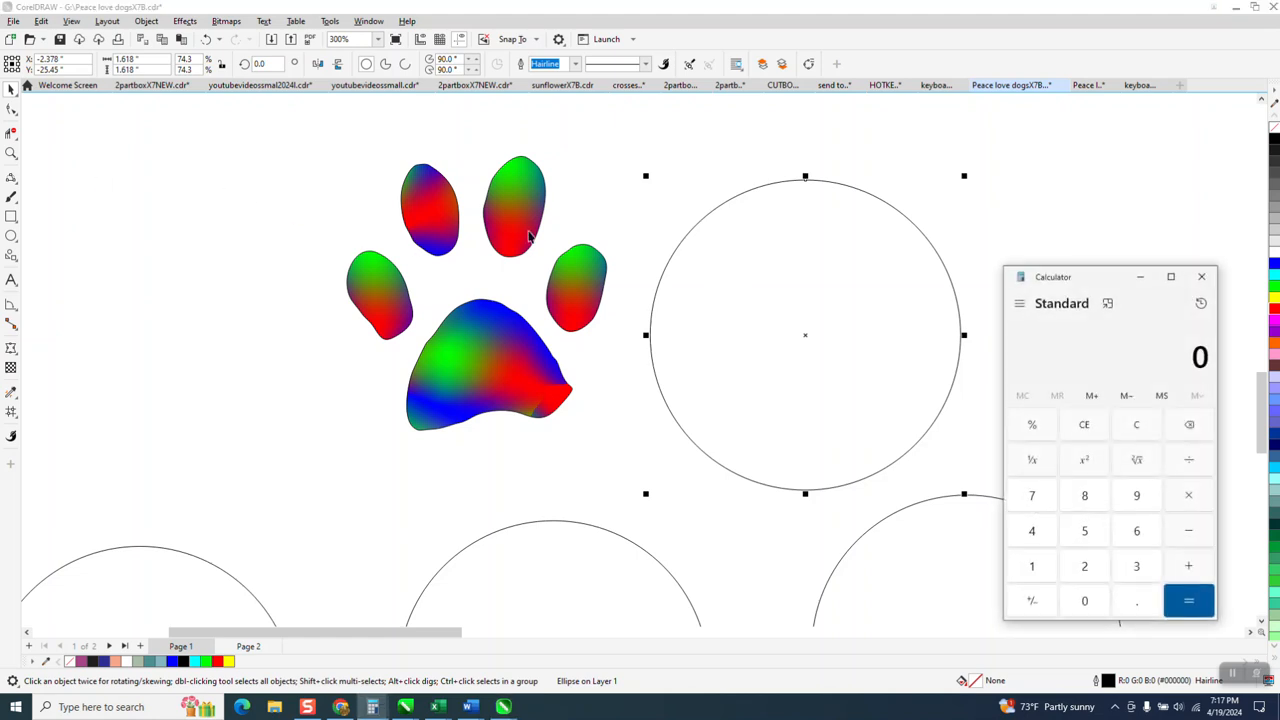
left_click(1201, 276)
key("Delete")
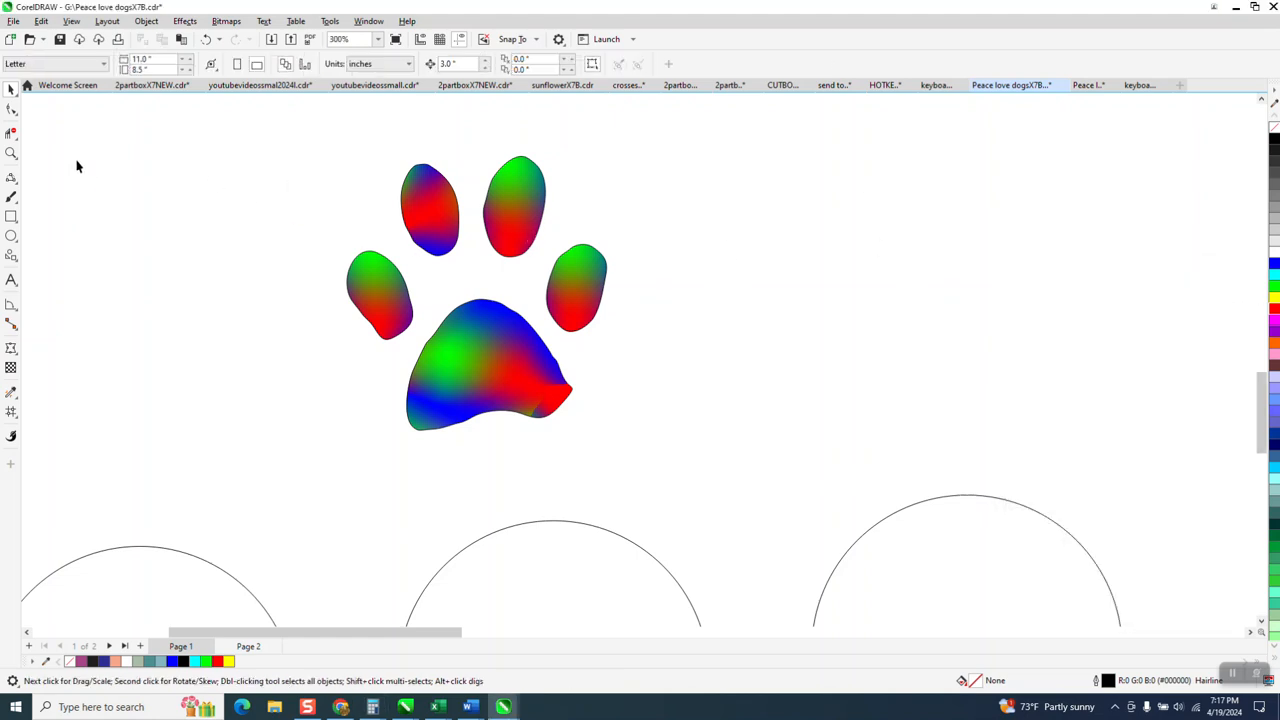
Set the outline width of all five paw shapes to 0.016 in and move them beside the watercolor paw right of the page
left_click_drag(328, 152, 710, 465)
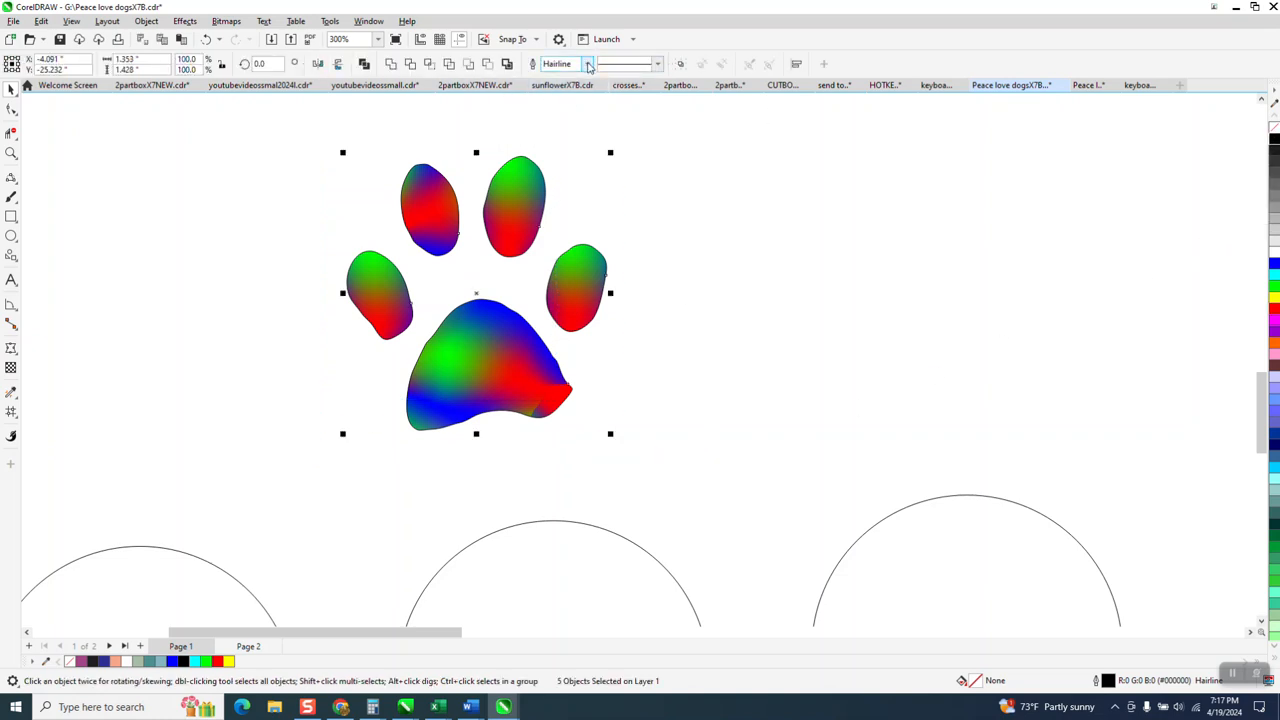
left_click(587, 63)
left_click(575, 128)
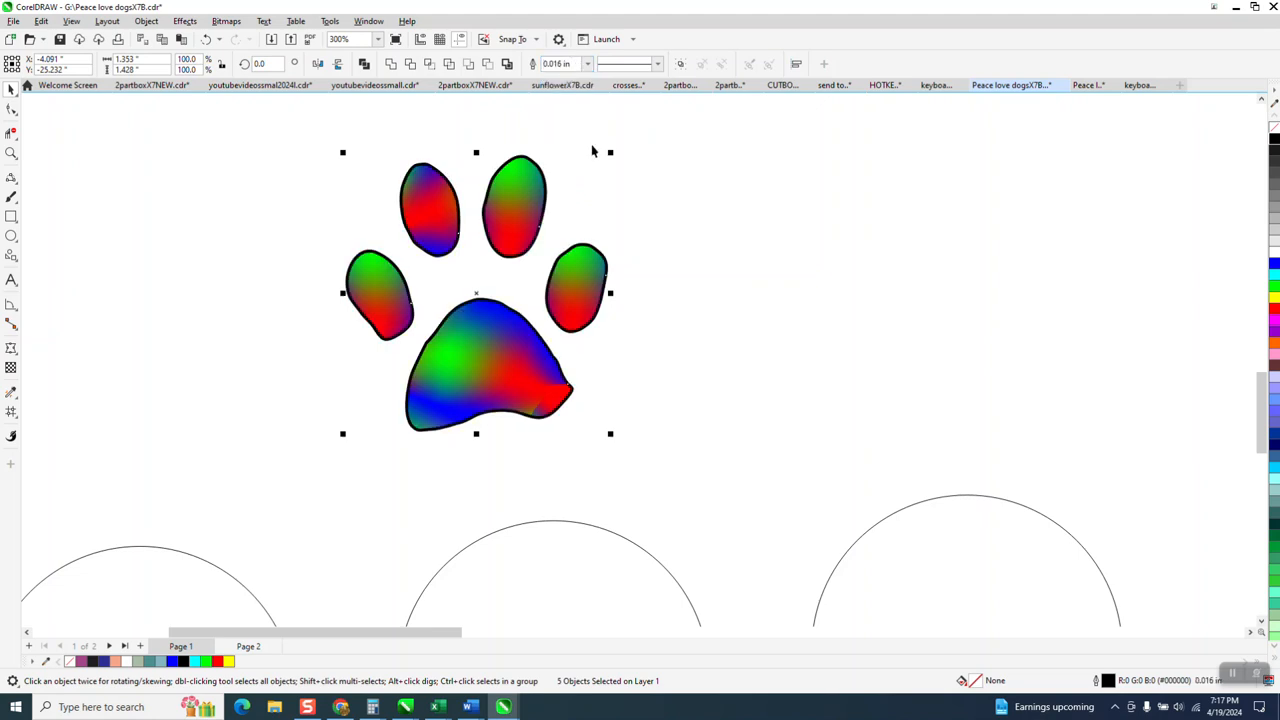
scroll(585, 160, "down", 5)
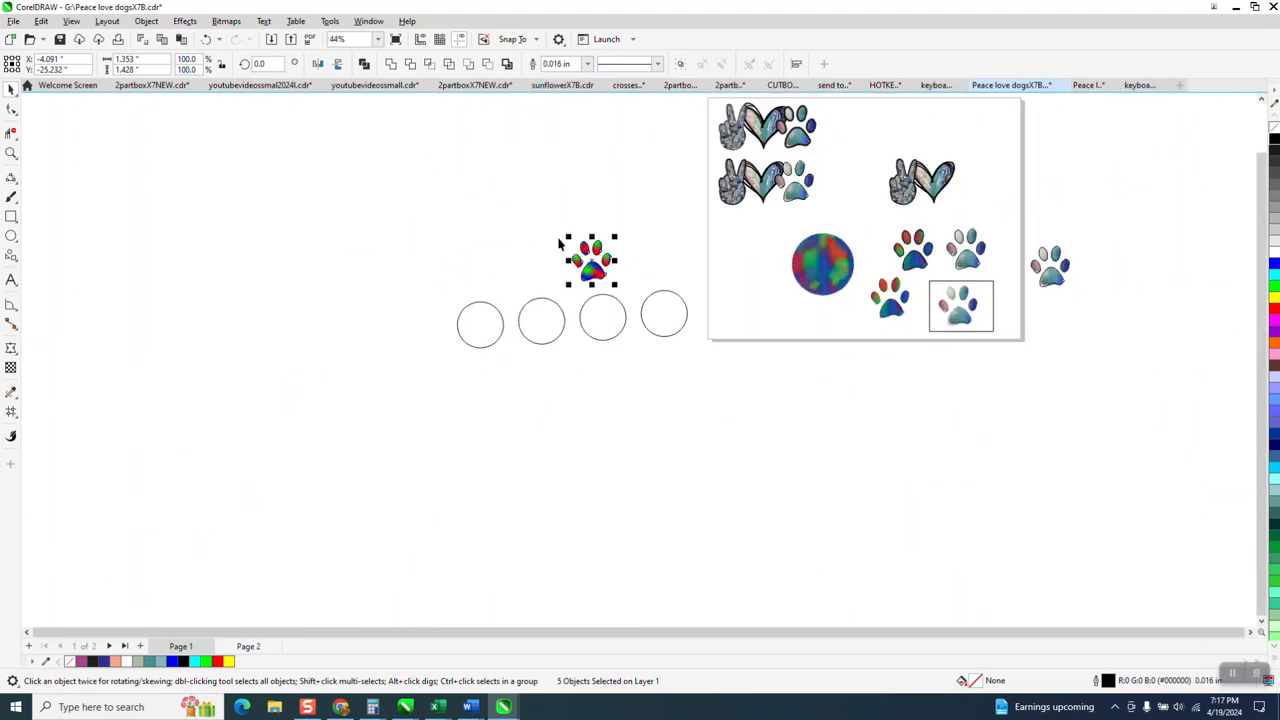
left_click_drag(601, 272, 1103, 274)
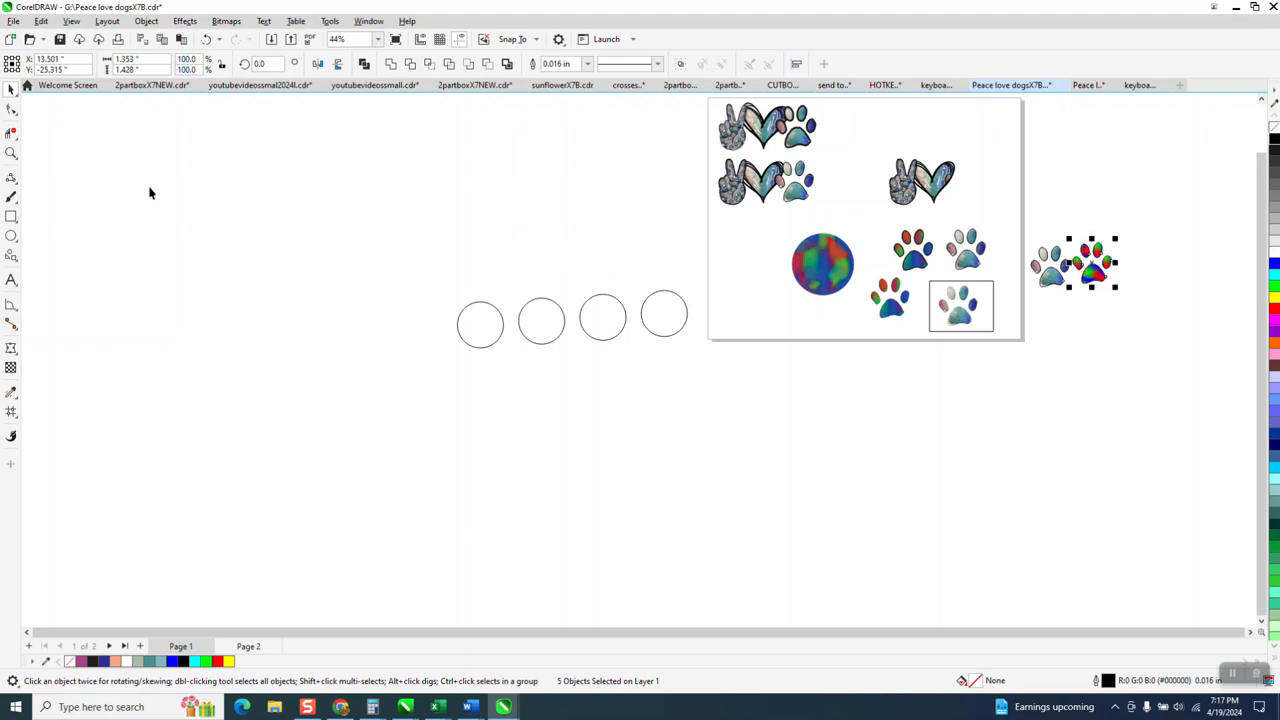
Edit the main pad's PowerClip contents, shifting the mesh fill circle down and slightly left so blue and yellow fill the pad
left_click(12, 153)
left_click_drag(1137, 322, 1122, 322)
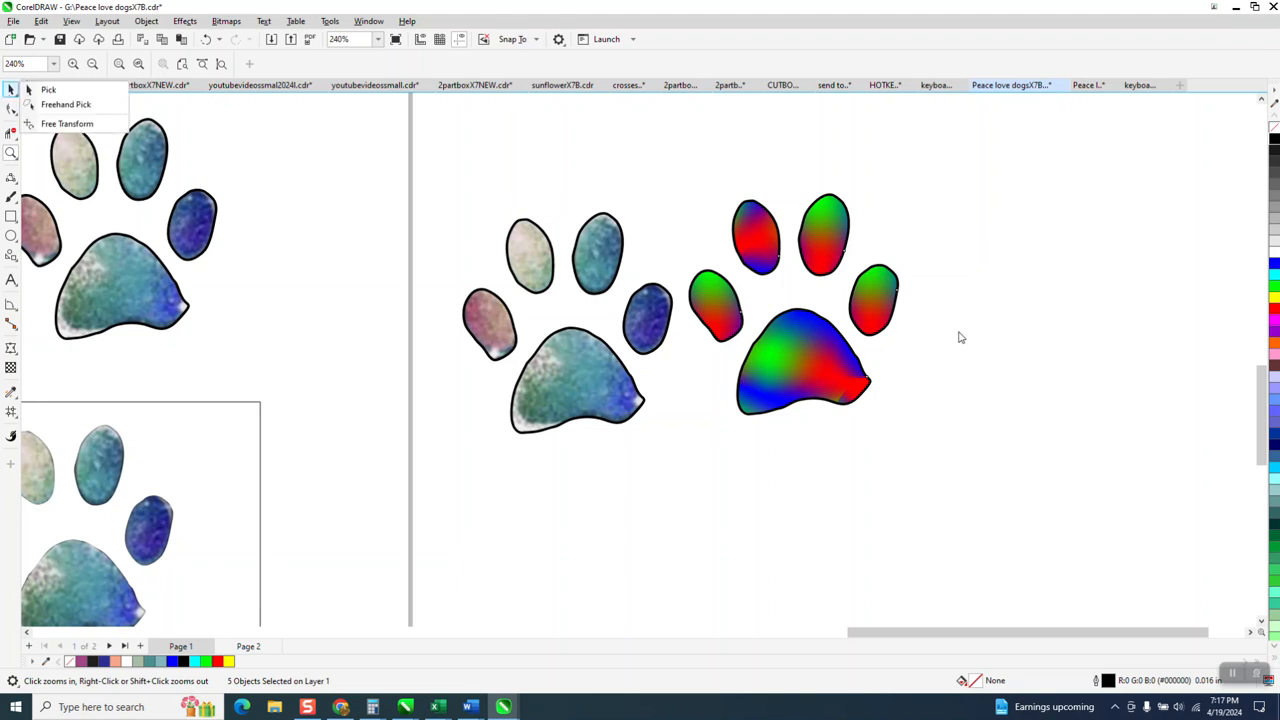
left_click(872, 350)
scroll(796, 332, "down", 3)
left_click(11, 90)
left_click(656, 368)
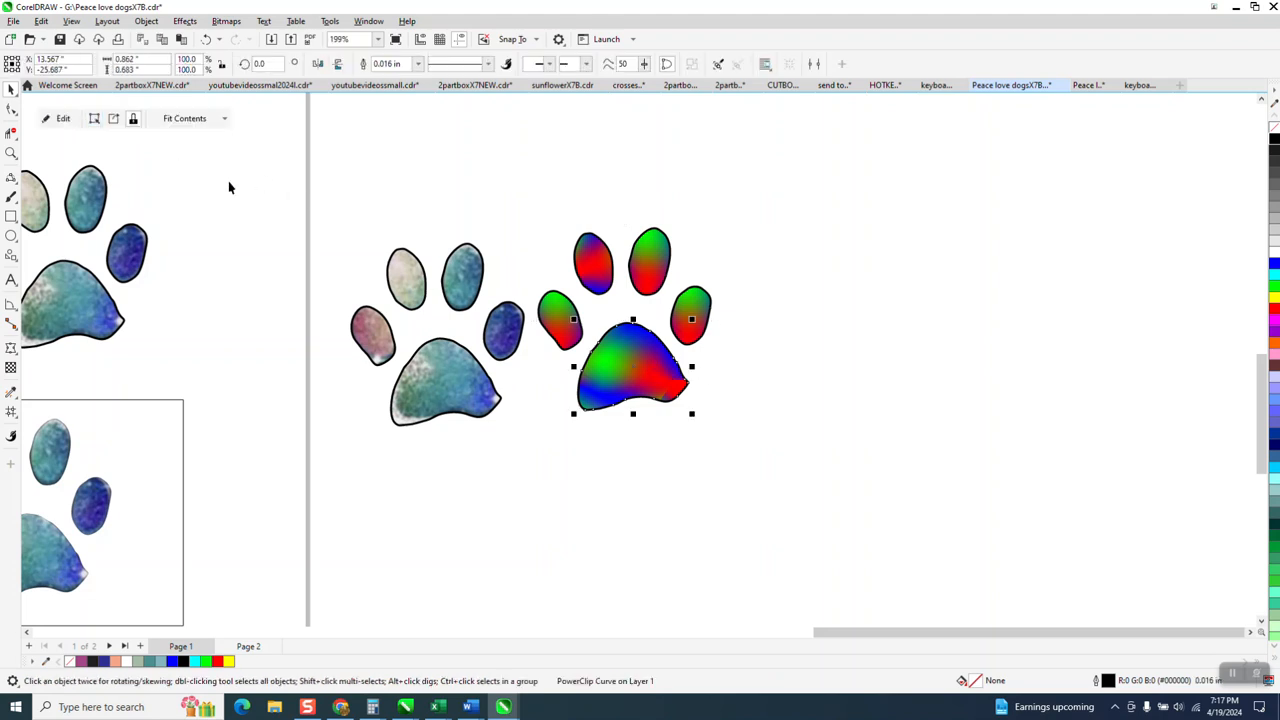
left_click(46, 118)
left_click_drag(722, 388, 708, 418)
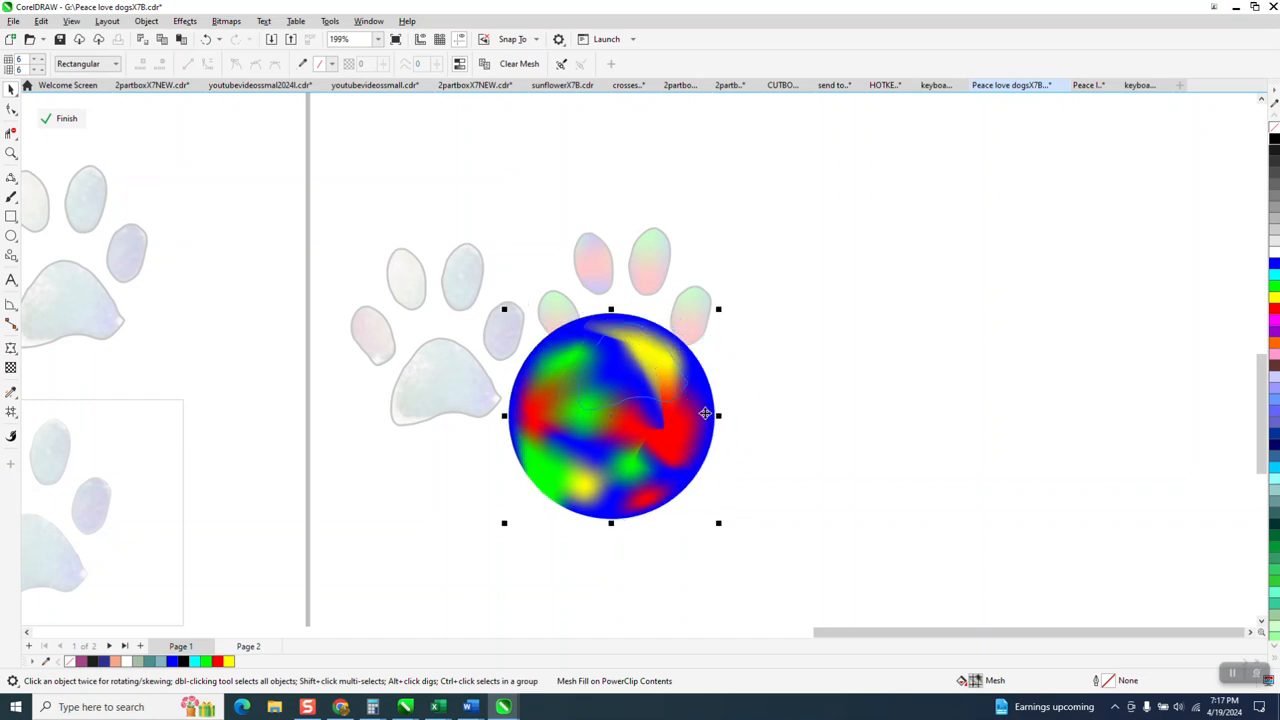
left_click(62, 118)
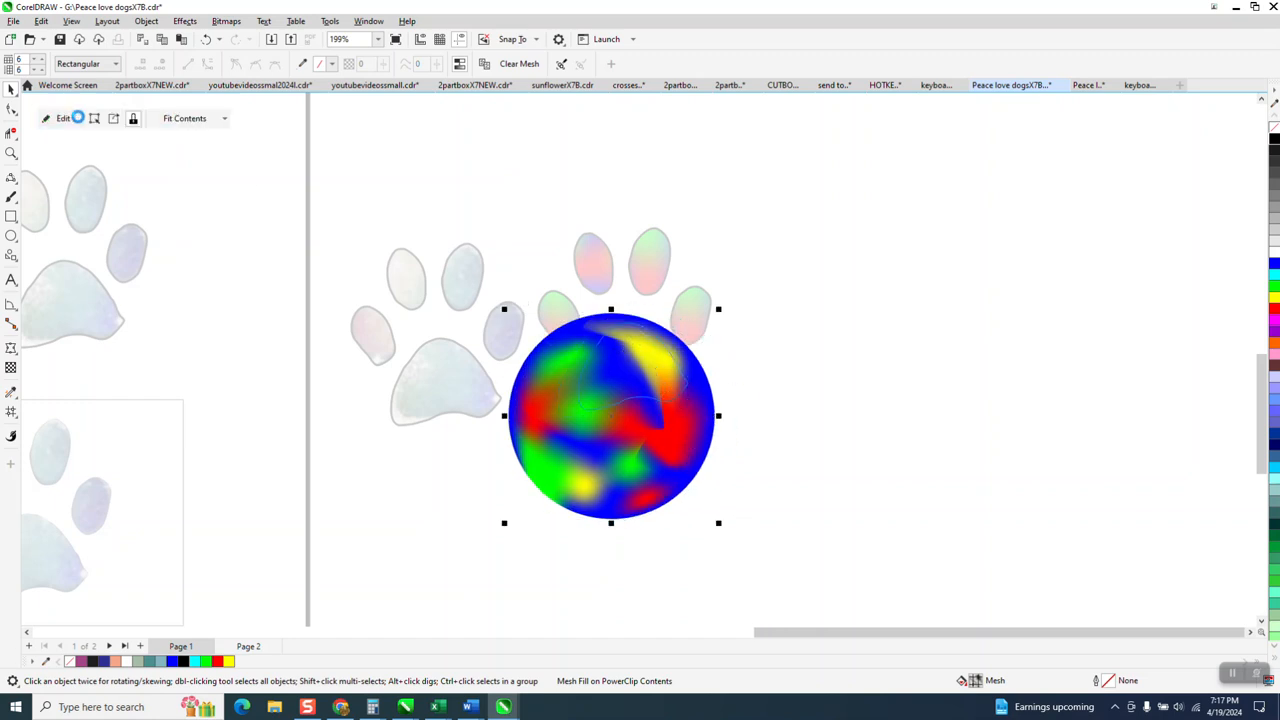
left_click(838, 330)
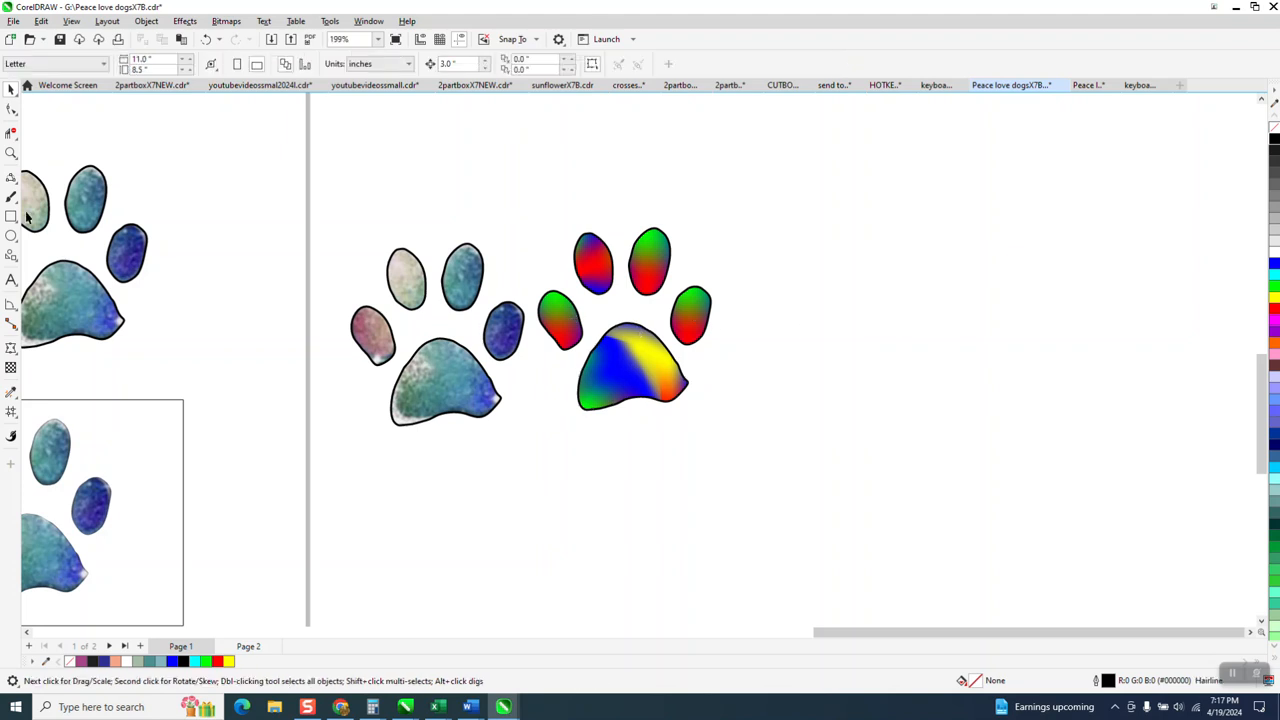
left_click(11, 153)
left_click_drag(289, 209, 914, 500)
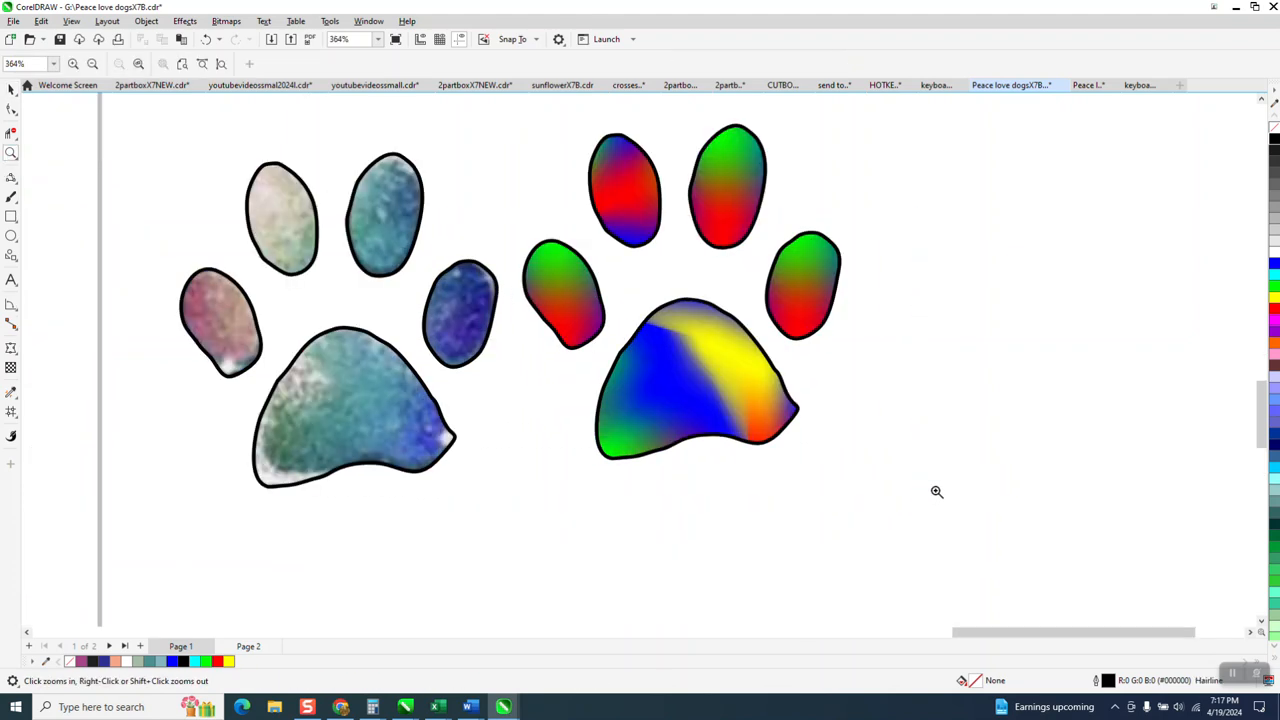